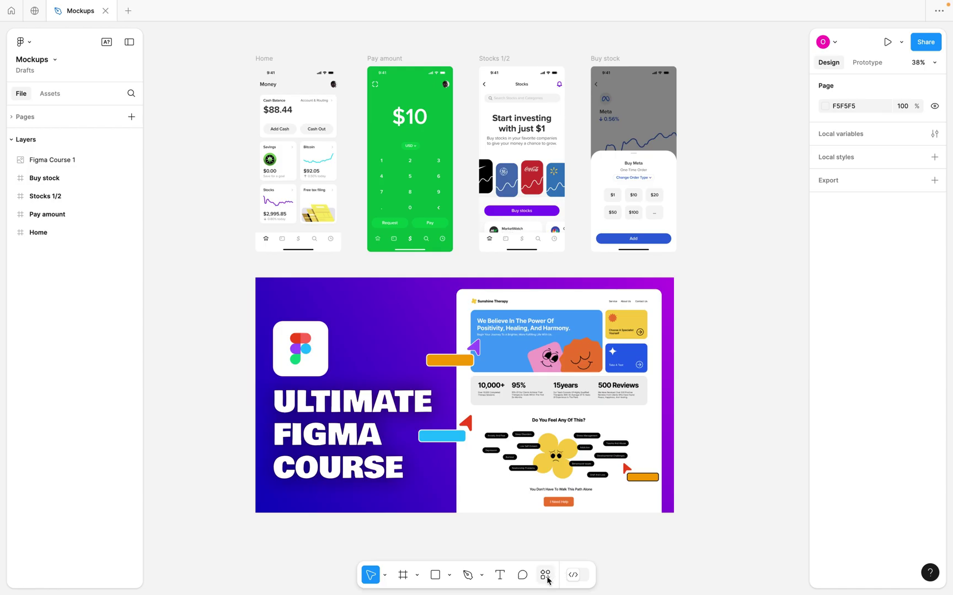
Search the plugins for "Mockup" and run Mockup Plugin – Devices Mockups, Print Mockups, AI Mockups.
{"action": "left_click", "coordinate": [545, 576]}
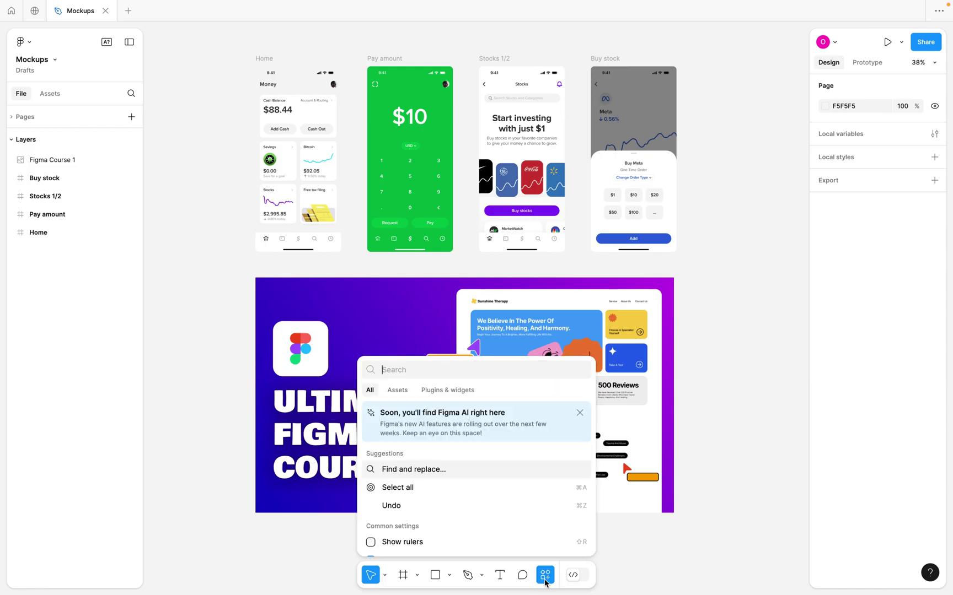
{"action": "left_click", "coordinate": [544, 579]}
{"action": "left_click", "coordinate": [547, 581]}
{"action": "left_click", "coordinate": [447, 390]}
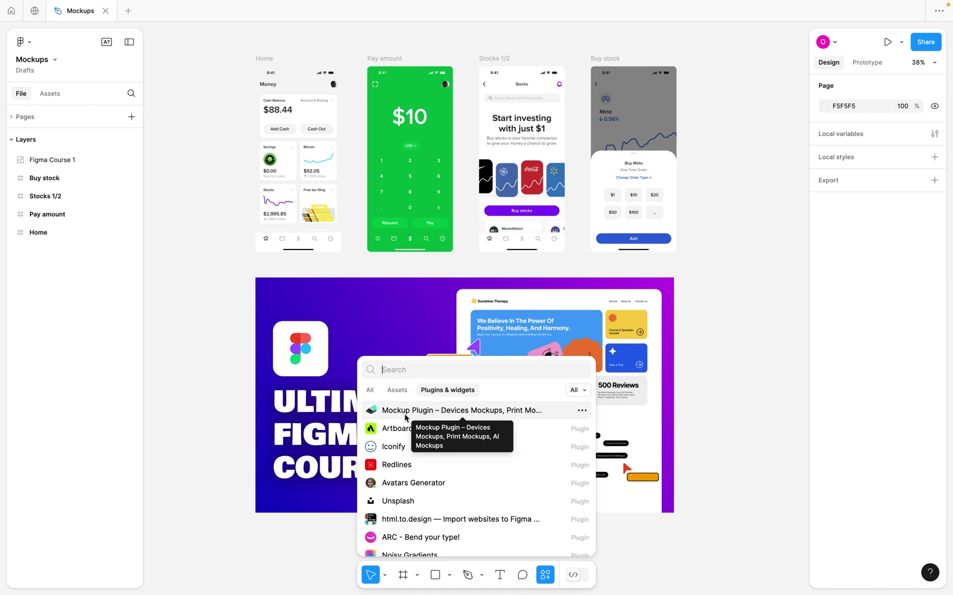
{"action": "type", "text": "Mockup"}
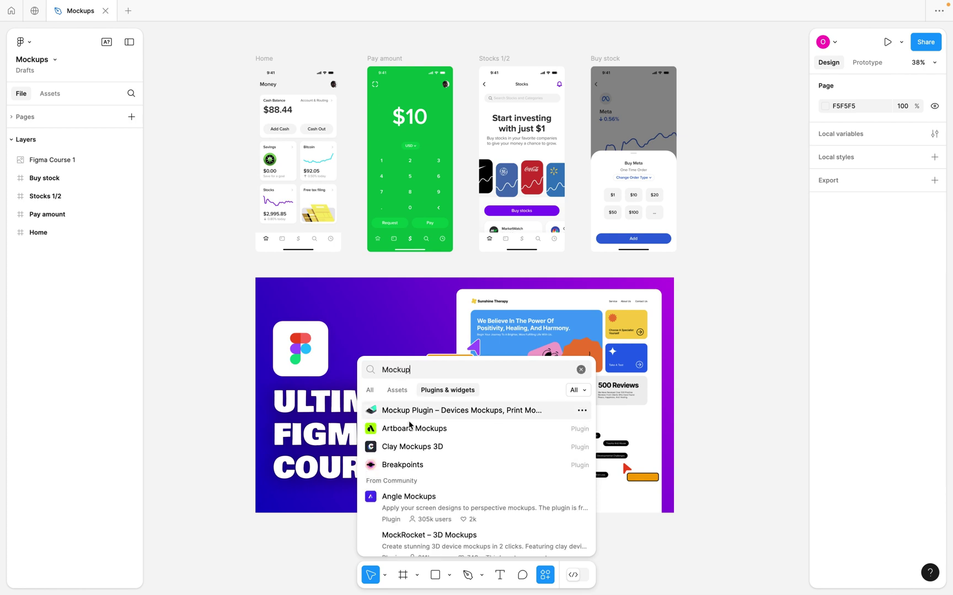
{"action": "key", "text": "Escape"}
{"action": "left_click", "coordinate": [415, 414]}
{"action": "scroll", "coordinate": [415, 413], "scroll_direction": "down", "scroll_amount": 5}
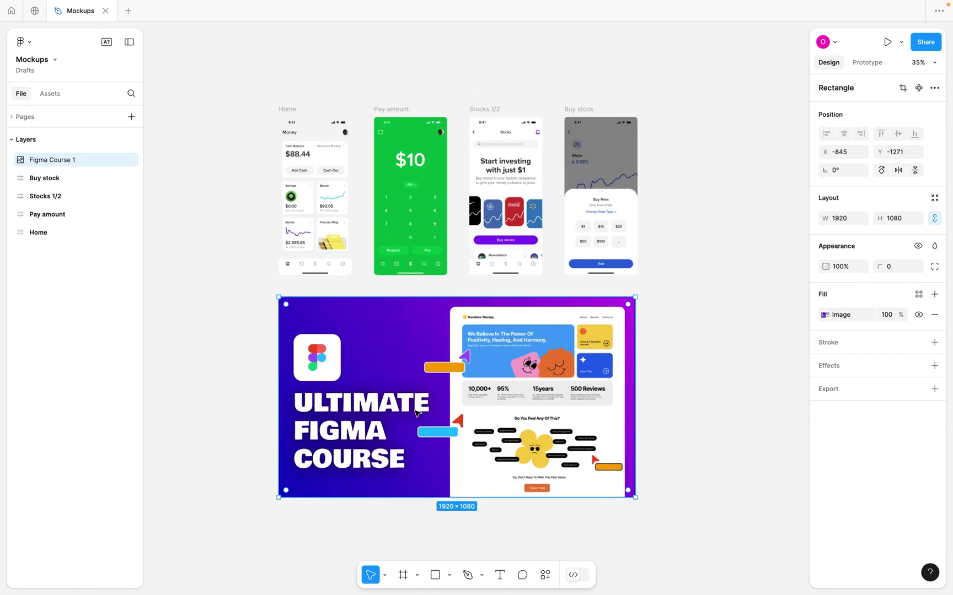
{"action": "scroll", "coordinate": [415, 413], "scroll_direction": "down", "scroll_amount": 2}
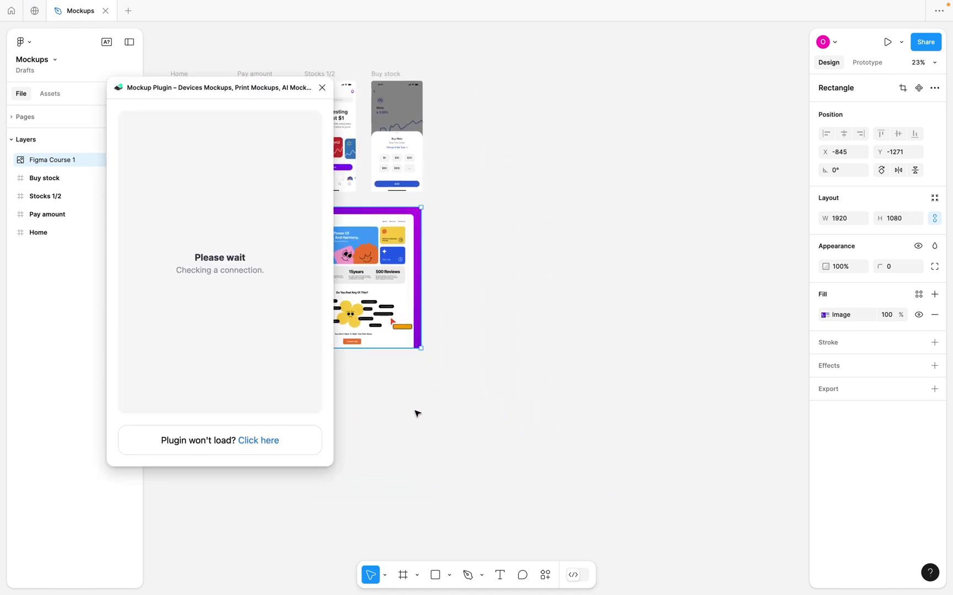
Arrange the canvas and the plugin window so all the designs stay visible beside it.
{"action": "scroll", "coordinate": [421, 374], "scroll_direction": "left", "scroll_amount": 3}
{"action": "scroll", "coordinate": [420, 362], "scroll_direction": "left", "scroll_amount": 5}
{"action": "scroll", "coordinate": [420, 362], "scroll_direction": "up", "scroll_amount": 2}
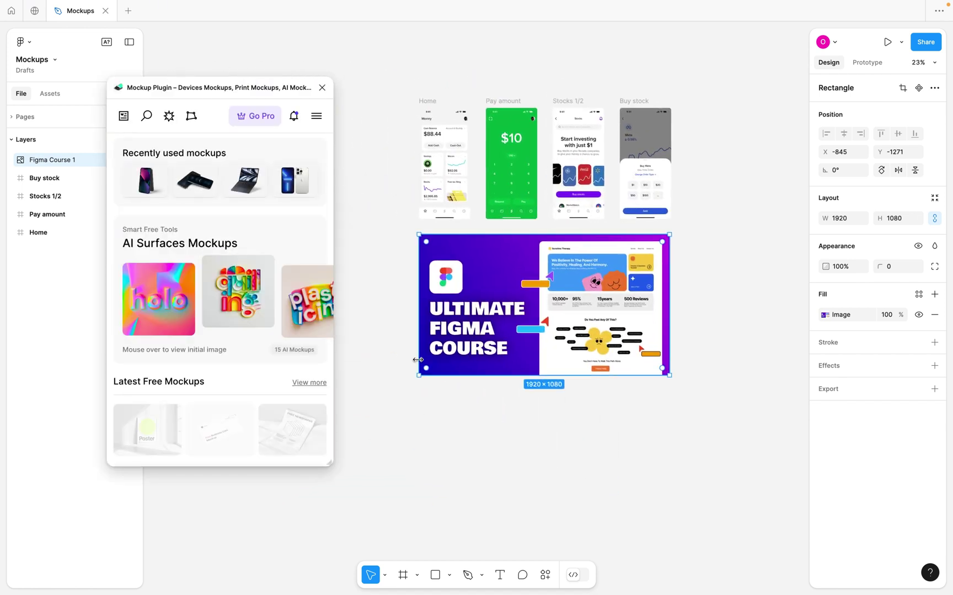
{"action": "left_click_drag", "start_coordinate": [196, 86], "coordinate": [249, 74]}
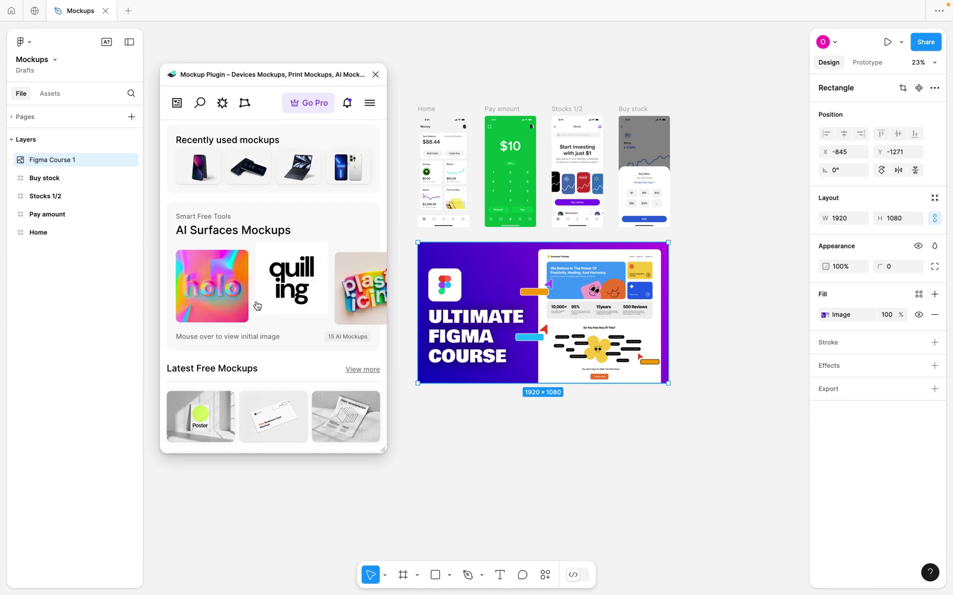
Filter the mockup library to free mockups only and open the black standing iPhone 13 mockup.
{"action": "scroll", "coordinate": [256, 306], "scroll_direction": "down", "scroll_amount": 3}
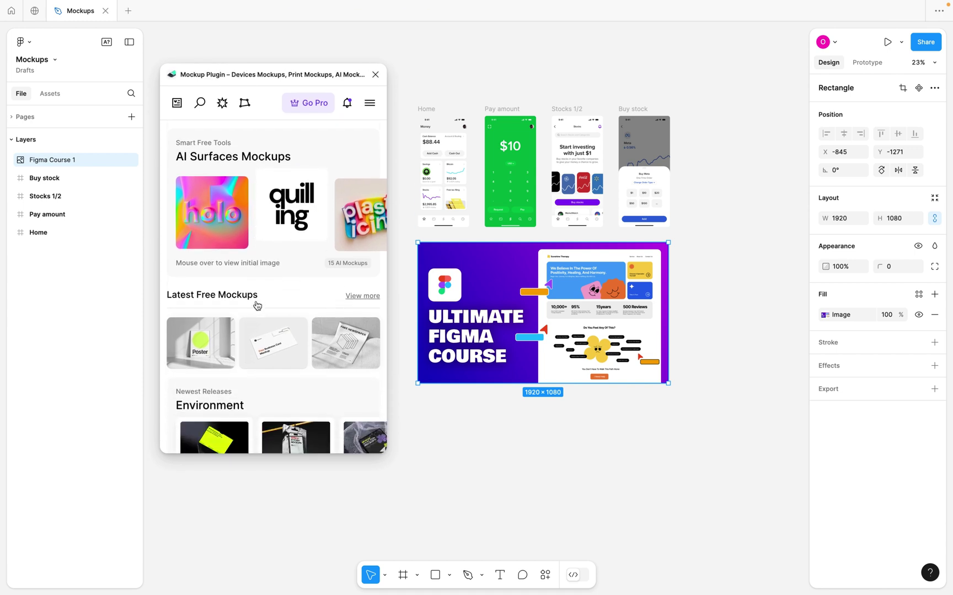
{"action": "scroll", "coordinate": [257, 306], "scroll_direction": "up", "scroll_amount": 3}
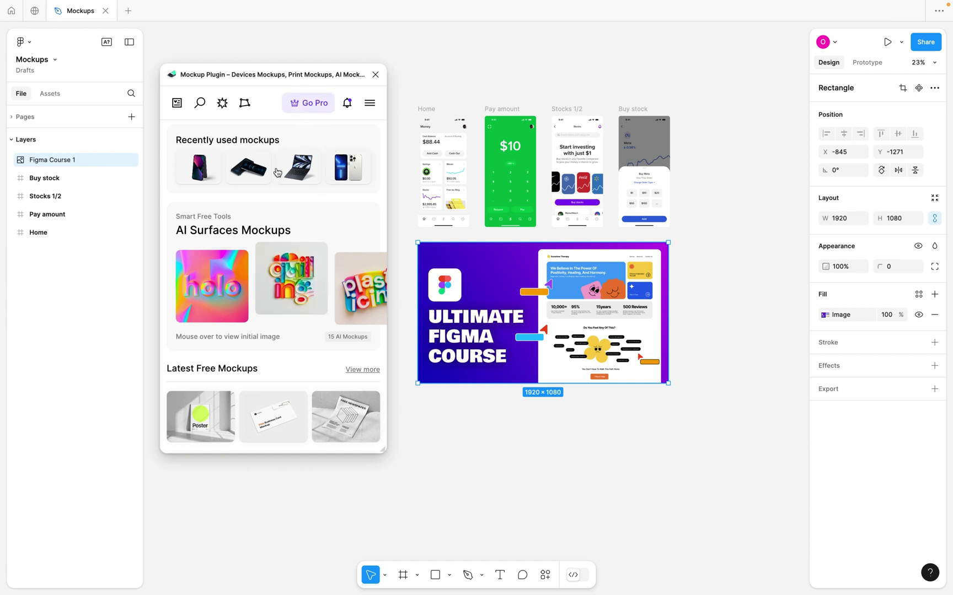
{"action": "left_click", "coordinate": [200, 105]}
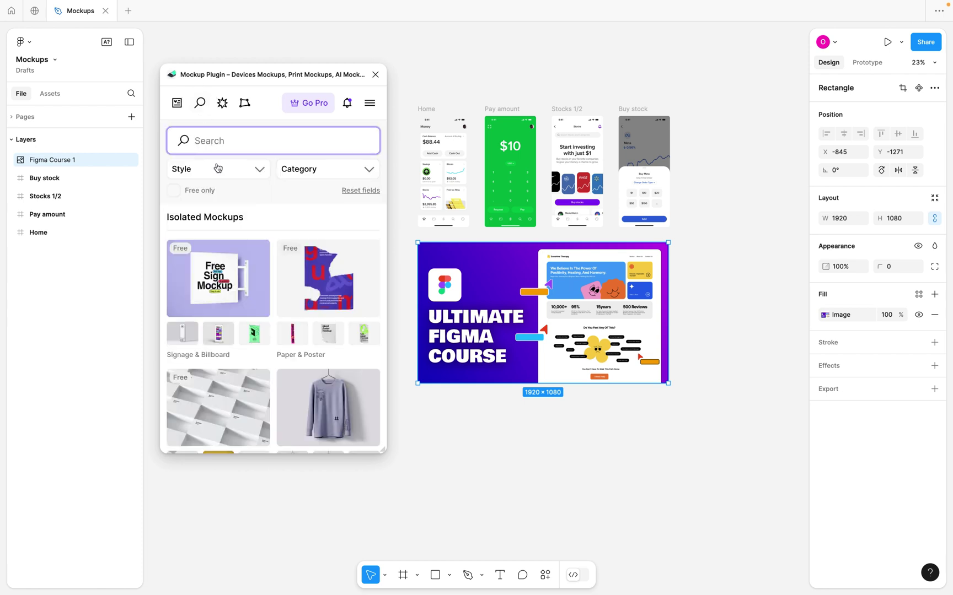
{"action": "left_click", "coordinate": [177, 195]}
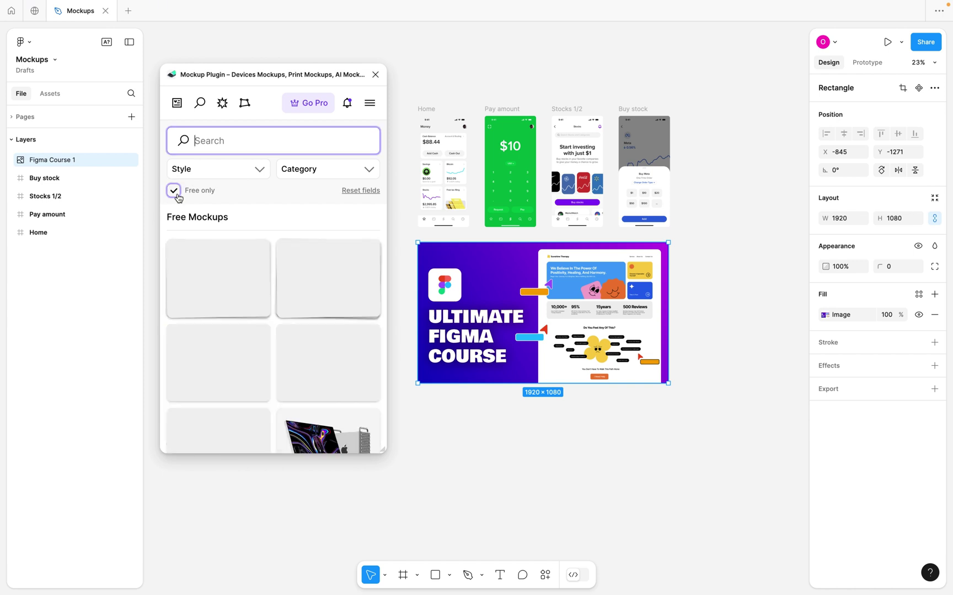
{"action": "scroll", "coordinate": [295, 337], "scroll_direction": "down", "scroll_amount": 10}
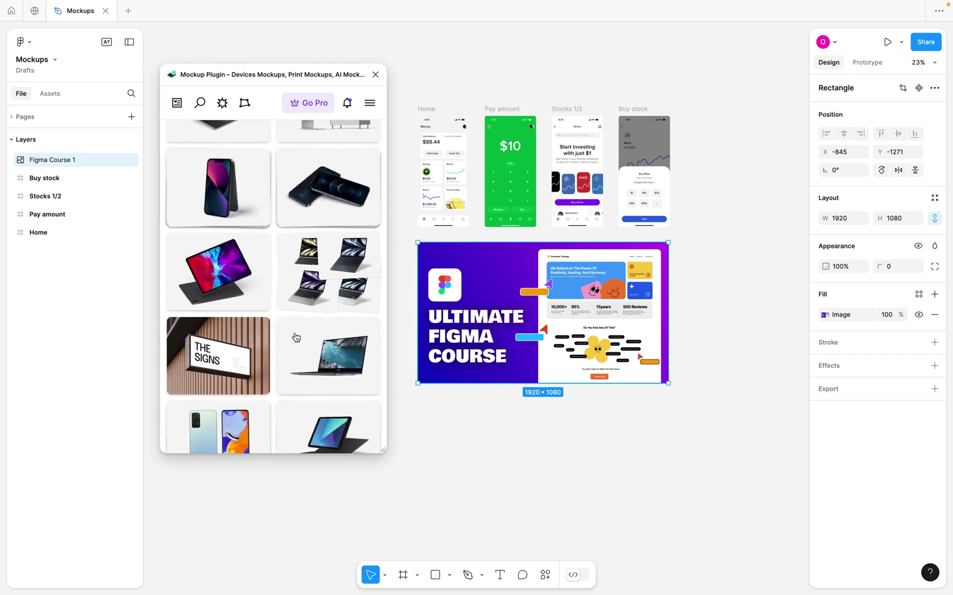
{"action": "scroll", "coordinate": [296, 337], "scroll_direction": "down", "scroll_amount": 3}
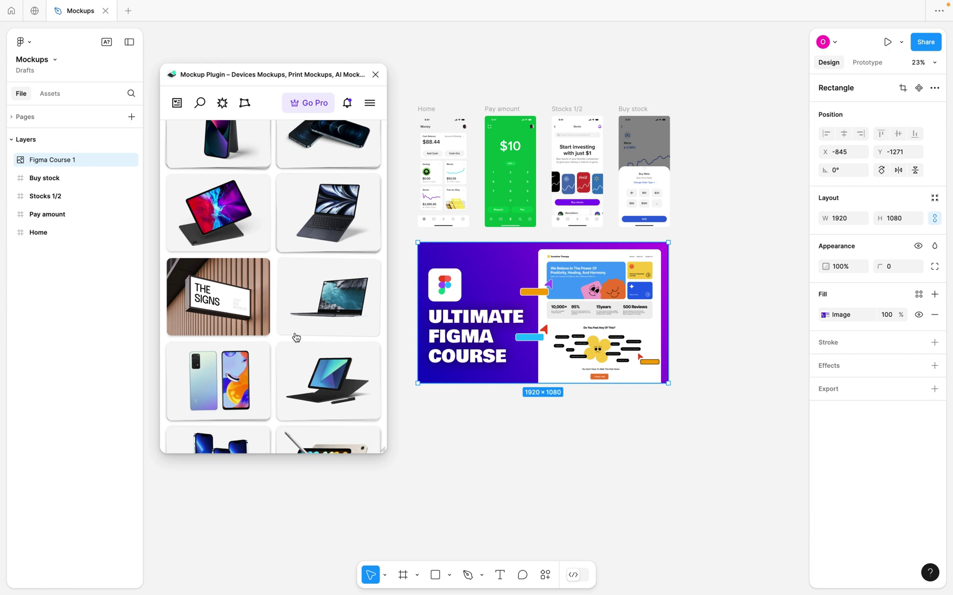
{"action": "scroll", "coordinate": [294, 334], "scroll_direction": "up", "scroll_amount": 3}
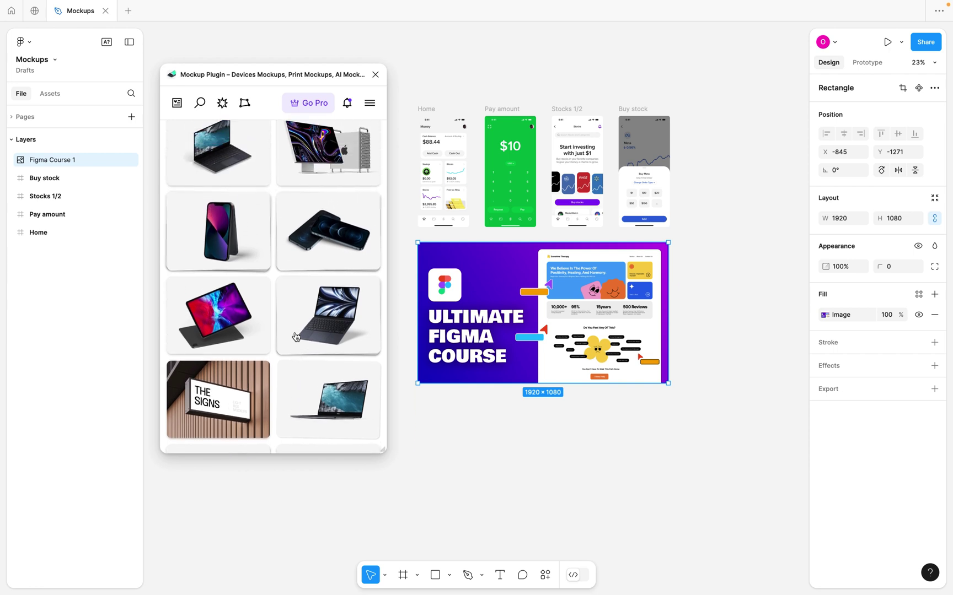
{"action": "left_click", "coordinate": [237, 234]}
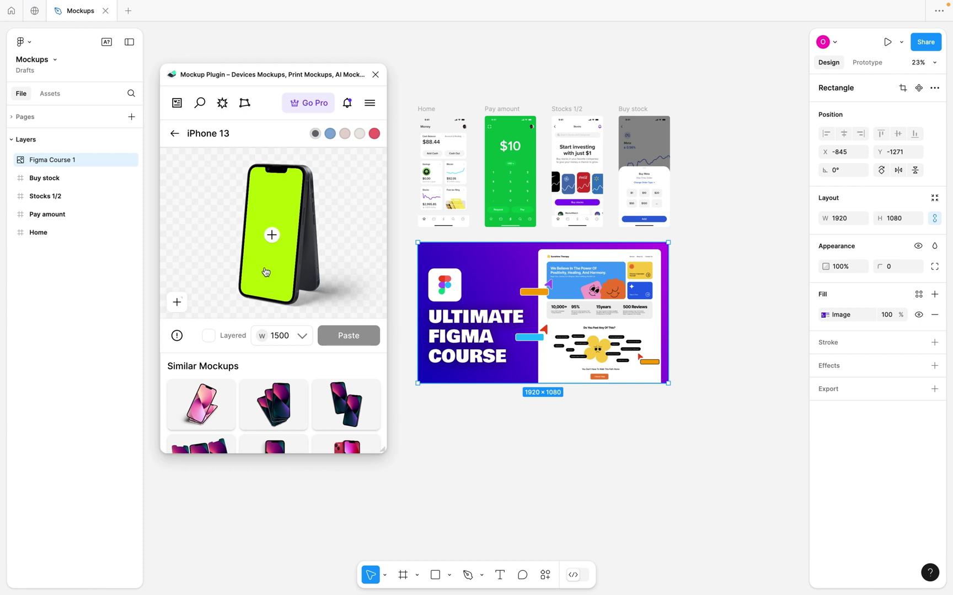
Use the Stocks 1/2 frame as the iPhone 13 mockup's screen design and apply the default crop.
{"action": "left_click", "coordinate": [273, 237]}
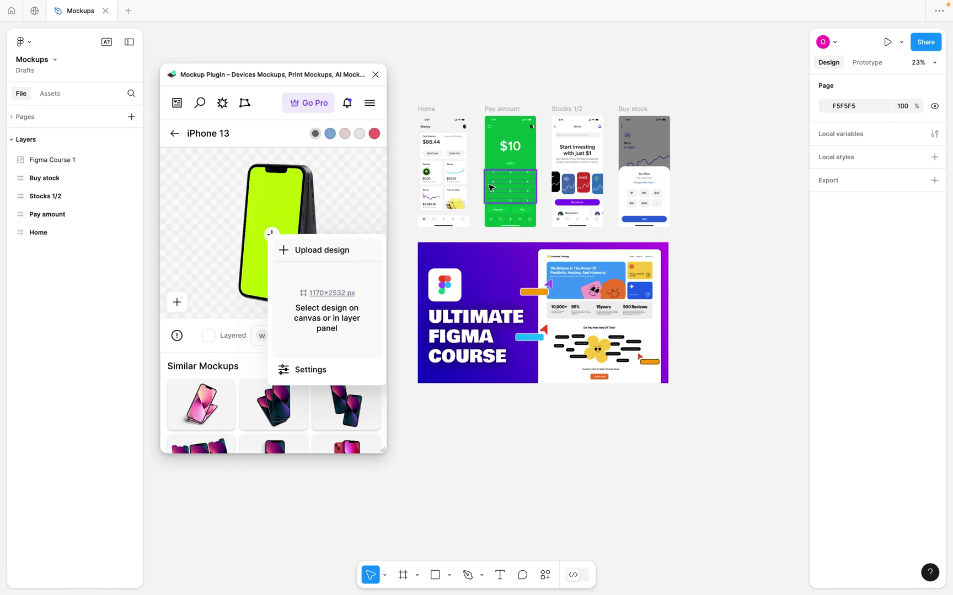
{"action": "left_click", "coordinate": [565, 110]}
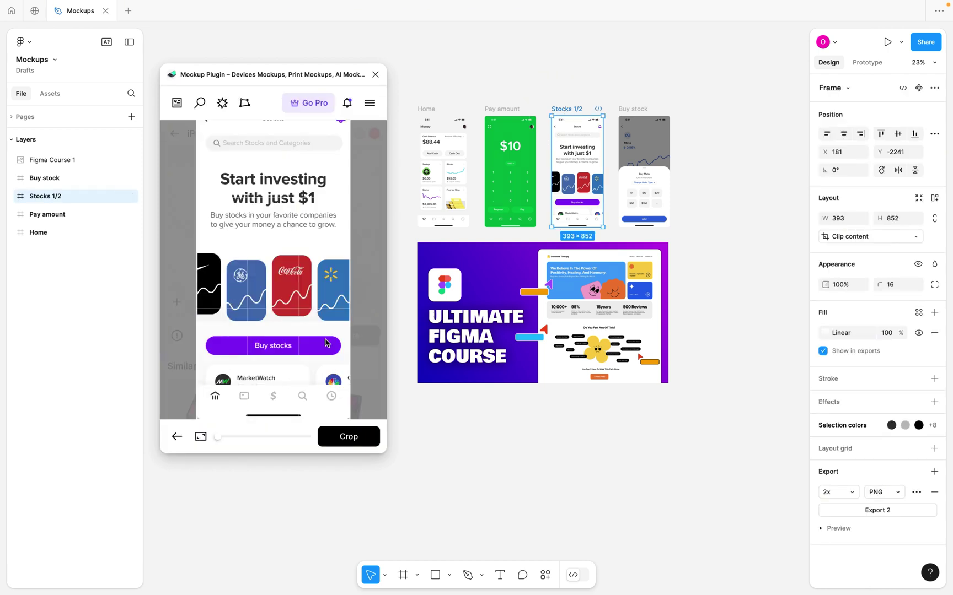
{"action": "key", "text": "Escape"}
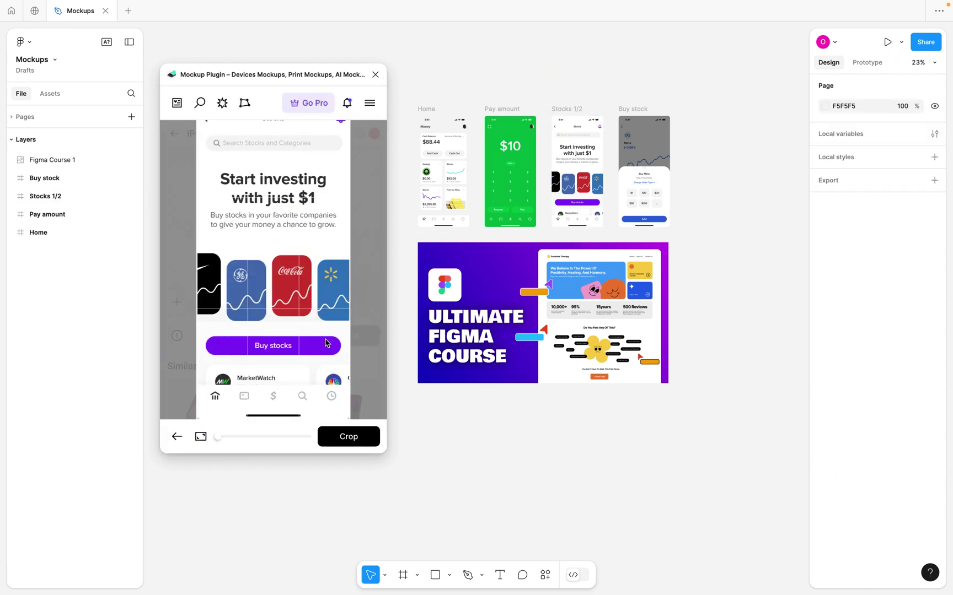
{"action": "left_click", "coordinate": [349, 439]}
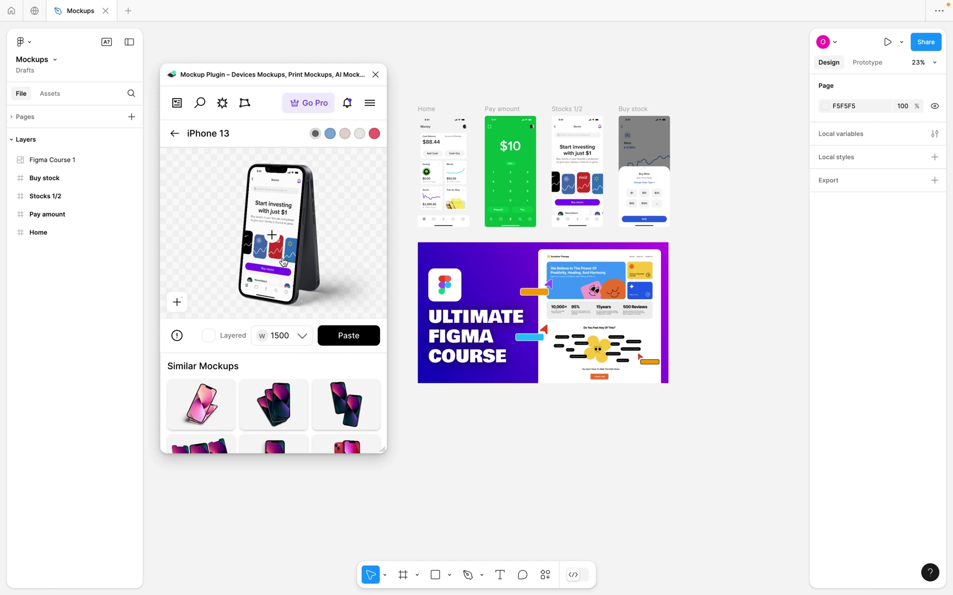
Paste the iPhone 13 mockup at 1500 width, close the plugin, and move the image beside the Home frame.
{"action": "left_click", "coordinate": [355, 336]}
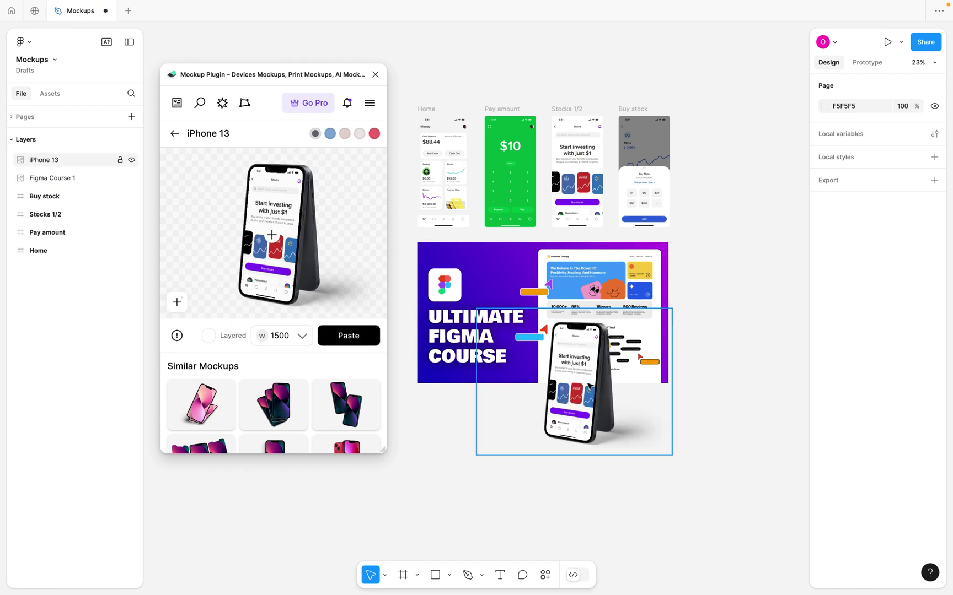
{"action": "left_click", "coordinate": [375, 74]}
{"action": "left_click", "coordinate": [606, 368]}
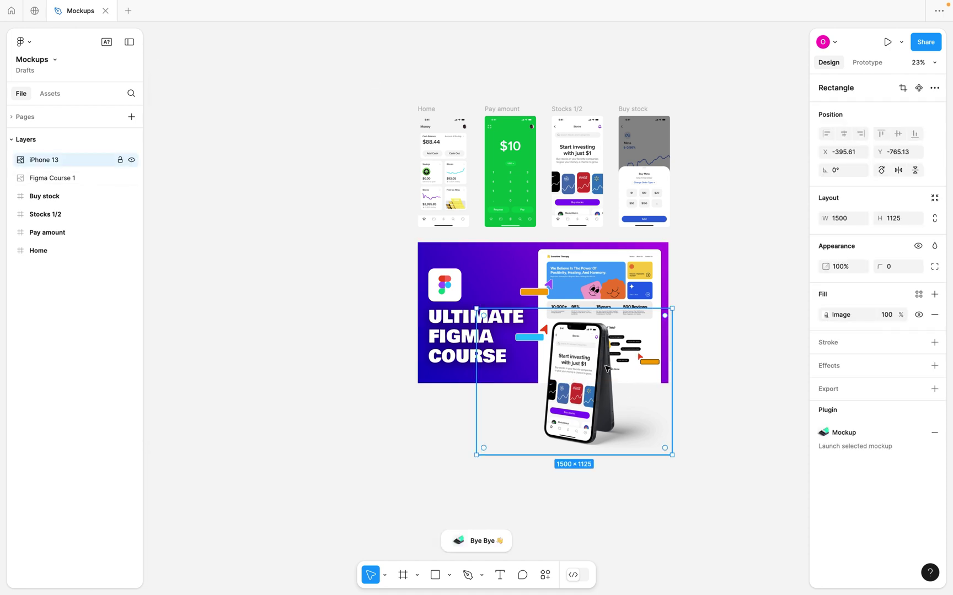
{"action": "left_click_drag", "start_coordinate": [587, 381], "coordinate": [292, 174]}
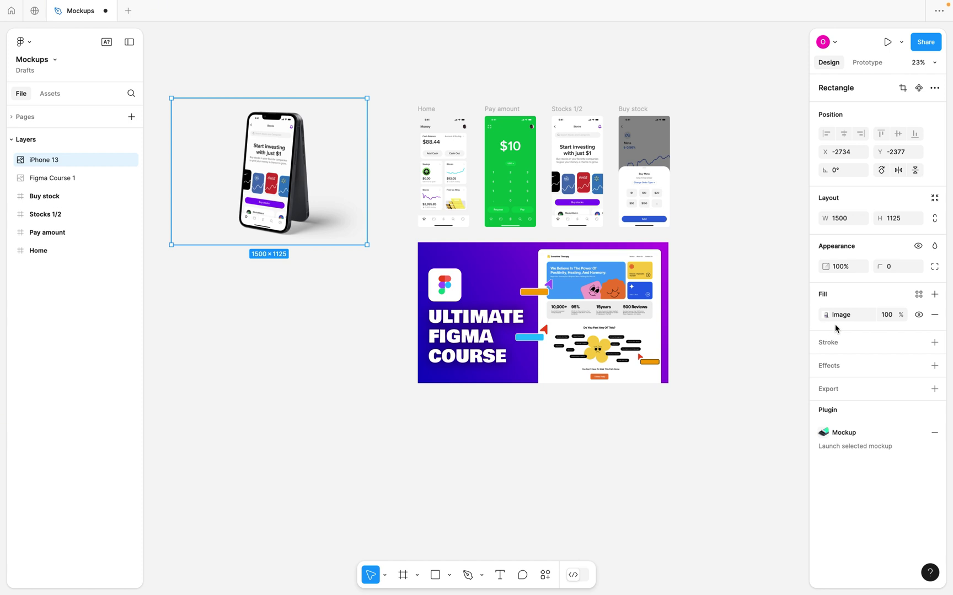
Add a black 000000 fill at 100% opacity beneath the iPhone 13 mockup's image fill.
{"action": "left_click", "coordinate": [933, 294]}
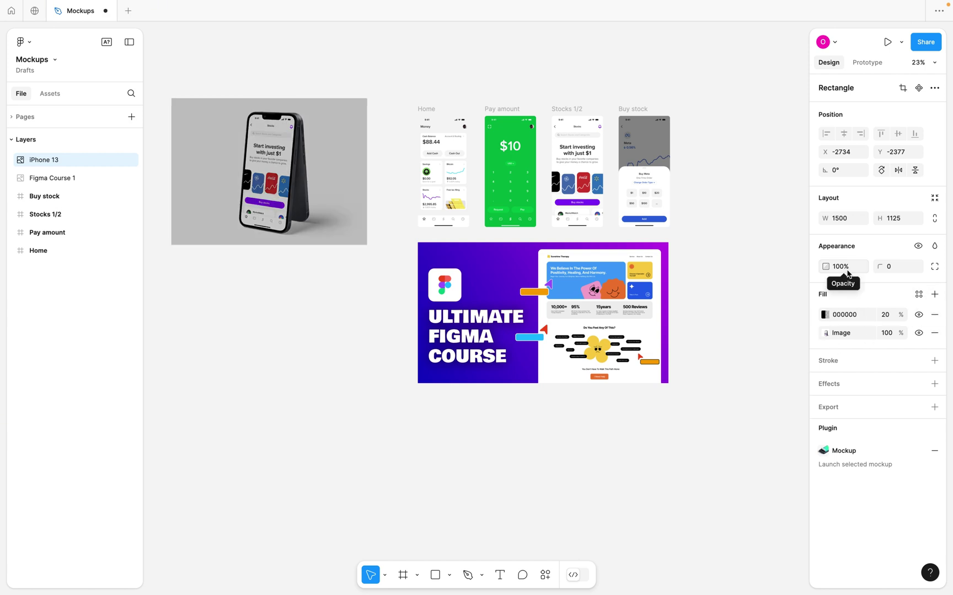
{"action": "left_click", "coordinate": [815, 318]}
{"action": "left_click_drag", "start_coordinate": [815, 319], "coordinate": [816, 338]}
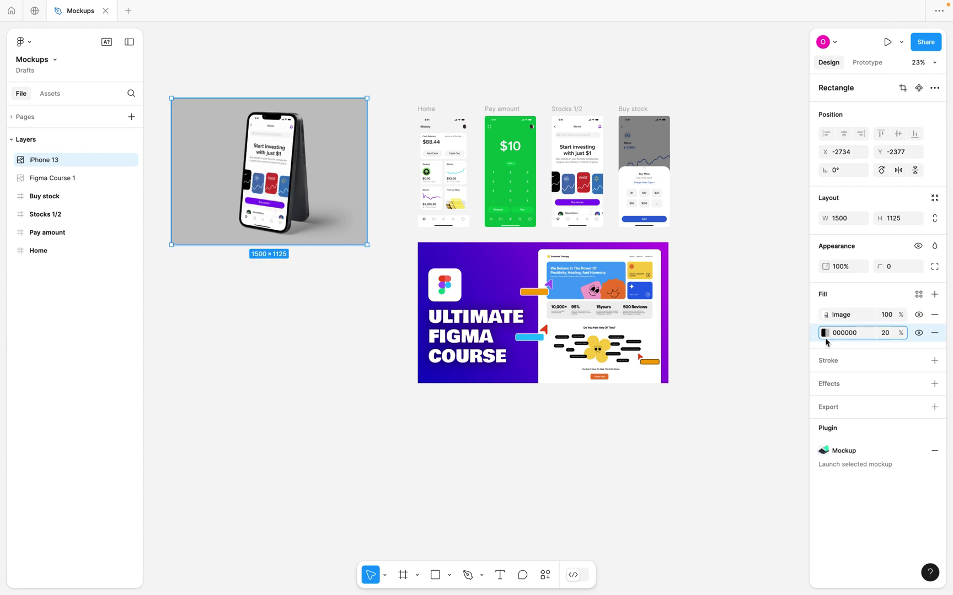
{"action": "left_click", "coordinate": [890, 335]}
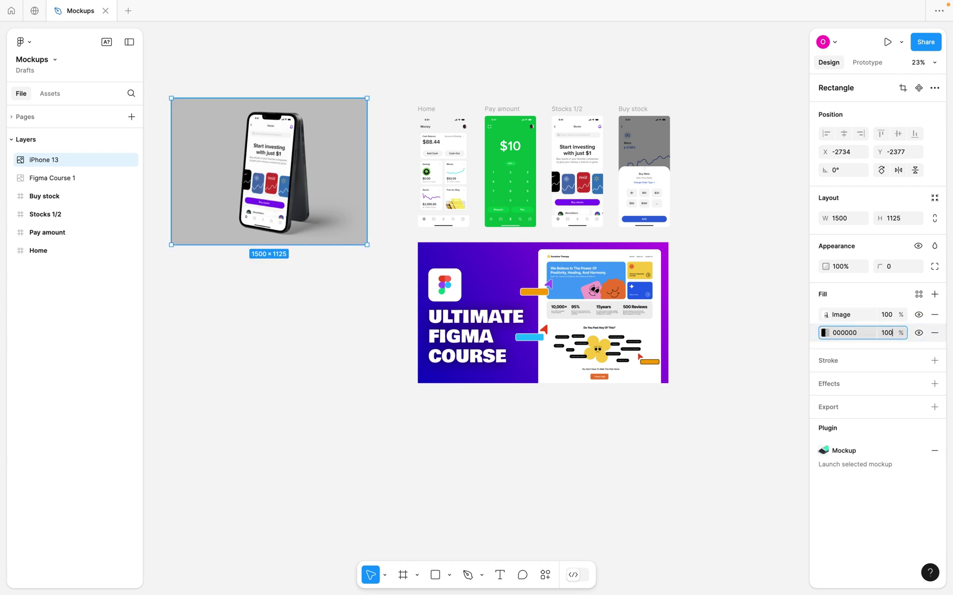
{"action": "type", "text": "100"}
{"action": "key", "text": "Return"}
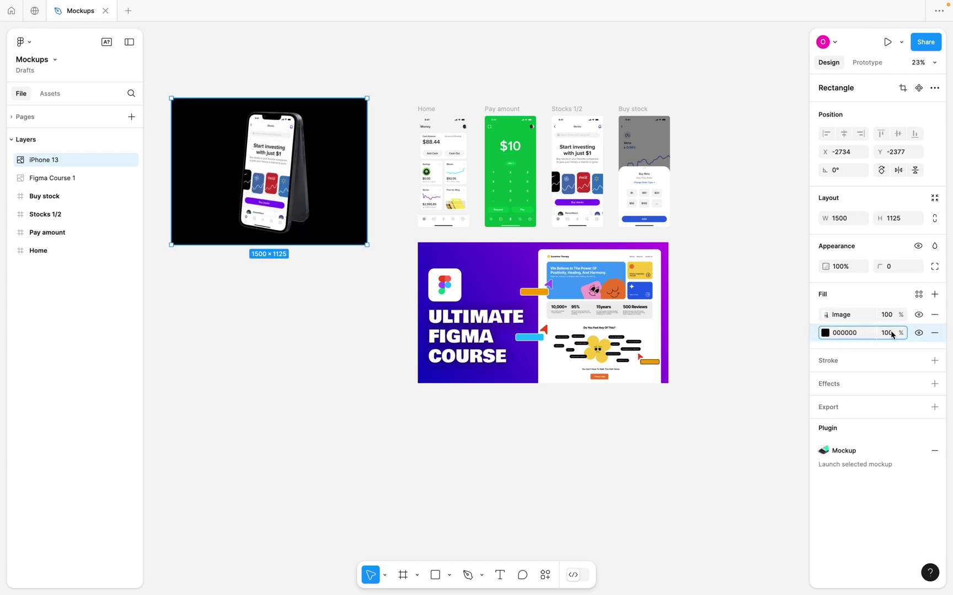
Change the iPhone 13 mockup's background fill to dark grey and inspect the result up close.
{"action": "left_click", "coordinate": [824, 334]}
{"action": "left_click_drag", "start_coordinate": [715, 380], "coordinate": [648, 415]}
{"action": "left_click", "coordinate": [354, 422]}
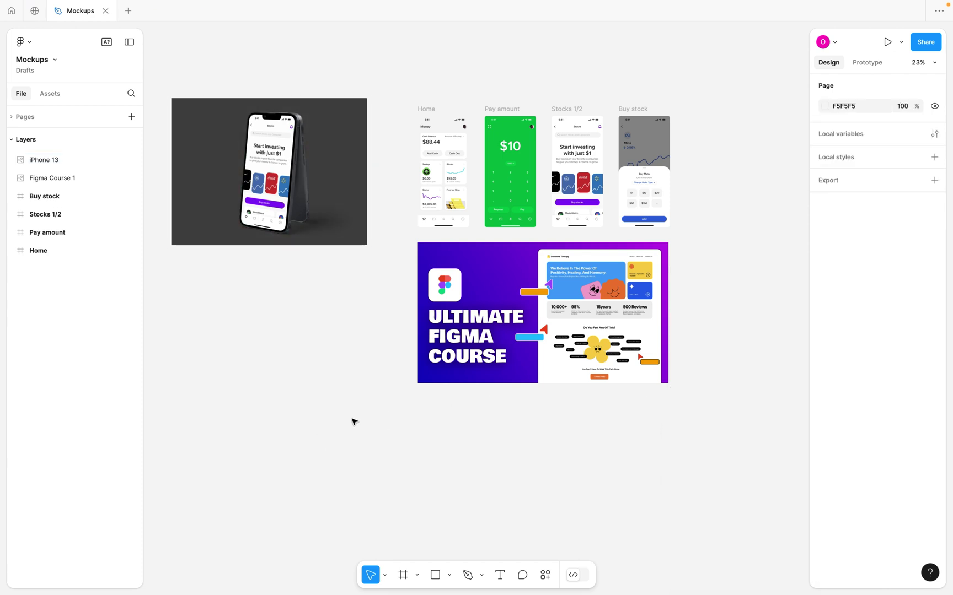
{"action": "scroll", "coordinate": [353, 420], "scroll_direction": "left", "scroll_amount": 5}
{"action": "scroll", "coordinate": [406, 247], "scroll_direction": "up", "scroll_amount": 5}
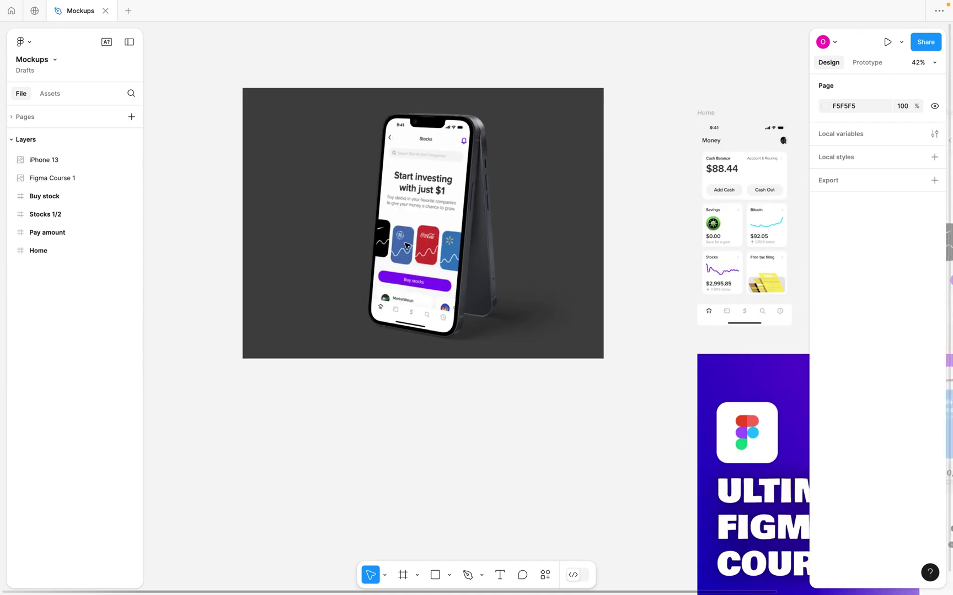
{"action": "scroll", "coordinate": [406, 246], "scroll_direction": "up", "scroll_amount": 4}
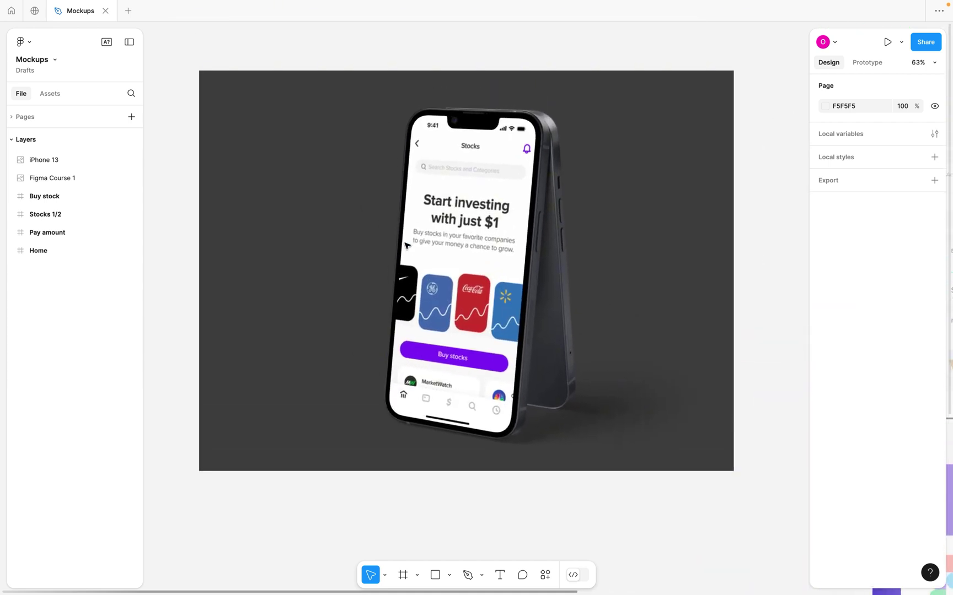
Reopen the Mockup Plugin and filter its mockup library to free items only.
{"action": "left_click", "coordinate": [545, 575]}
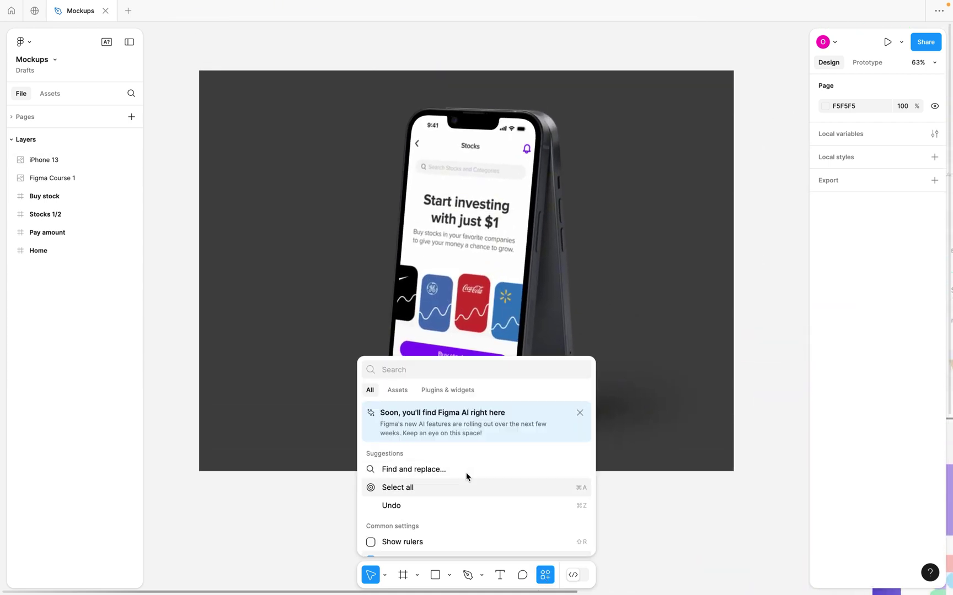
{"action": "left_click", "coordinate": [438, 391]}
{"action": "left_click", "coordinate": [432, 410]}
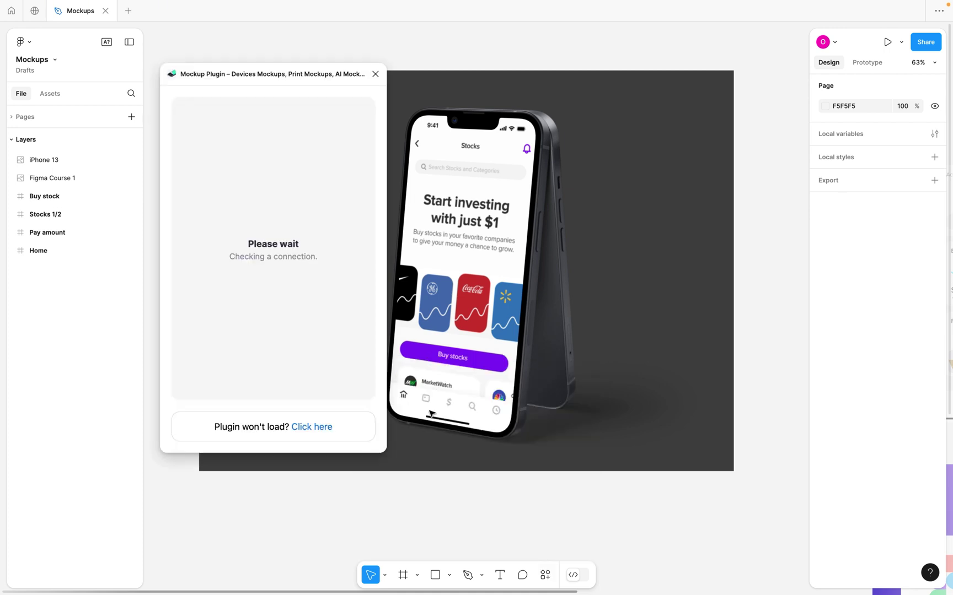
{"action": "left_click", "coordinate": [199, 102]}
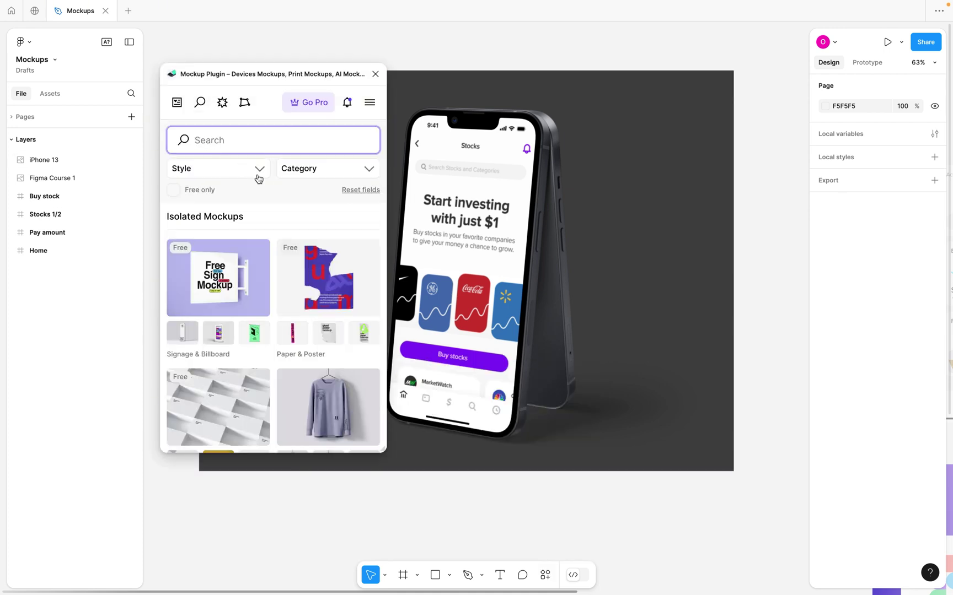
{"action": "left_click", "coordinate": [190, 190]}
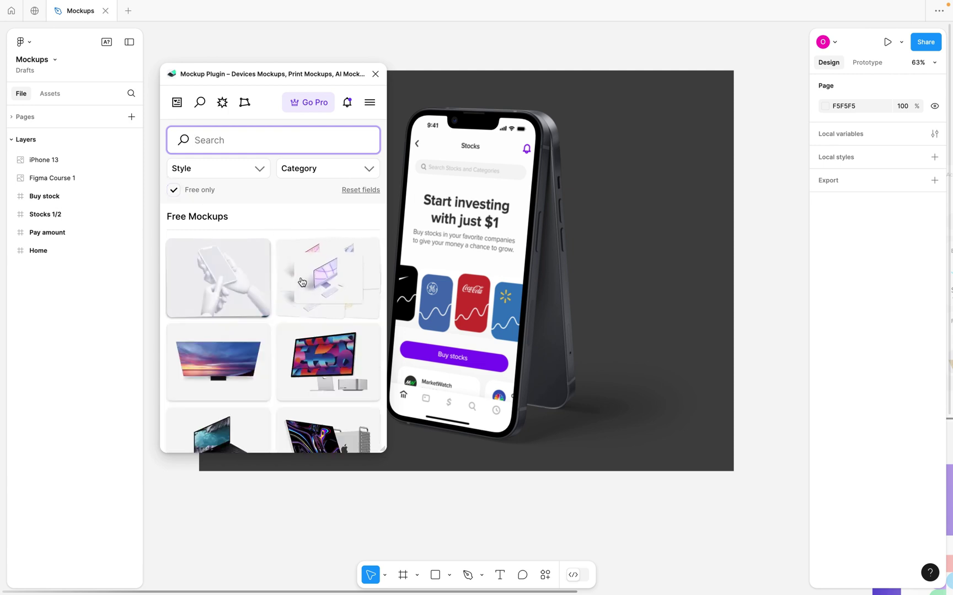
Browse the plugin's free device, signage and print mockups, then close the plugin.
{"action": "scroll", "coordinate": [302, 282], "scroll_direction": "down", "scroll_amount": 10}
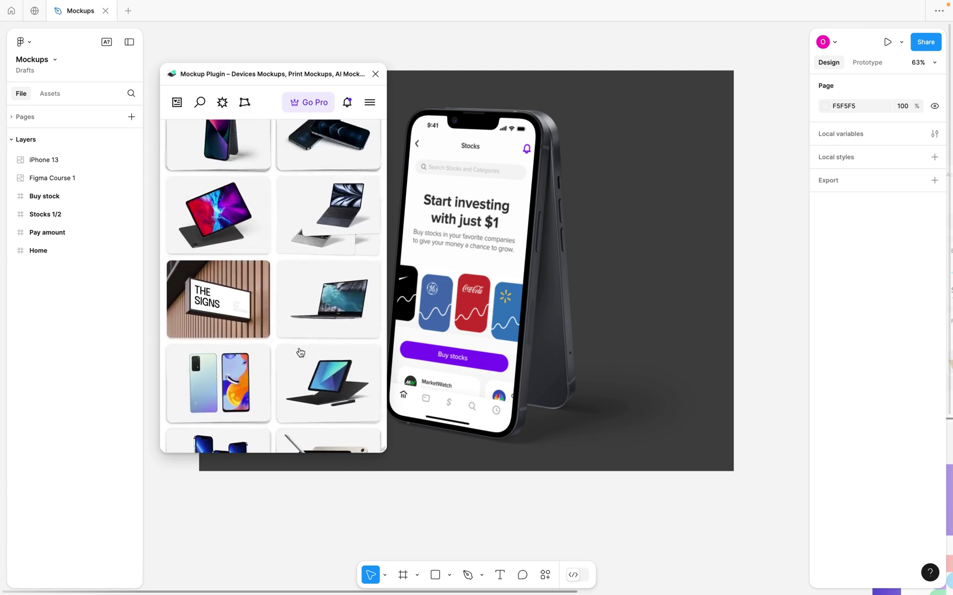
{"action": "scroll", "coordinate": [301, 353], "scroll_direction": "down", "scroll_amount": 2}
{"action": "scroll", "coordinate": [255, 320], "scroll_direction": "down", "scroll_amount": 3}
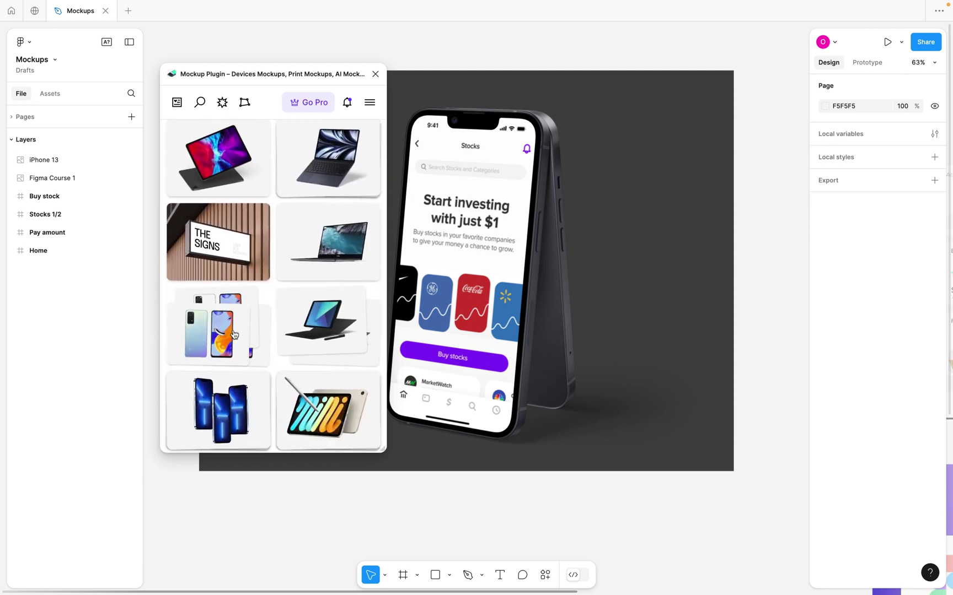
{"action": "scroll", "coordinate": [234, 353], "scroll_direction": "down", "scroll_amount": 1}
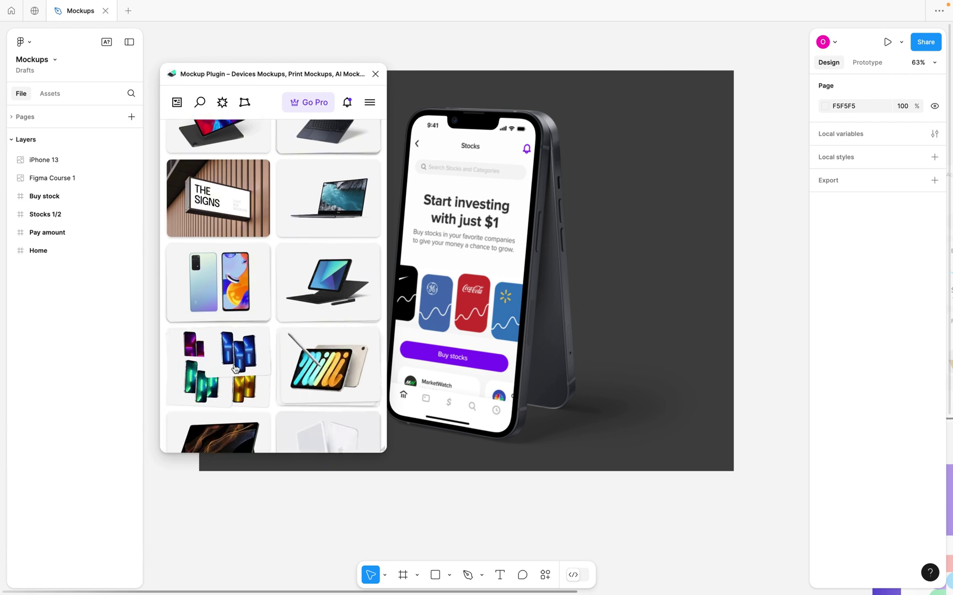
{"action": "scroll", "coordinate": [237, 368], "scroll_direction": "down", "scroll_amount": 4}
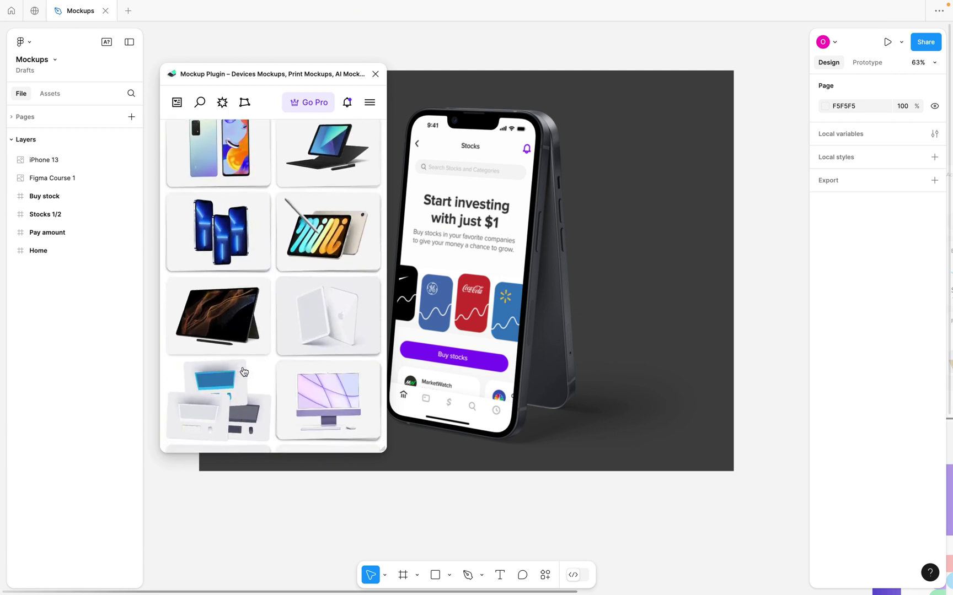
{"action": "scroll", "coordinate": [243, 371], "scroll_direction": "down", "scroll_amount": 6}
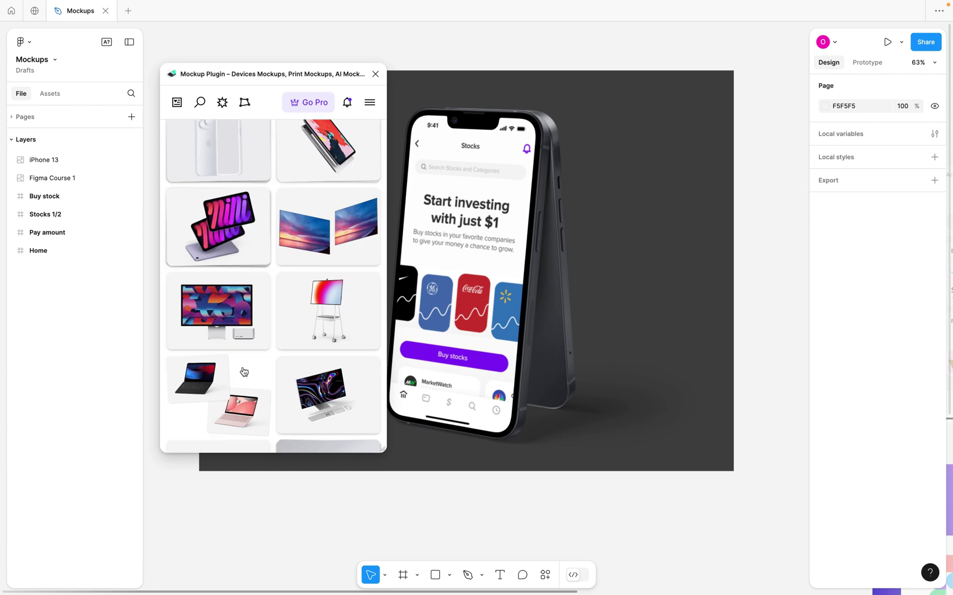
{"action": "scroll", "coordinate": [244, 371], "scroll_direction": "down", "scroll_amount": 5}
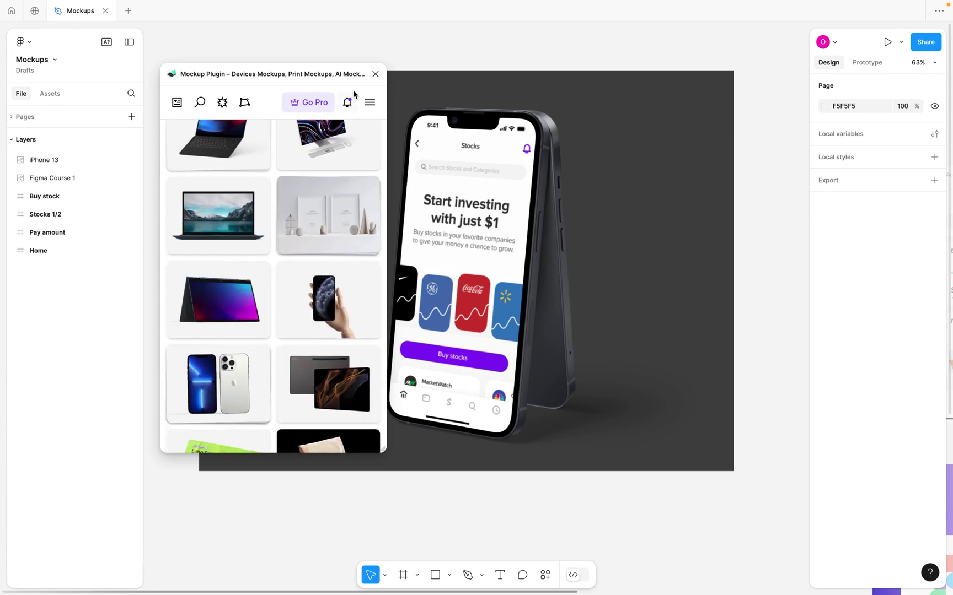
{"action": "left_click", "coordinate": [375, 74]}
Find the Artboard Mockups plugin by searching the plugins for "artb" and run it.
{"action": "scroll", "coordinate": [443, 182], "scroll_direction": "down", "scroll_amount": 1}
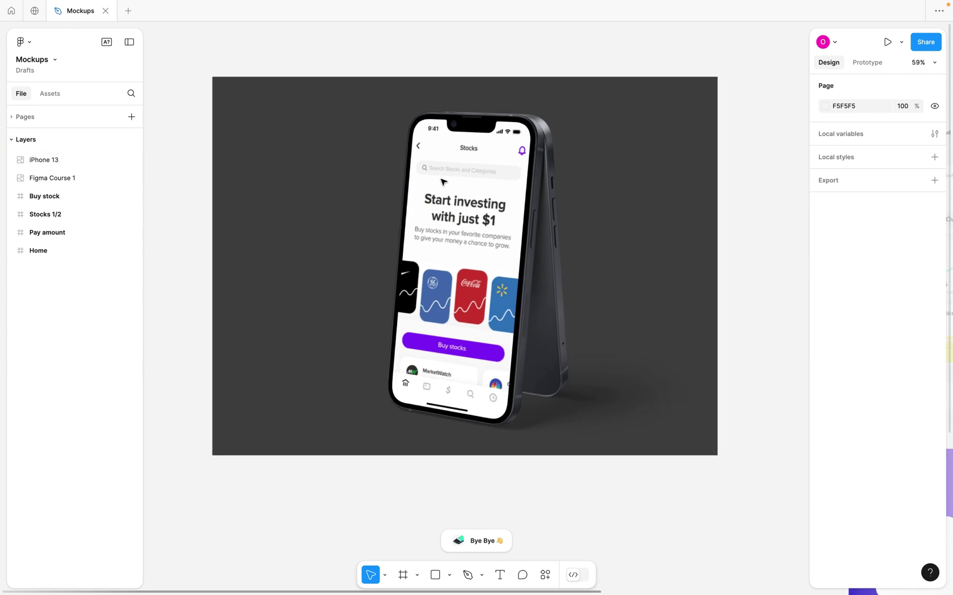
{"action": "scroll", "coordinate": [442, 182], "scroll_direction": "down", "scroll_amount": 5}
{"action": "scroll", "coordinate": [443, 182], "scroll_direction": "down", "scroll_amount": 2}
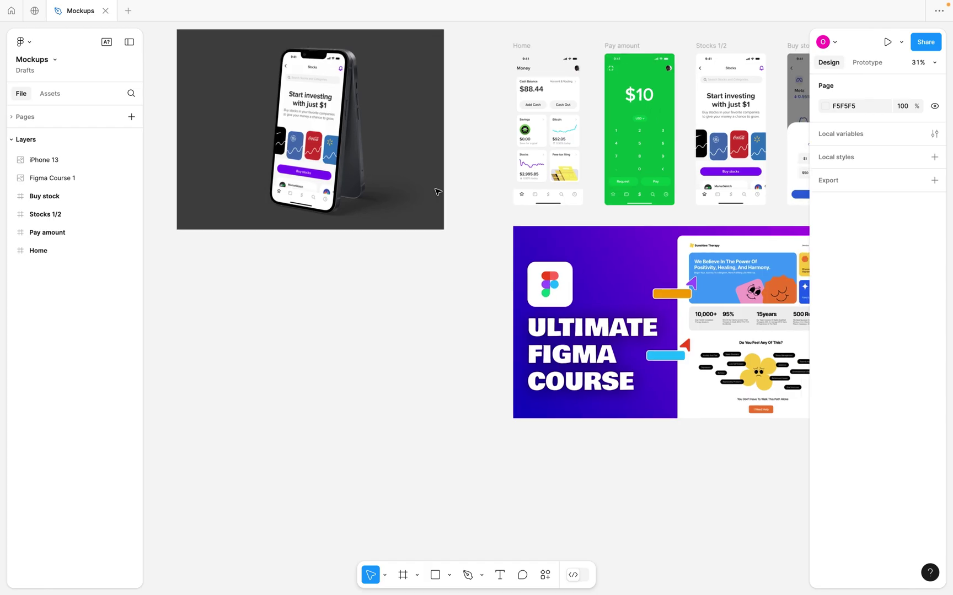
{"action": "scroll", "coordinate": [436, 192], "scroll_direction": "down", "scroll_amount": 3}
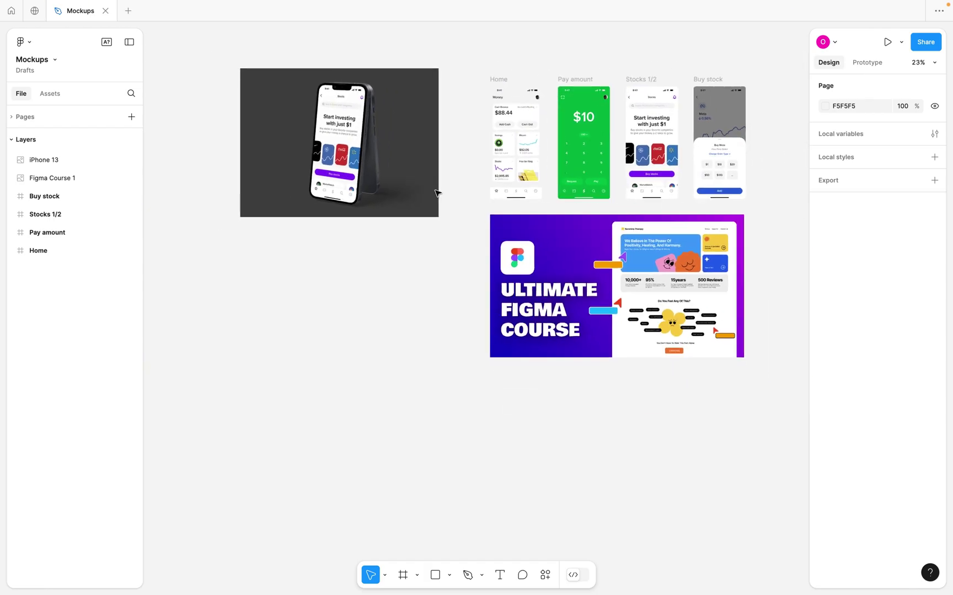
{"action": "scroll", "coordinate": [444, 222], "scroll_direction": "down", "scroll_amount": 2}
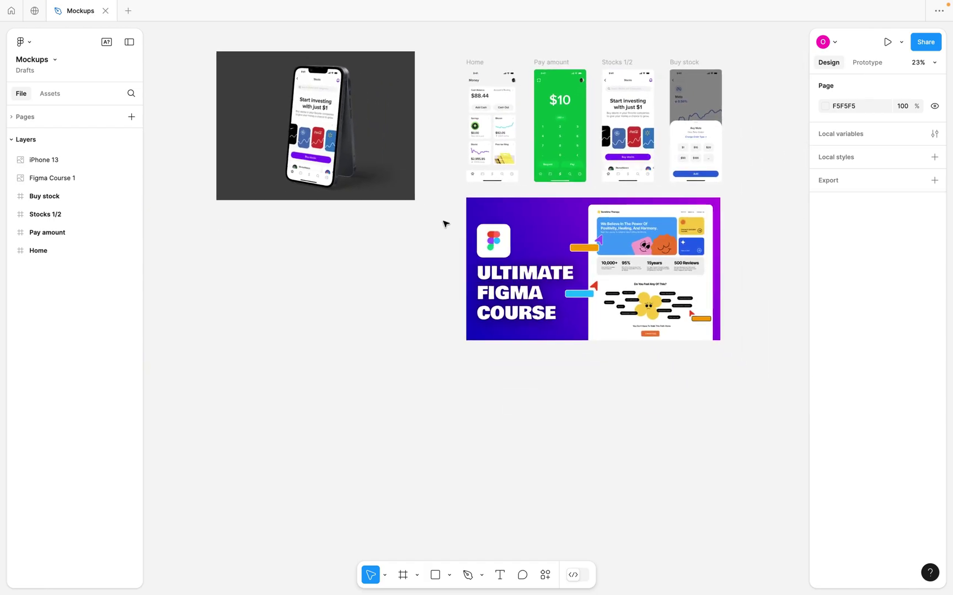
{"action": "scroll", "coordinate": [444, 222], "scroll_direction": "up", "scroll_amount": 2}
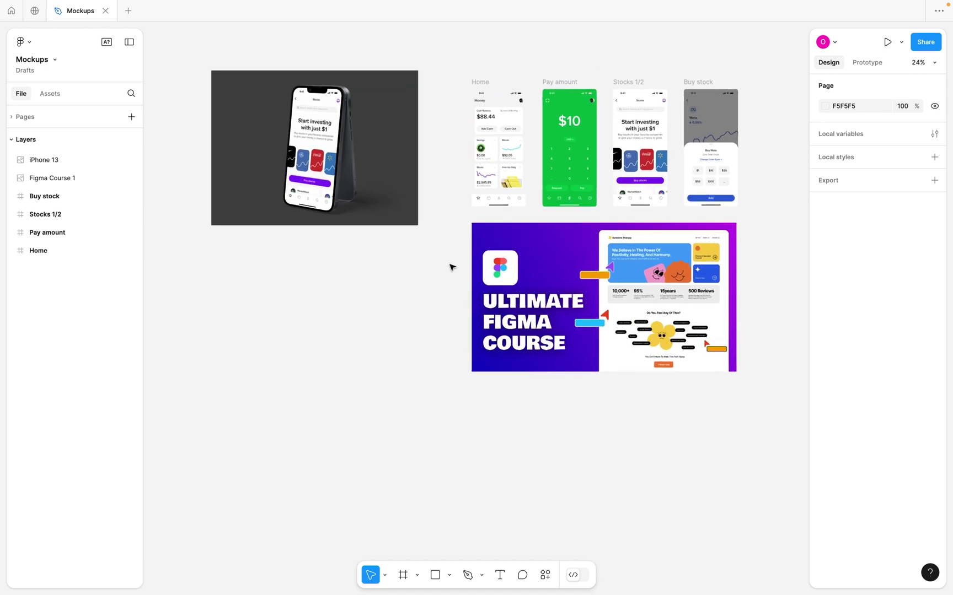
{"action": "left_click", "coordinate": [546, 576]}
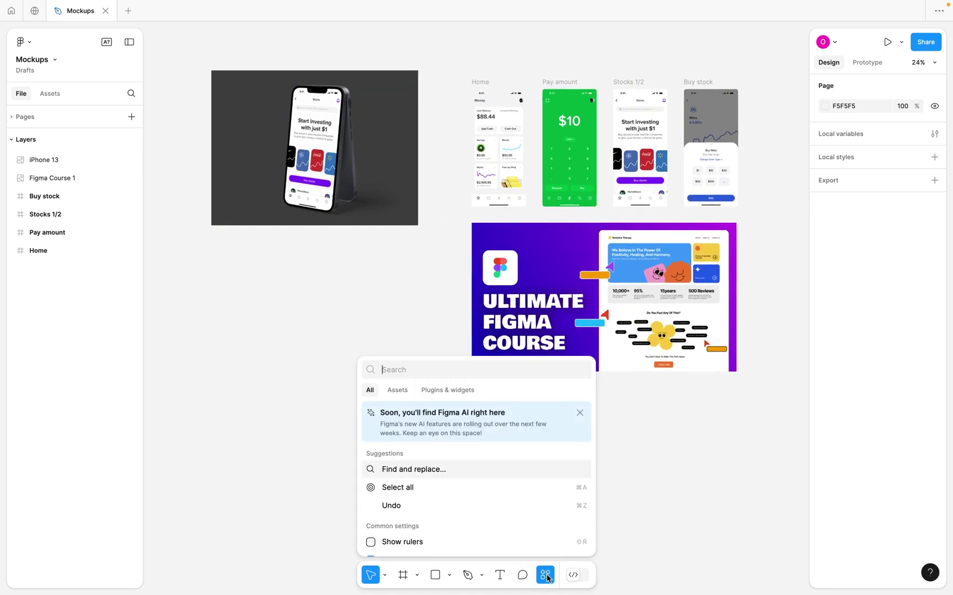
{"action": "left_click", "coordinate": [436, 390]}
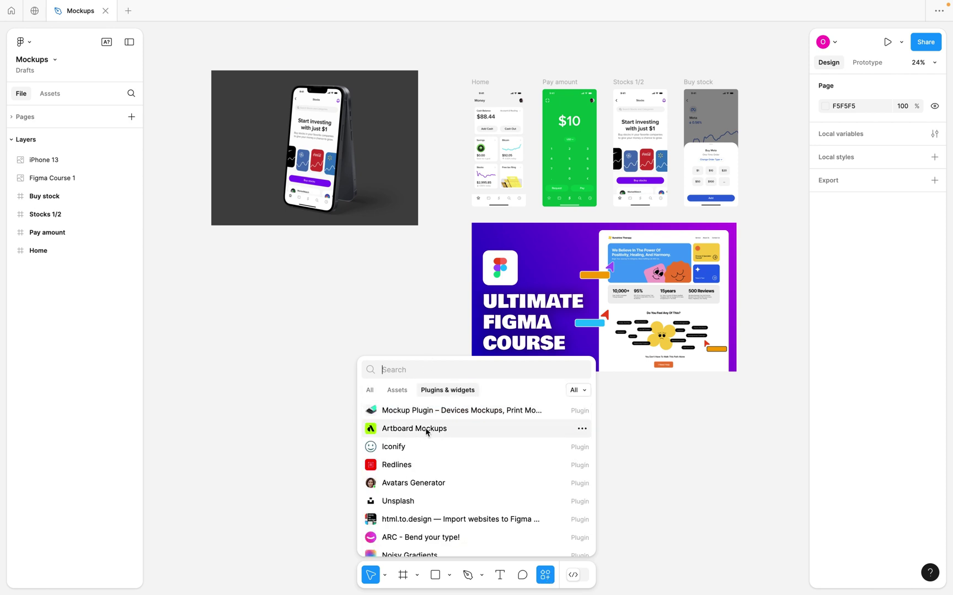
{"action": "type", "text": "artb"}
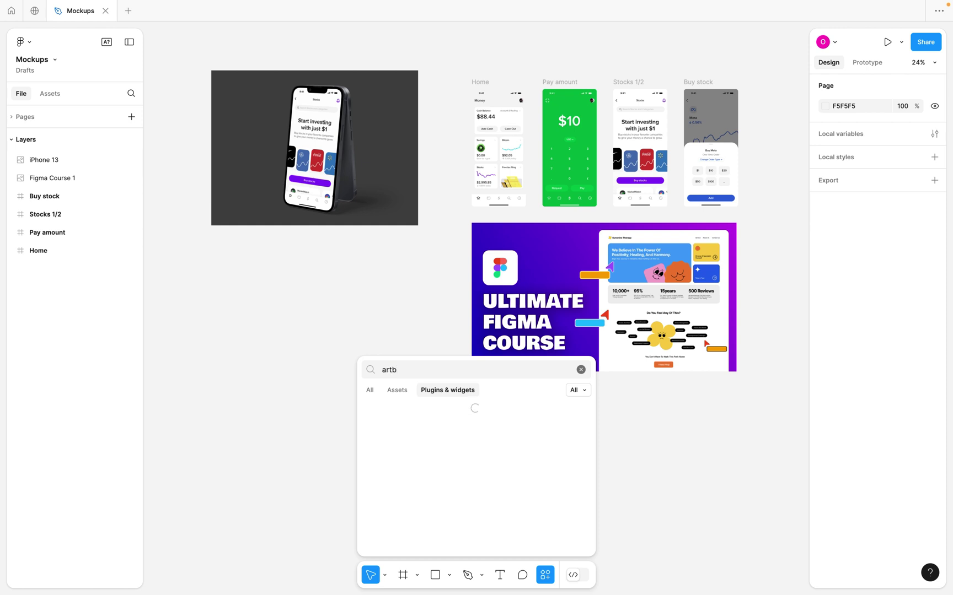
{"action": "left_click", "coordinate": [416, 410]}
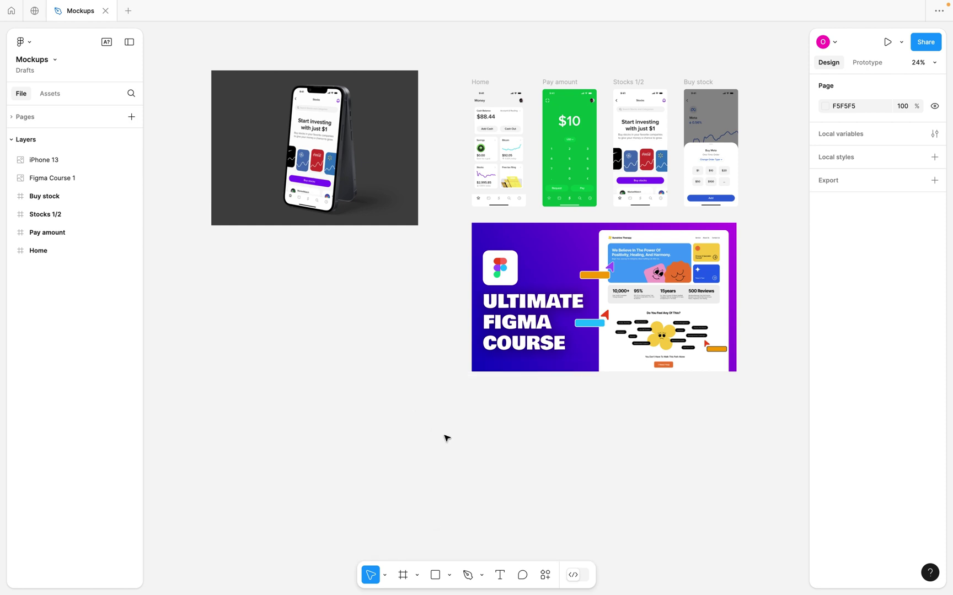
Examine the Artboard Mockups electronics collection for unlocked mockups, keeping the app screens and course design in view.
{"action": "scroll", "coordinate": [458, 436], "scroll_direction": "right", "scroll_amount": 2}
{"action": "scroll", "coordinate": [459, 436], "scroll_direction": "right", "scroll_amount": 3}
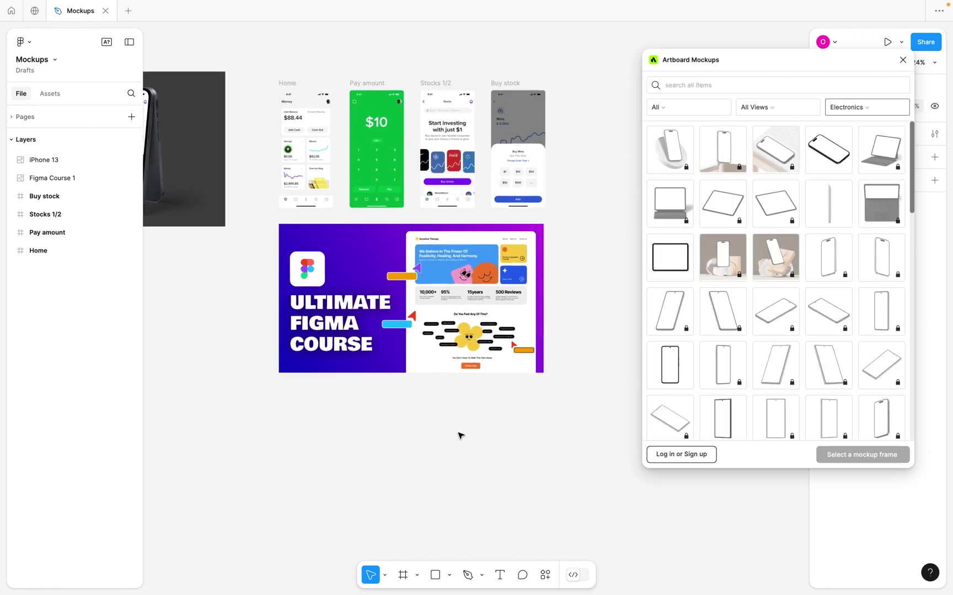
{"action": "scroll", "coordinate": [458, 436], "scroll_direction": "up", "scroll_amount": 1}
{"action": "scroll", "coordinate": [459, 436], "scroll_direction": "right", "scroll_amount": 1}
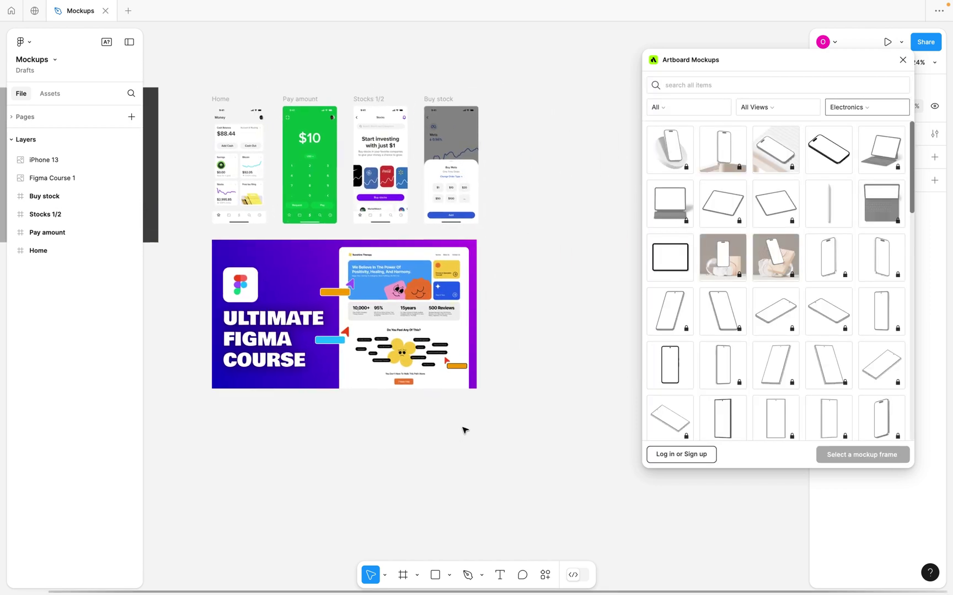
{"action": "scroll", "coordinate": [464, 429], "scroll_direction": "up", "scroll_amount": 2, "text": "ctrl"}
{"action": "scroll", "coordinate": [547, 410], "scroll_direction": "up", "scroll_amount": 1}
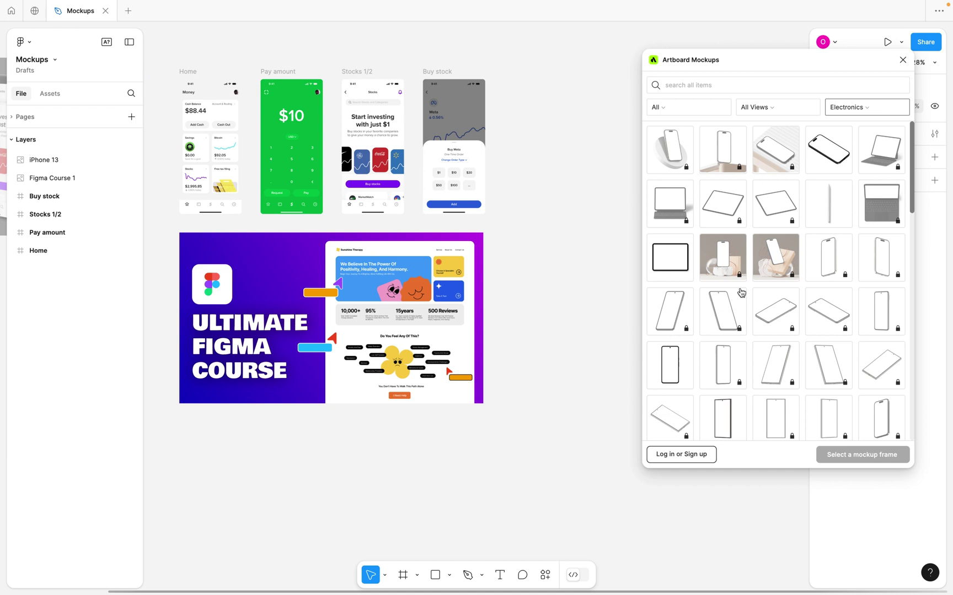
{"action": "scroll", "coordinate": [741, 292], "scroll_direction": "down", "scroll_amount": 1}
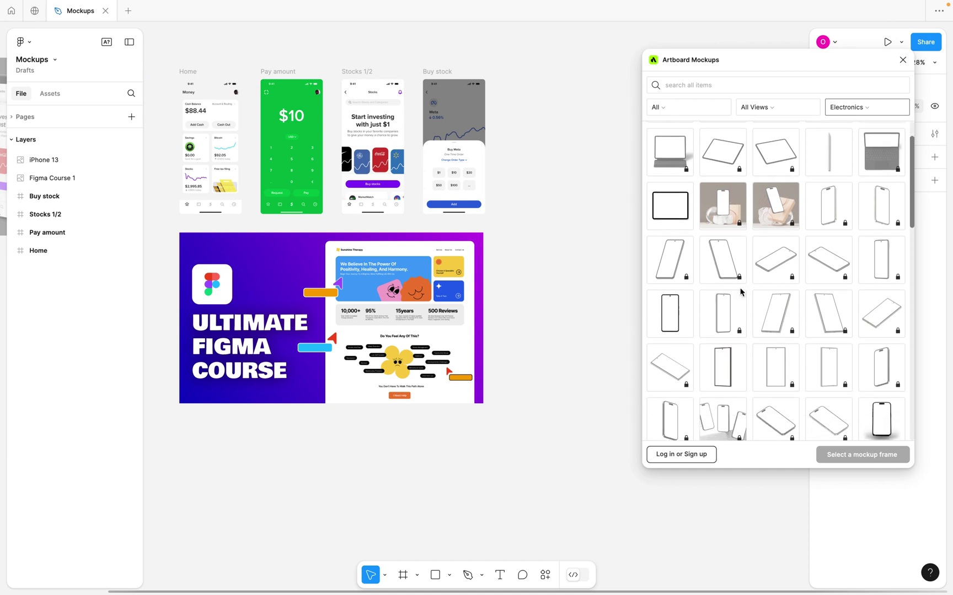
{"action": "scroll", "coordinate": [740, 292], "scroll_direction": "up", "scroll_amount": 1}
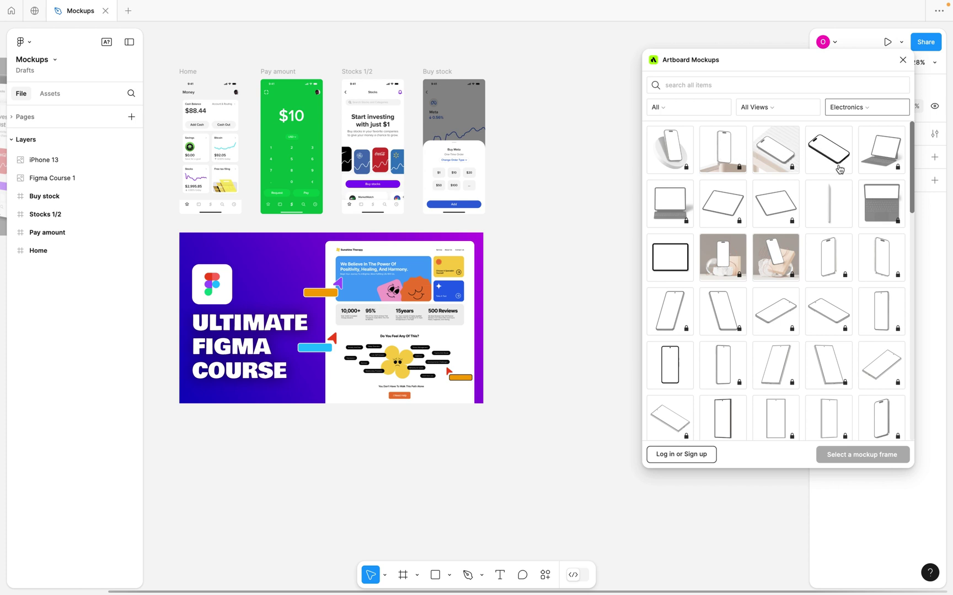
Find the unlocked iPhone 15 Pro Portrait Right Mockup among the electronics mockups and add it to the canvas.
{"action": "scroll", "coordinate": [844, 172], "scroll_direction": "down", "scroll_amount": 2}
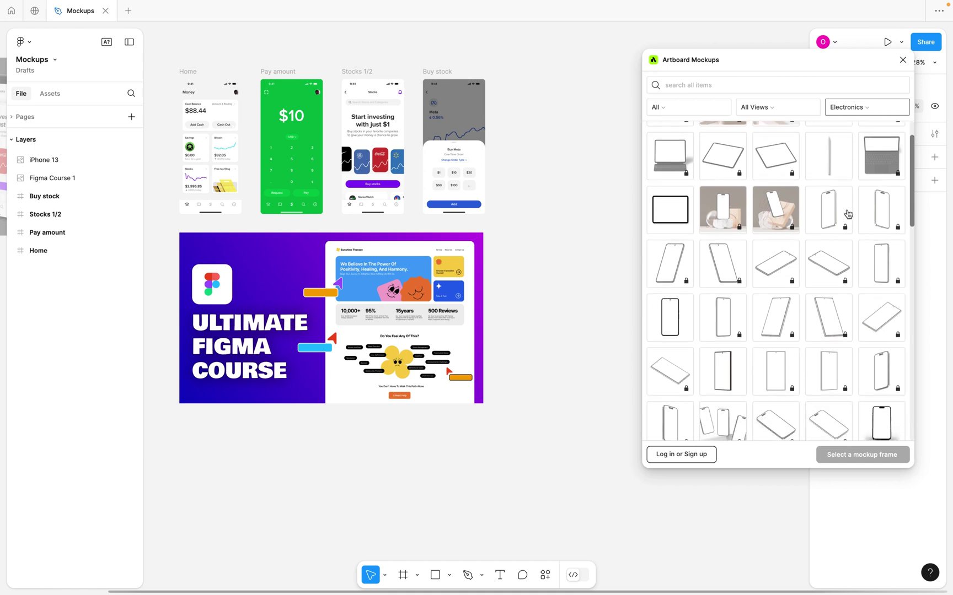
{"action": "scroll", "coordinate": [848, 213], "scroll_direction": "down", "scroll_amount": 5}
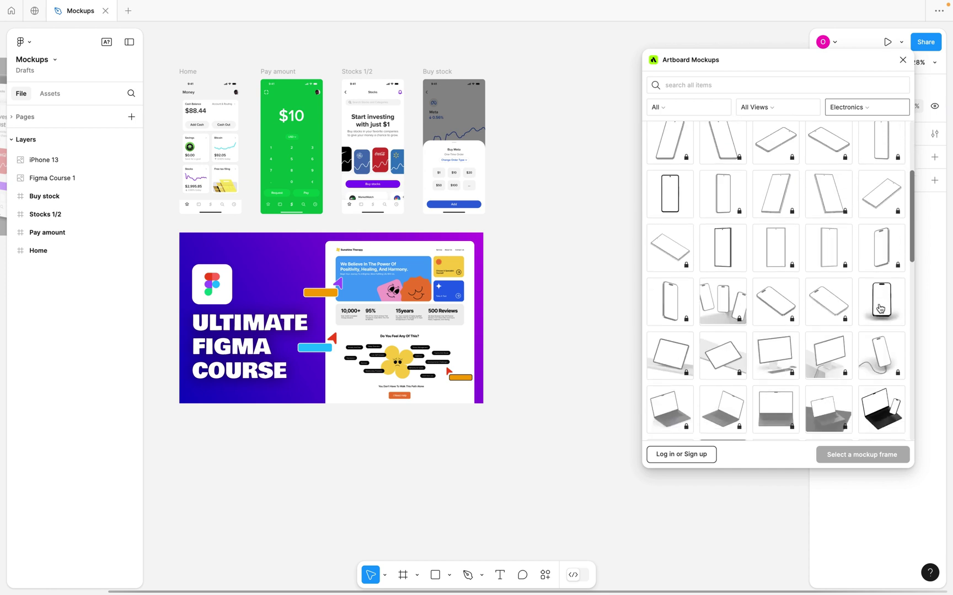
{"action": "scroll", "coordinate": [880, 309], "scroll_direction": "down", "scroll_amount": 4}
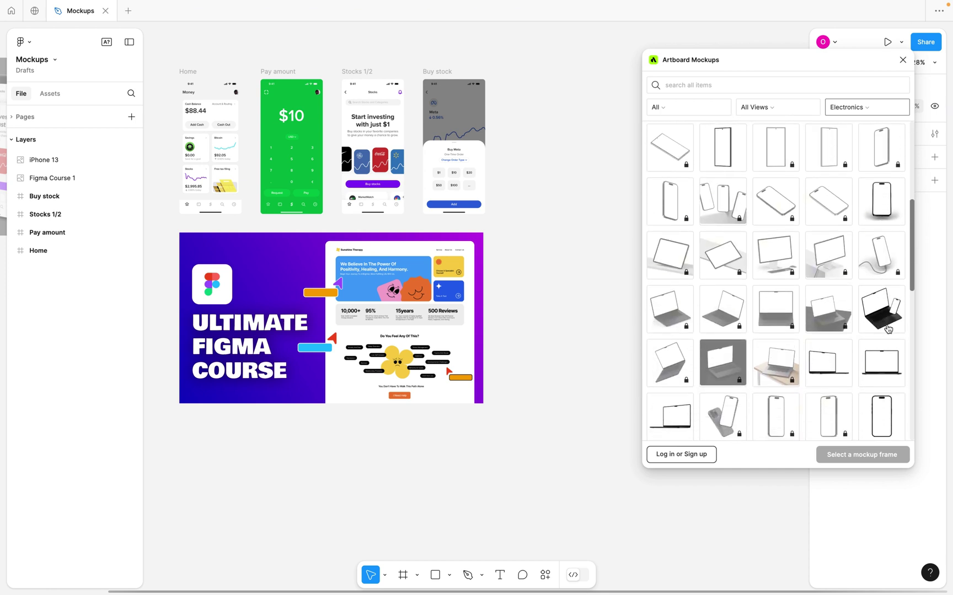
{"action": "scroll", "coordinate": [887, 319], "scroll_direction": "down", "scroll_amount": 2}
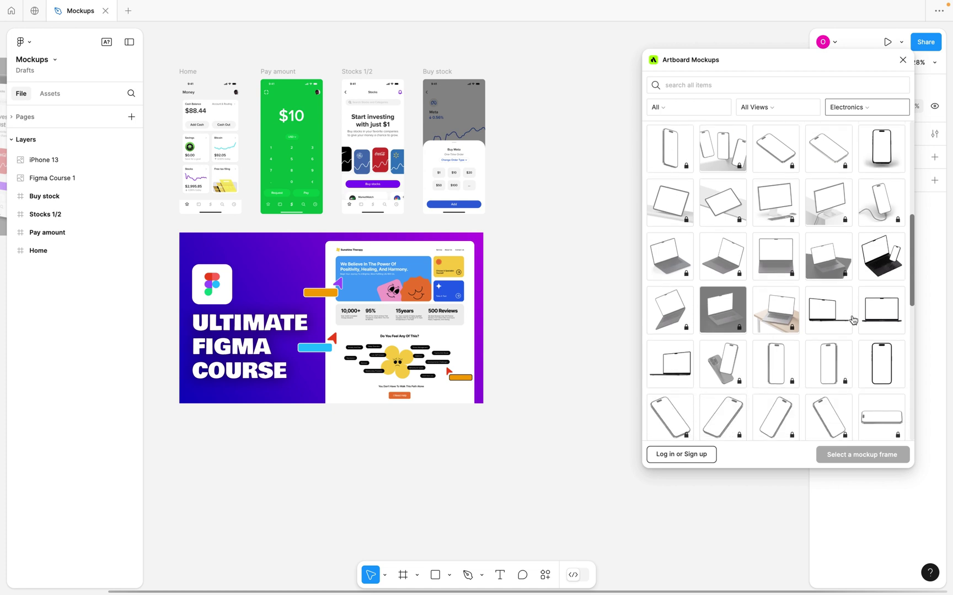
{"action": "scroll", "coordinate": [852, 320], "scroll_direction": "down", "scroll_amount": 10}
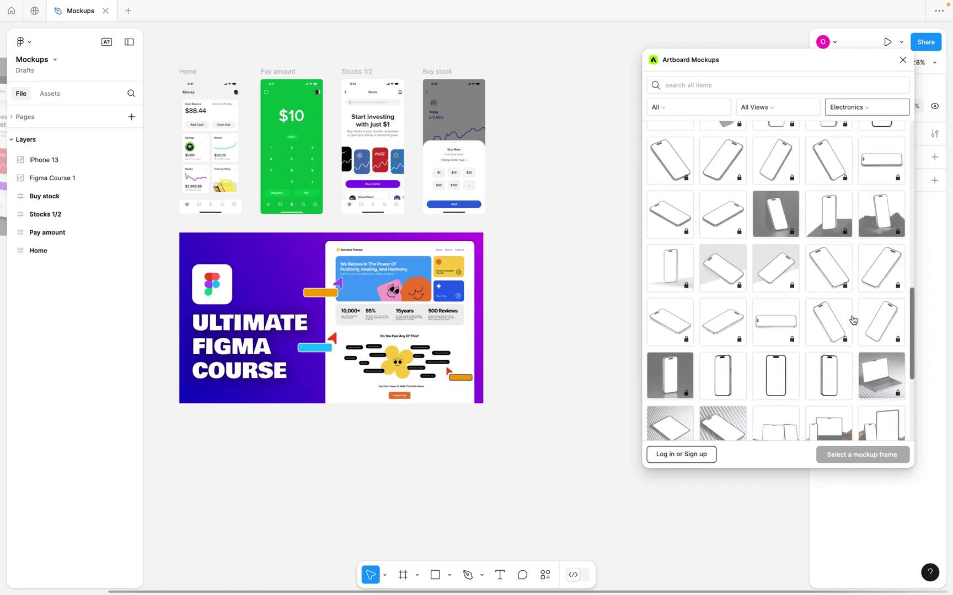
{"action": "scroll", "coordinate": [852, 320], "scroll_direction": "down", "scroll_amount": 1}
{"action": "left_click", "coordinate": [732, 348]}
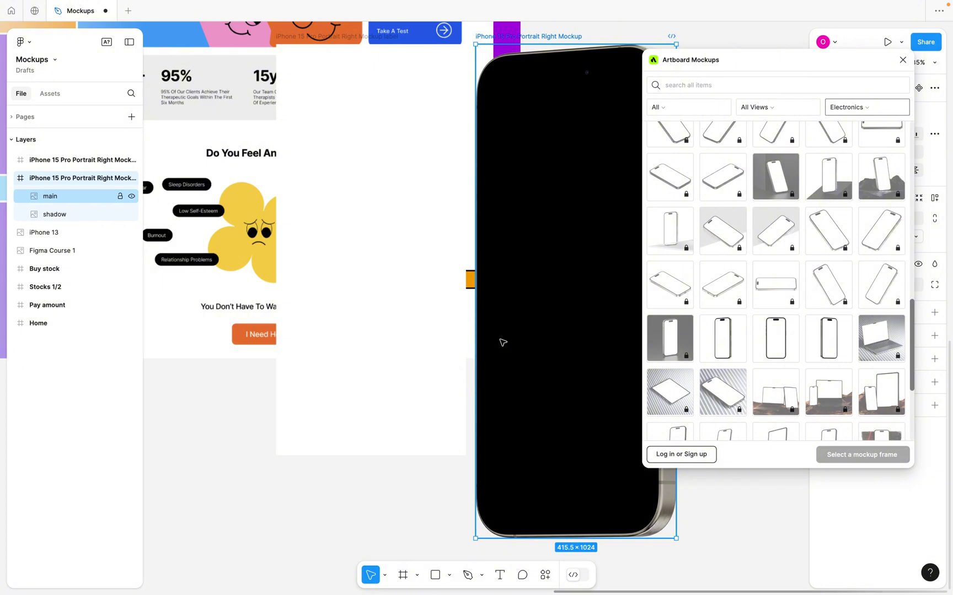
Move the iPhone 15 Pro Portrait Right Mockup and its label frame together to the empty canvas beside the Buy stock frame.
{"action": "scroll", "coordinate": [503, 342], "scroll_direction": "down", "scroll_amount": 5}
{"action": "scroll", "coordinate": [502, 340], "scroll_direction": "right", "scroll_amount": 2}
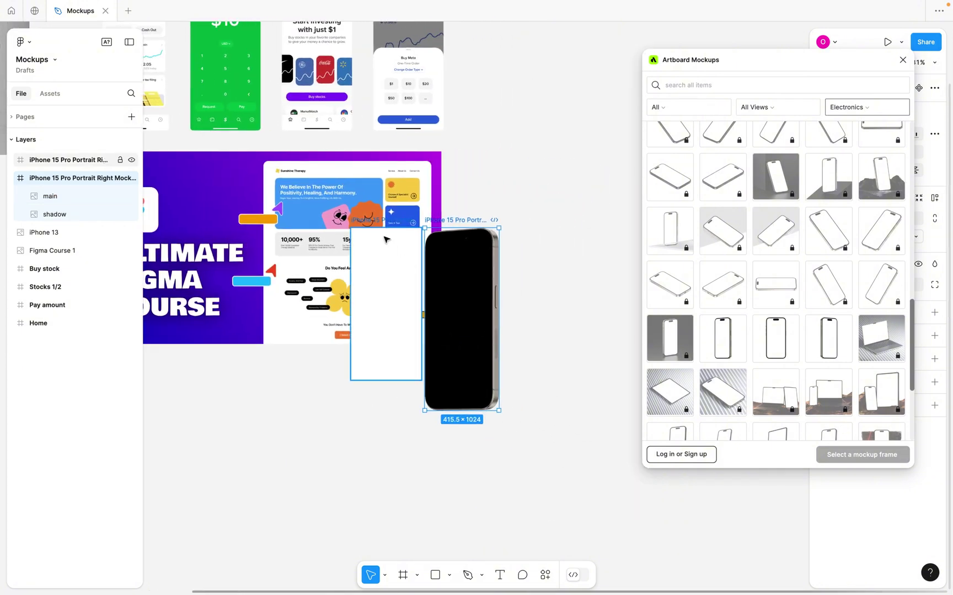
{"action": "scroll", "coordinate": [384, 238], "scroll_direction": "up", "scroll_amount": 3}
{"action": "scroll", "coordinate": [384, 238], "scroll_direction": "right", "scroll_amount": 3}
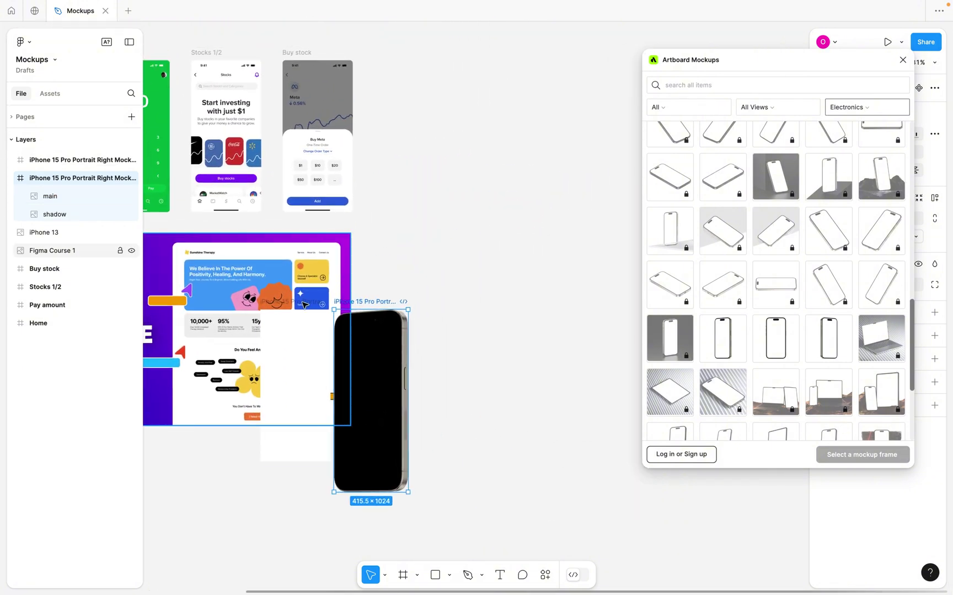
{"action": "left_click", "coordinate": [304, 305], "text": "shift"}
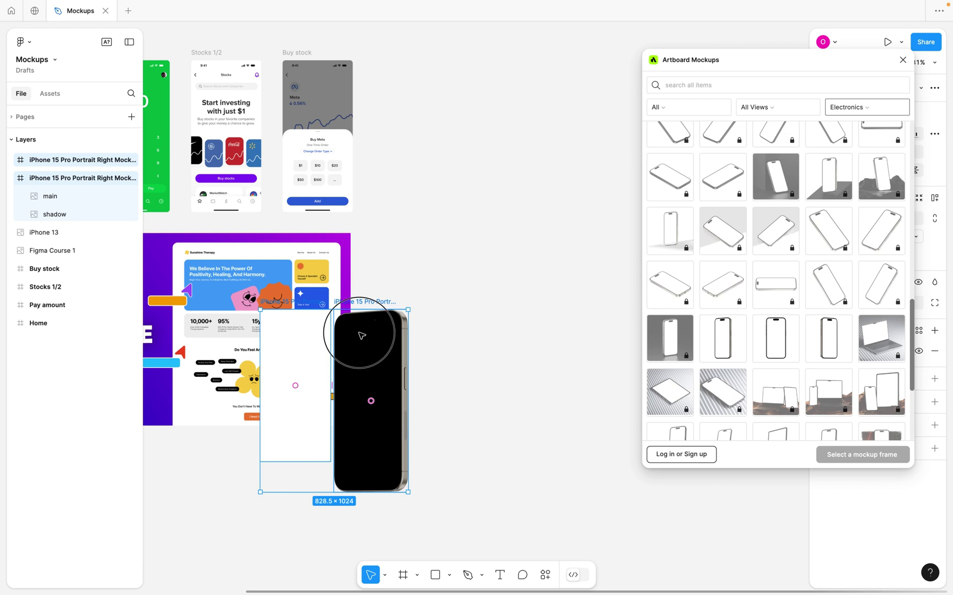
{"action": "left_click_drag", "start_coordinate": [362, 336], "coordinate": [495, 92]}
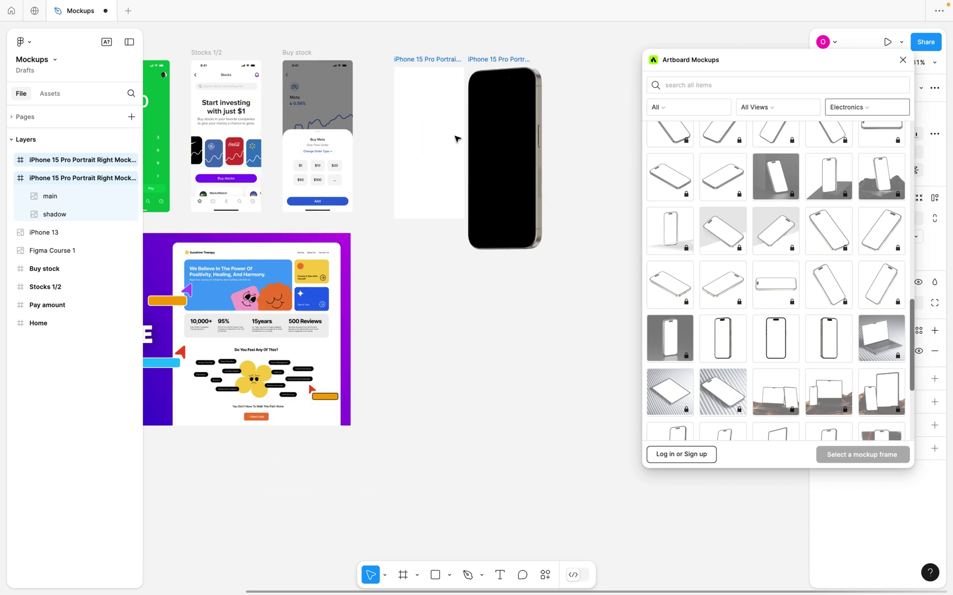
{"action": "scroll", "coordinate": [454, 138], "scroll_direction": "up", "scroll_amount": 5}
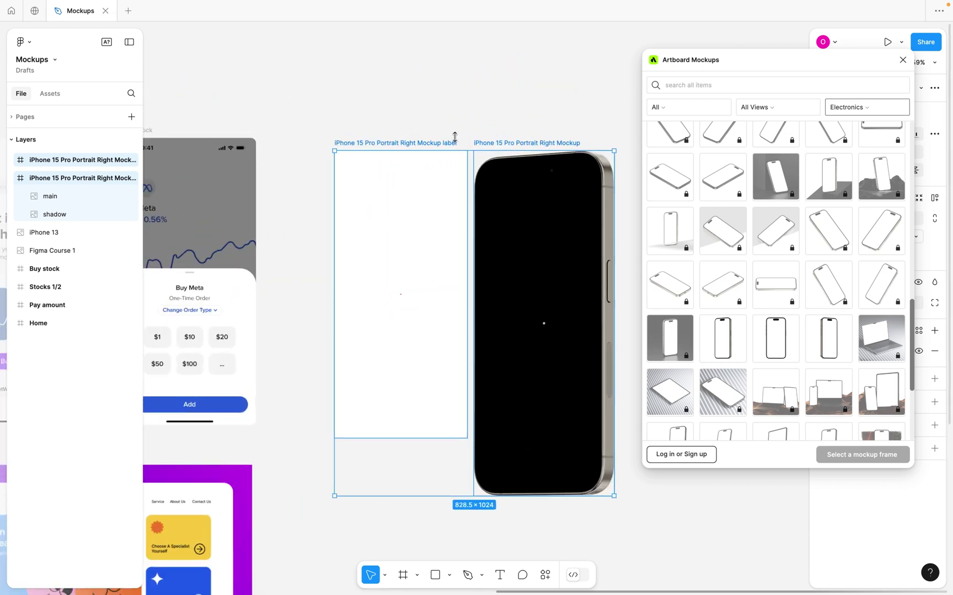
Copy the Stocks 1/2 frame as a PNG image.
{"action": "scroll", "coordinate": [454, 137], "scroll_direction": "down", "scroll_amount": 2}
{"action": "scroll", "coordinate": [454, 137], "scroll_direction": "right", "scroll_amount": 1}
{"action": "scroll", "coordinate": [457, 140], "scroll_direction": "left", "scroll_amount": 6}
{"action": "scroll", "coordinate": [457, 140], "scroll_direction": "down", "scroll_amount": 1}
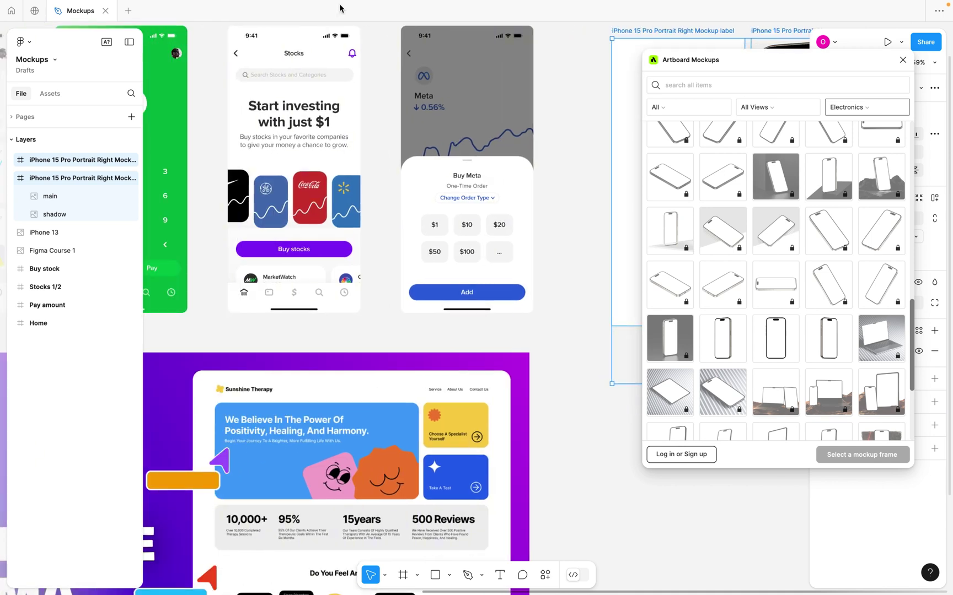
{"action": "left_click", "coordinate": [249, 66]}
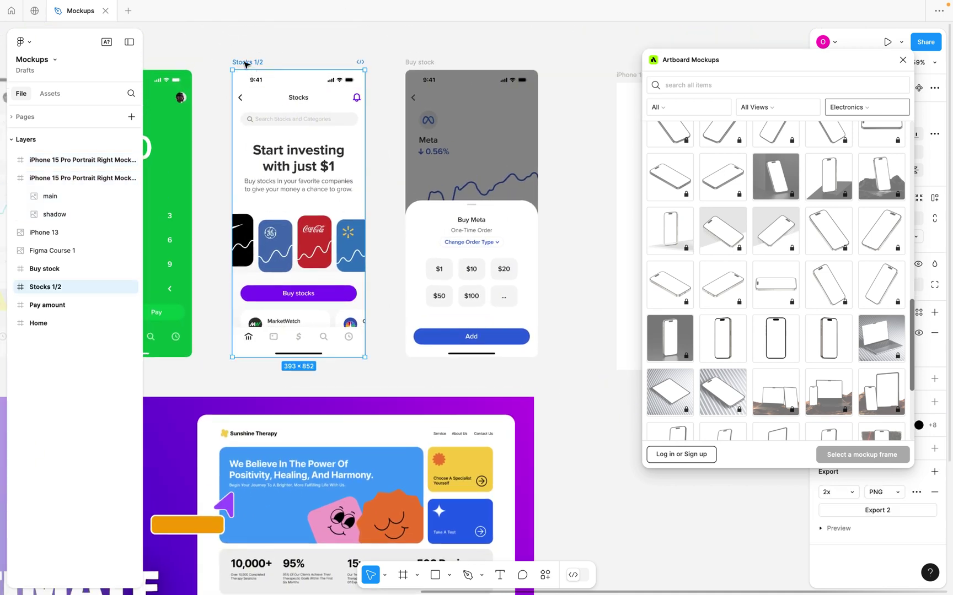
{"action": "right_click", "coordinate": [261, 60]}
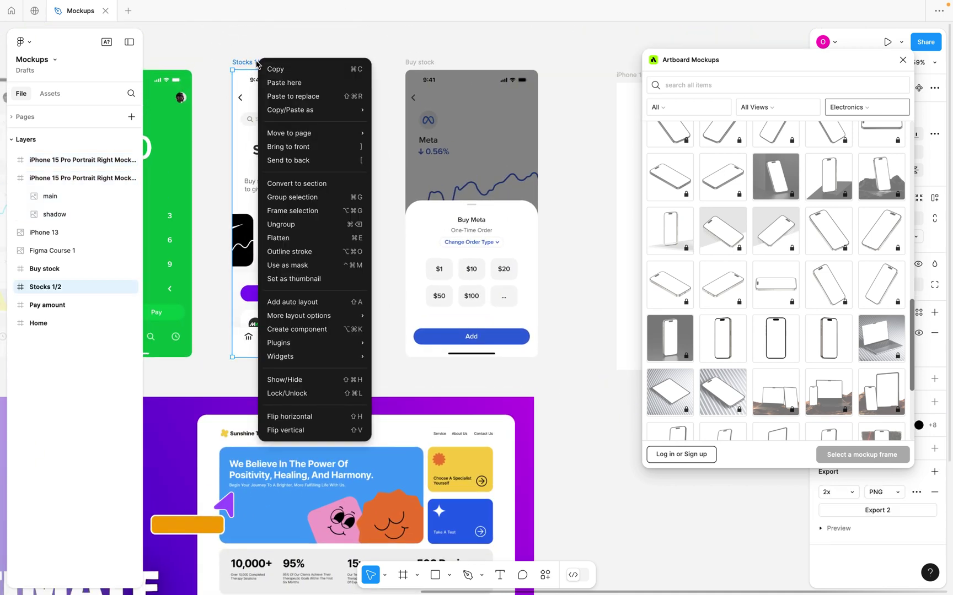
{"action": "mouse_move", "coordinate": [310, 110]}
{"action": "mouse_move", "coordinate": [429, 115]}
{"action": "left_click", "coordinate": [411, 137]}
Paste the copied Stocks image into the iPhone 15 Pro Portrait Right Mockup label frame and render that frame onto the phone.
{"action": "scroll", "coordinate": [361, 93], "scroll_direction": "right", "scroll_amount": 6}
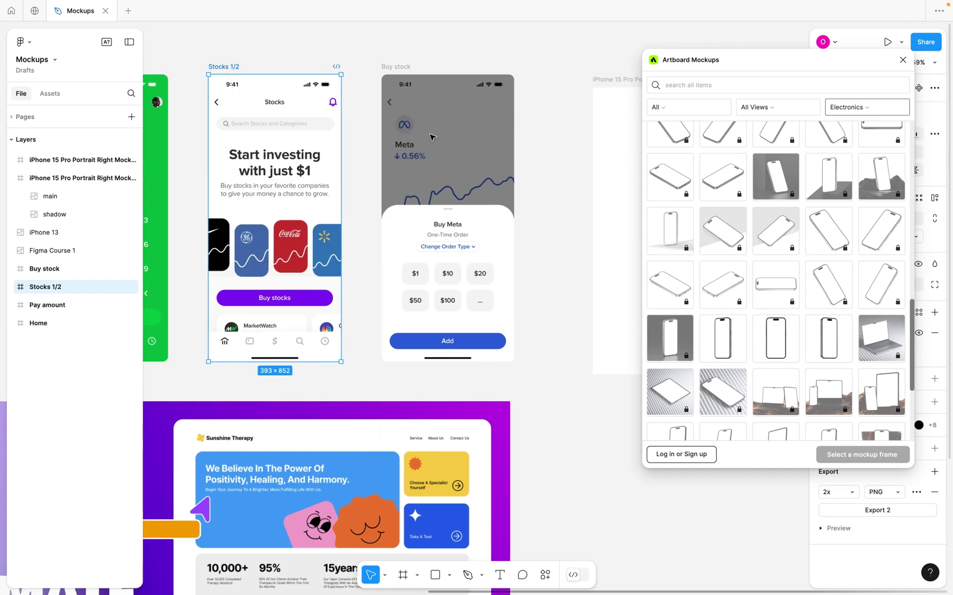
{"action": "left_click", "coordinate": [359, 92]}
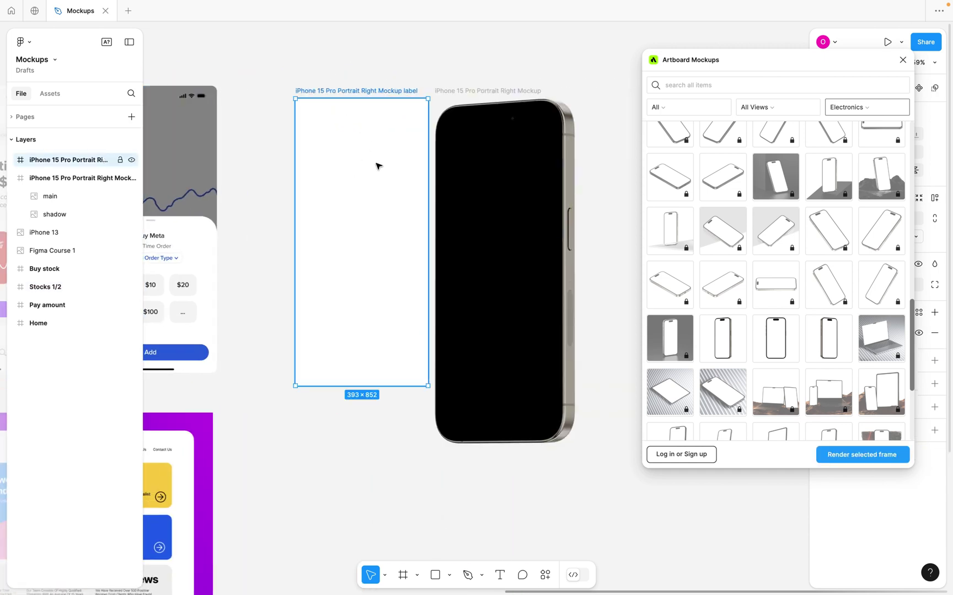
{"action": "key", "text": "ctrl+v"}
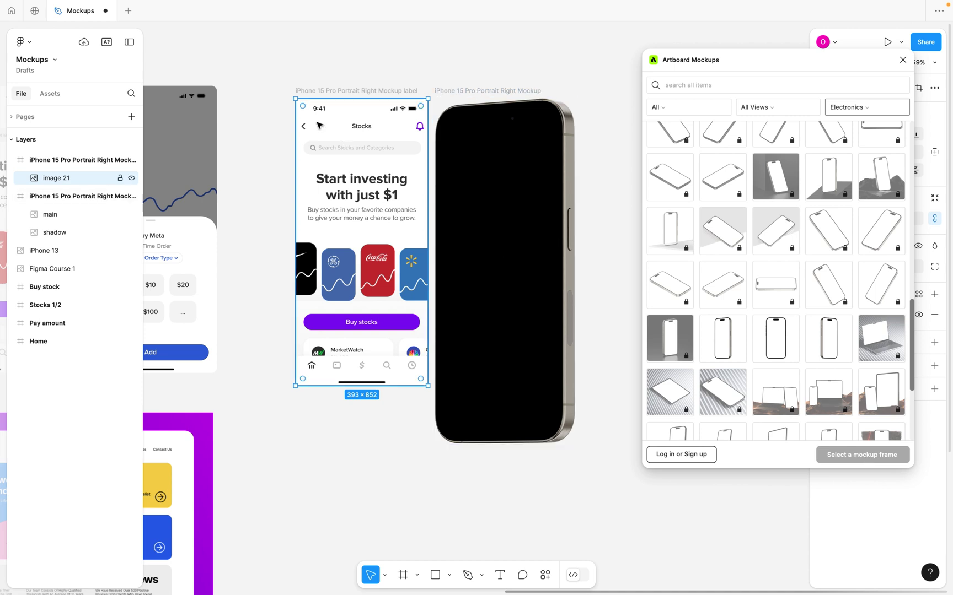
{"action": "left_click", "coordinate": [339, 91]}
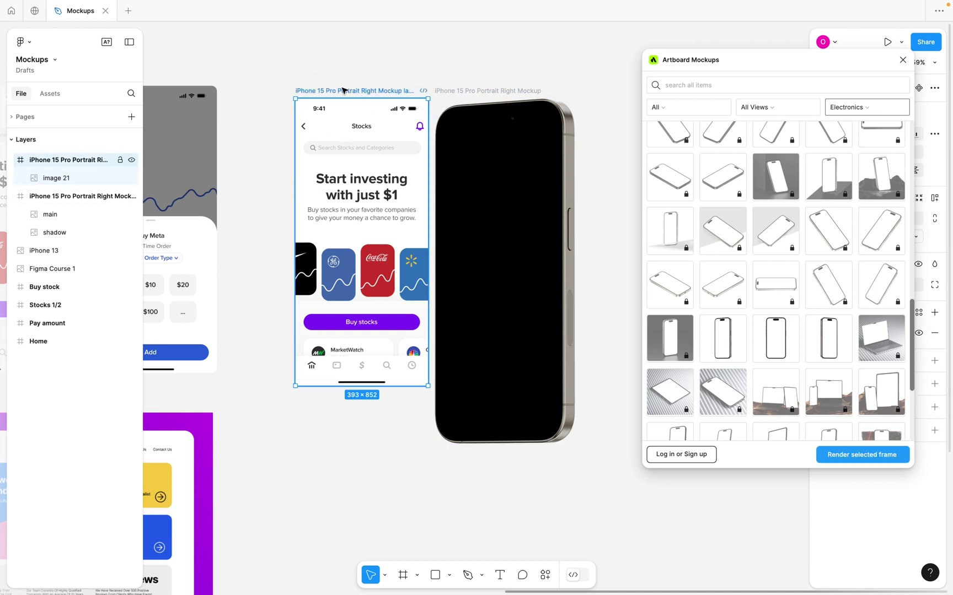
{"action": "left_click", "coordinate": [863, 461]}
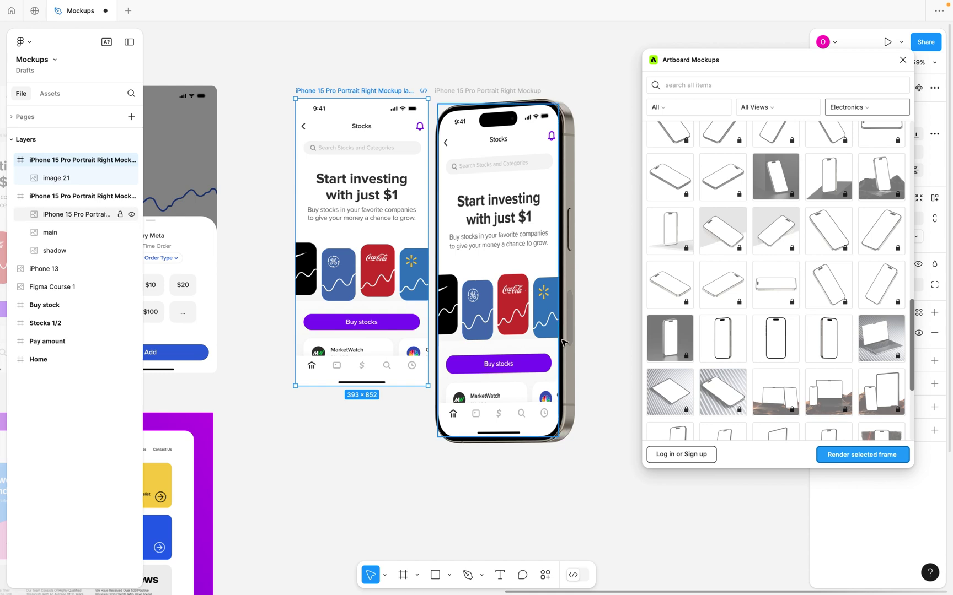
Close the Artboard Mockups plugin and delete the iPhone 15 Pro Portrait Right Mockup label frame.
{"action": "scroll", "coordinate": [777, 276], "scroll_direction": "up", "scroll_amount": 5}
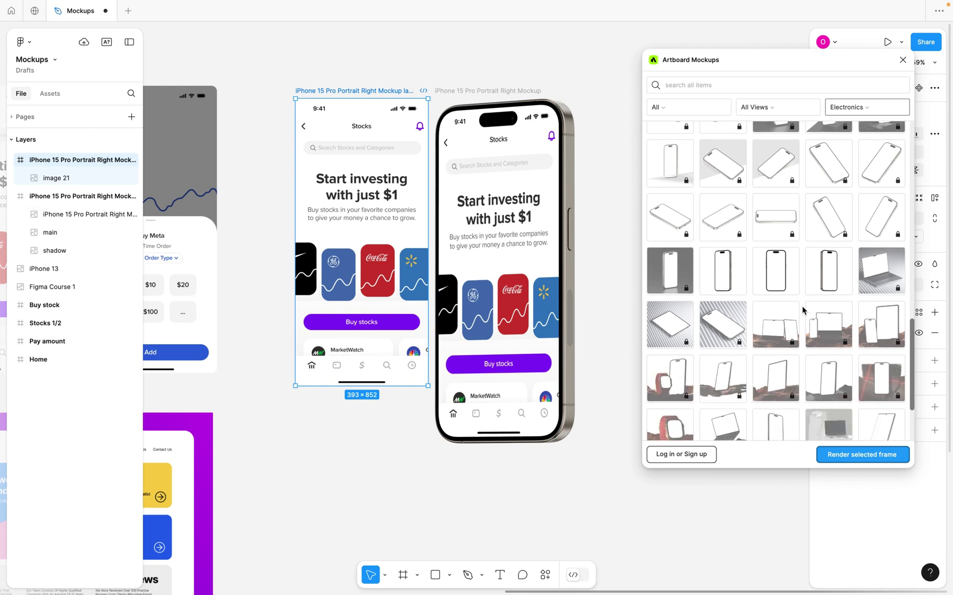
{"action": "left_click", "coordinate": [903, 60]}
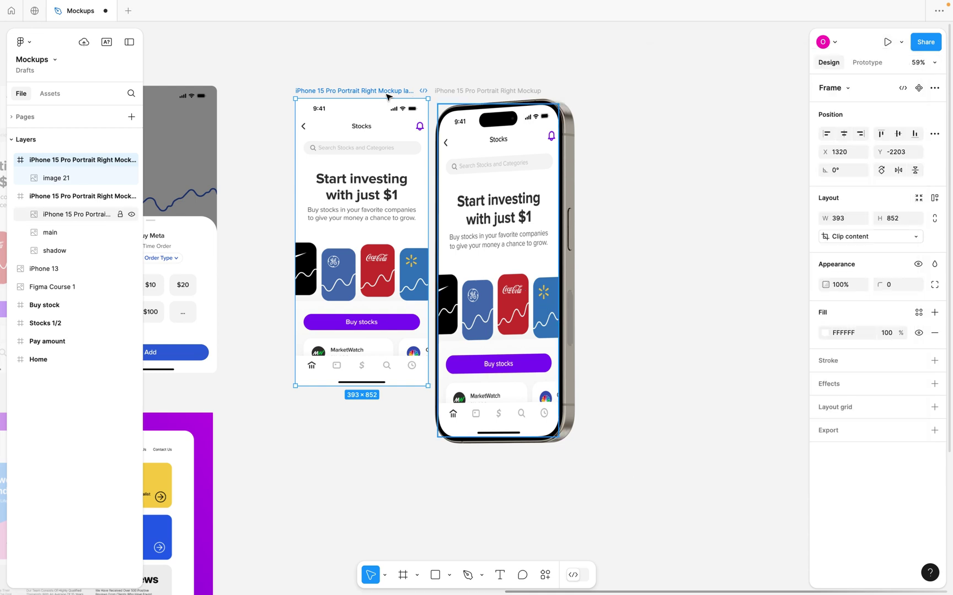
{"action": "left_click_drag", "start_coordinate": [390, 94], "coordinate": [354, 107]}
{"action": "key", "text": "Delete"}
Move the rendered iPhone 15 Pro mockup across the canvas to the outer side of the dark iPhone 13 mockup.
{"action": "scroll", "coordinate": [364, 109], "scroll_direction": "down", "scroll_amount": 3}
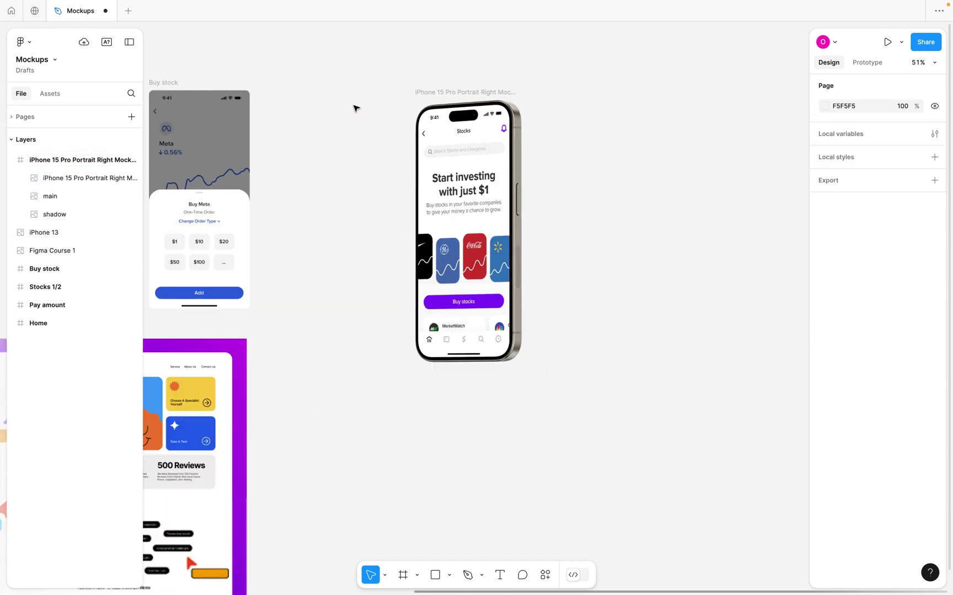
{"action": "scroll", "coordinate": [386, 111], "scroll_direction": "left", "scroll_amount": 3}
{"action": "left_click", "coordinate": [566, 90]}
{"action": "left_click_drag", "start_coordinate": [563, 90], "coordinate": [574, 100]}
{"action": "scroll", "coordinate": [573, 99], "scroll_direction": "down", "scroll_amount": 4}
{"action": "scroll", "coordinate": [574, 100], "scroll_direction": "left", "scroll_amount": 5}
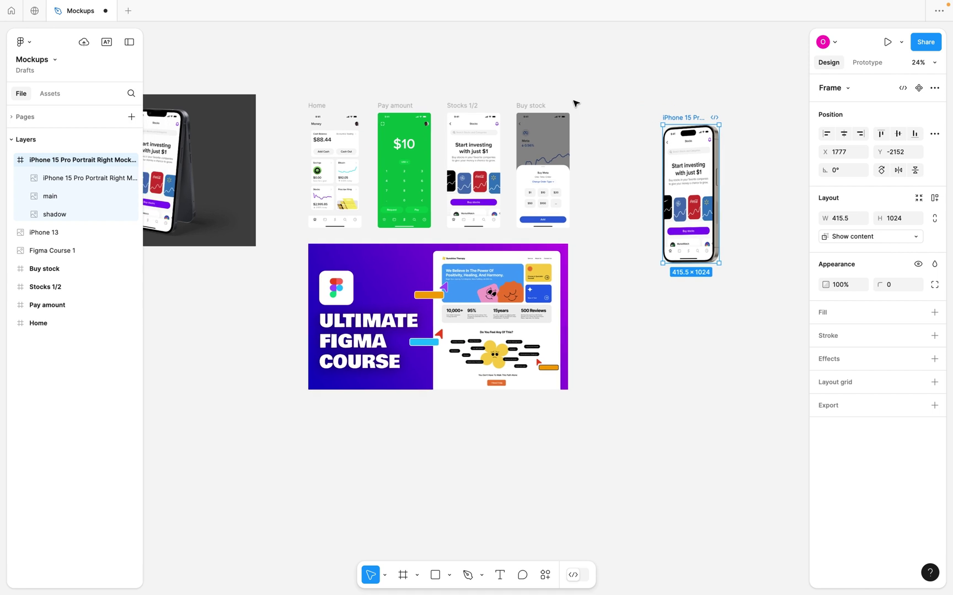
{"action": "scroll", "coordinate": [574, 102], "scroll_direction": "left", "scroll_amount": 6}
{"action": "scroll", "coordinate": [684, 104], "scroll_direction": "down", "scroll_amount": 2}
{"action": "left_click_drag", "start_coordinate": [770, 124], "coordinate": [289, 112]}
{"action": "scroll", "coordinate": [290, 110], "scroll_direction": "up", "scroll_amount": 5}
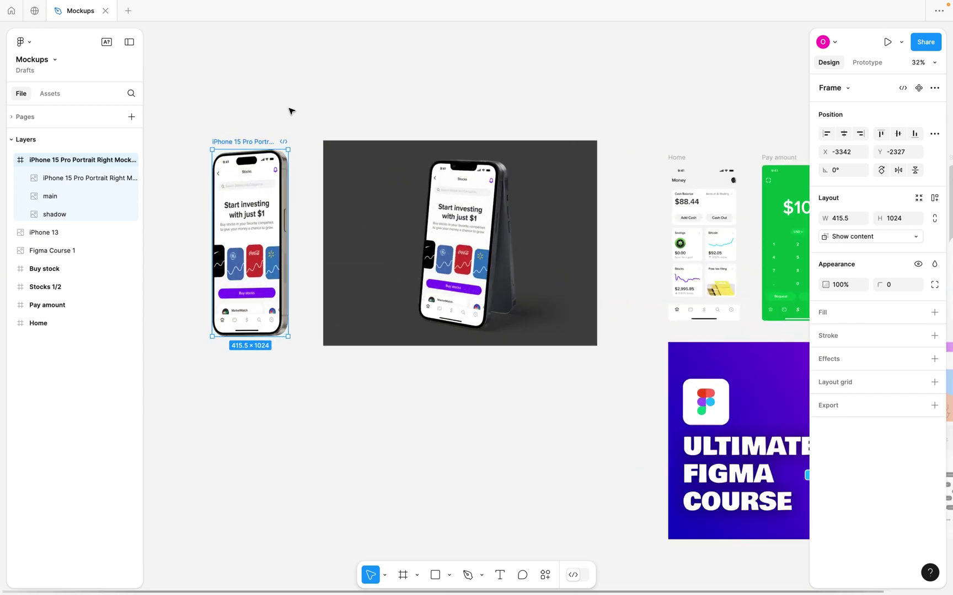
Select the iPhone 15 Pro and iPhone 13 mockups together and move them farther away from the app screens.
{"action": "scroll", "coordinate": [290, 110], "scroll_direction": "down", "scroll_amount": 1}
{"action": "scroll", "coordinate": [291, 111], "scroll_direction": "down", "scroll_amount": 2}
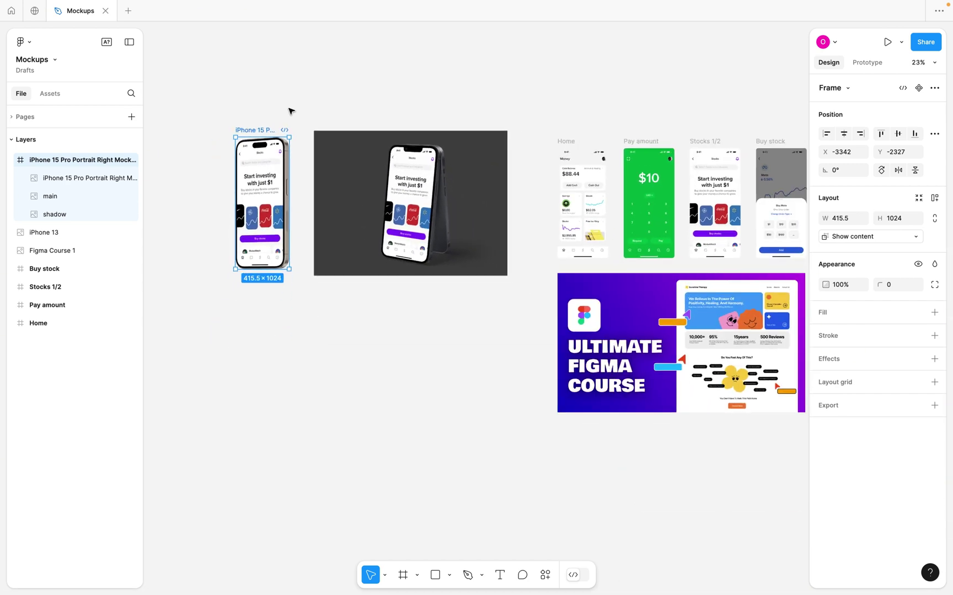
{"action": "left_click", "coordinate": [229, 117]}
{"action": "left_click_drag", "start_coordinate": [219, 115], "coordinate": [555, 331]}
{"action": "scroll", "coordinate": [555, 331], "scroll_direction": "down", "scroll_amount": 3}
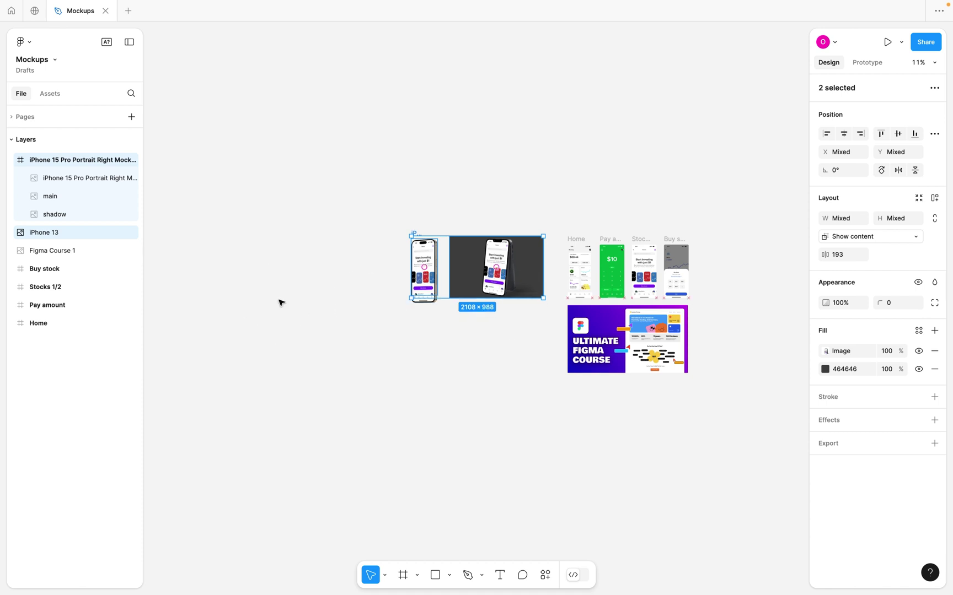
{"action": "left_click_drag", "start_coordinate": [471, 286], "coordinate": [175, 286]}
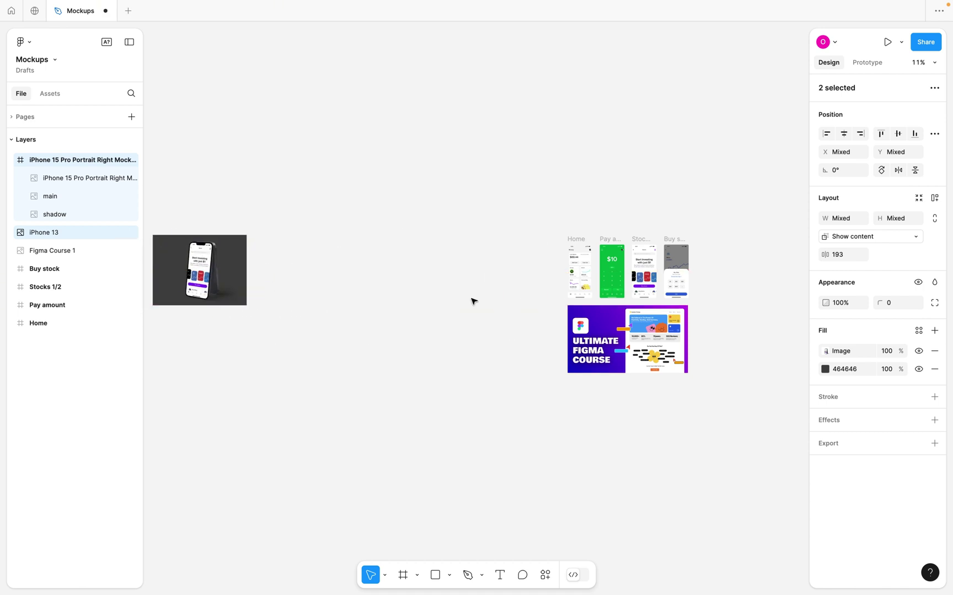
{"action": "scroll", "coordinate": [471, 300], "scroll_direction": "up", "scroll_amount": 3}
{"action": "scroll", "coordinate": [520, 302], "scroll_direction": "up", "scroll_amount": 2}
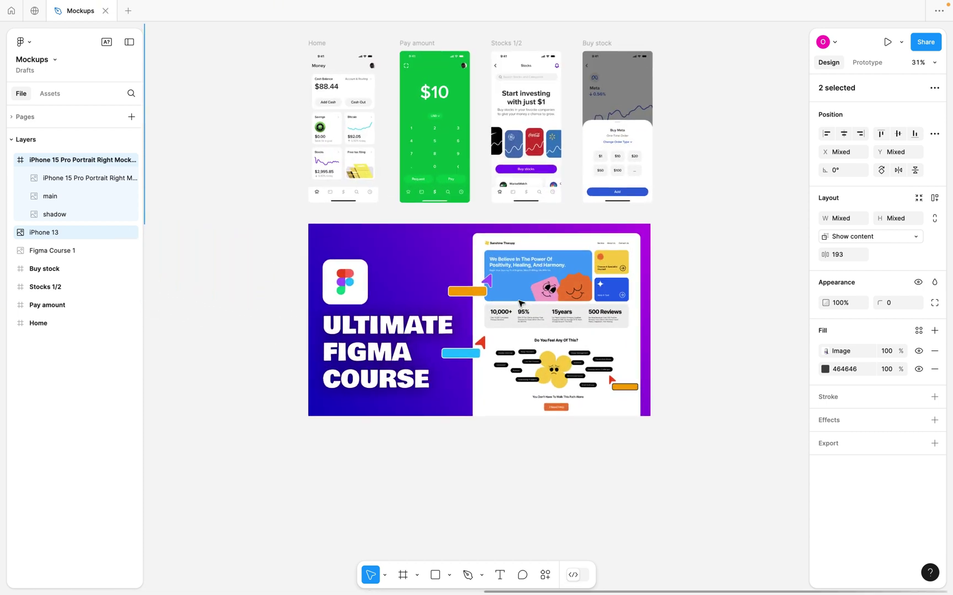
{"action": "left_click", "coordinate": [521, 303]}
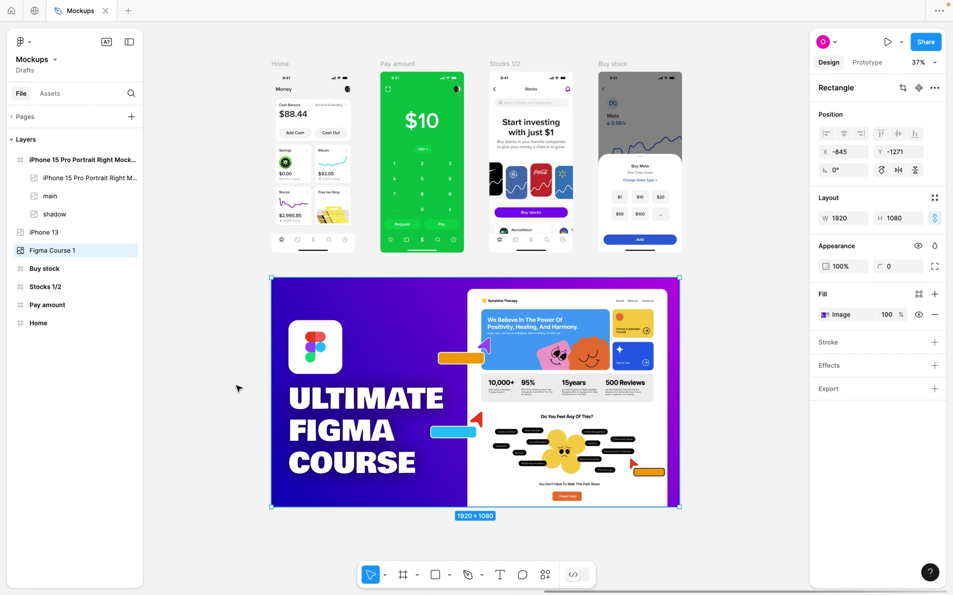
{"action": "scroll", "coordinate": [238, 389], "scroll_direction": "down", "scroll_amount": 2}
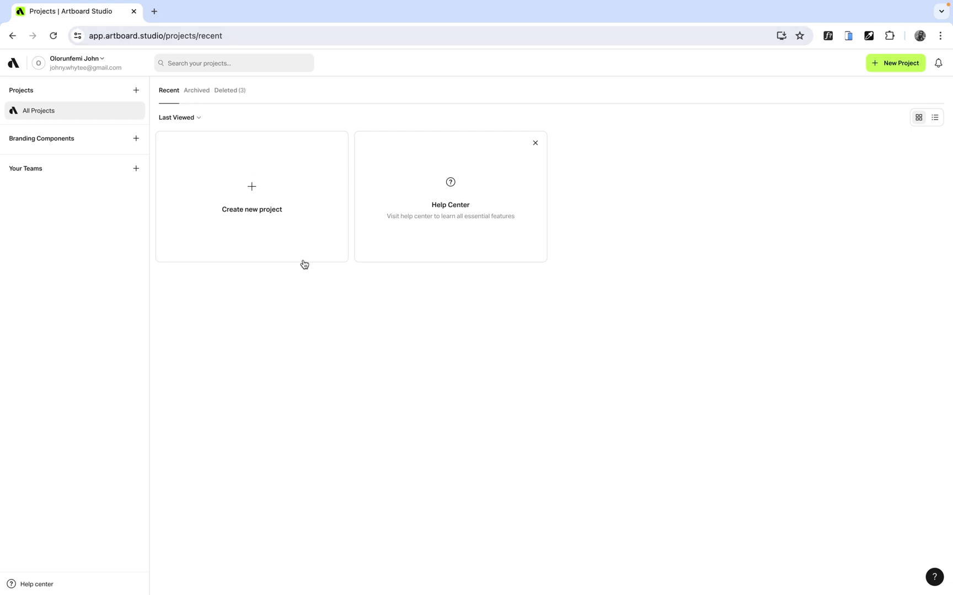
Create a new project in Artboard Studio, search its templates for "free" and load the Free Mockups template with three iPhones.
{"action": "left_click", "coordinate": [253, 187]}
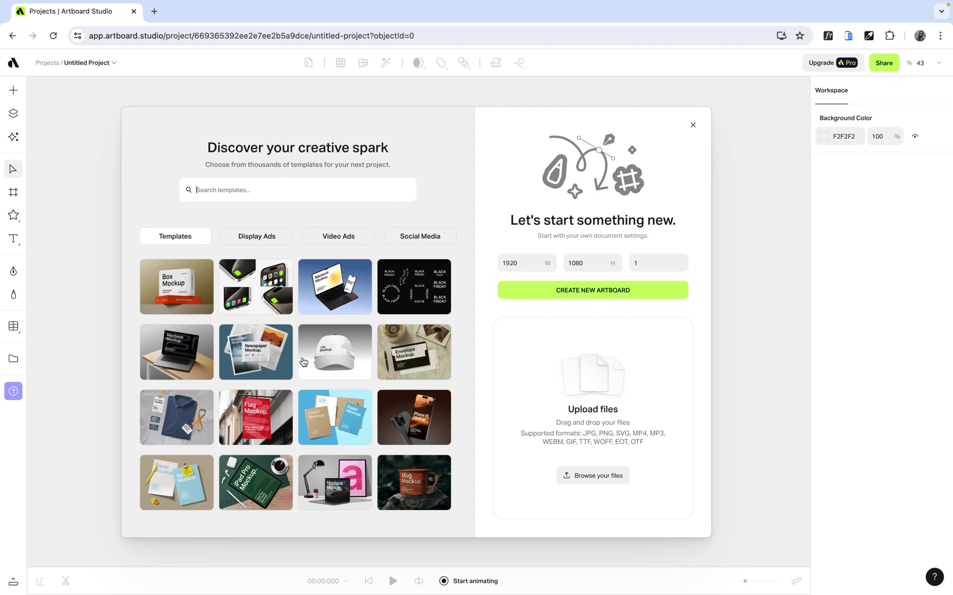
{"action": "type", "text": "free"}
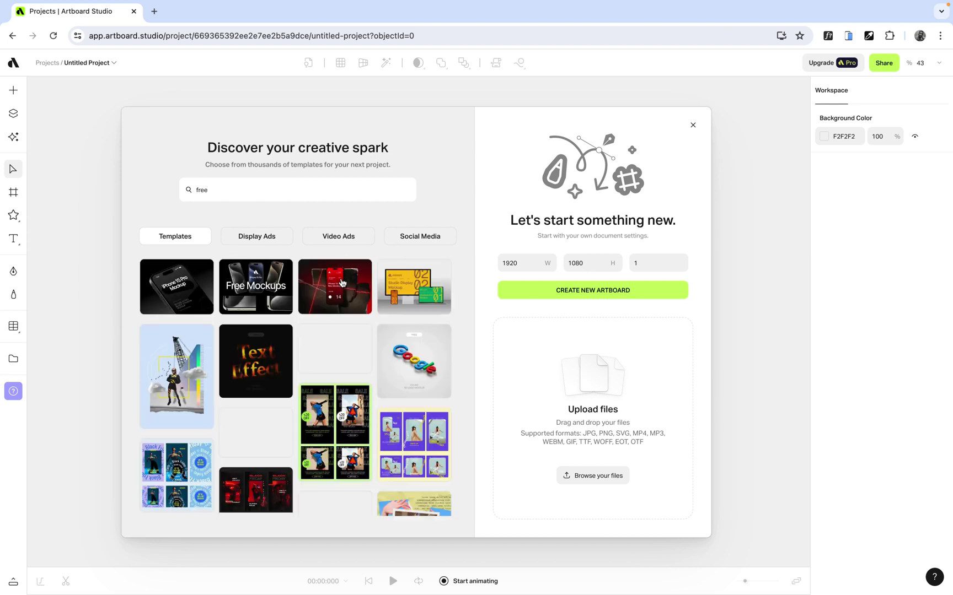
{"action": "left_click", "coordinate": [263, 297]}
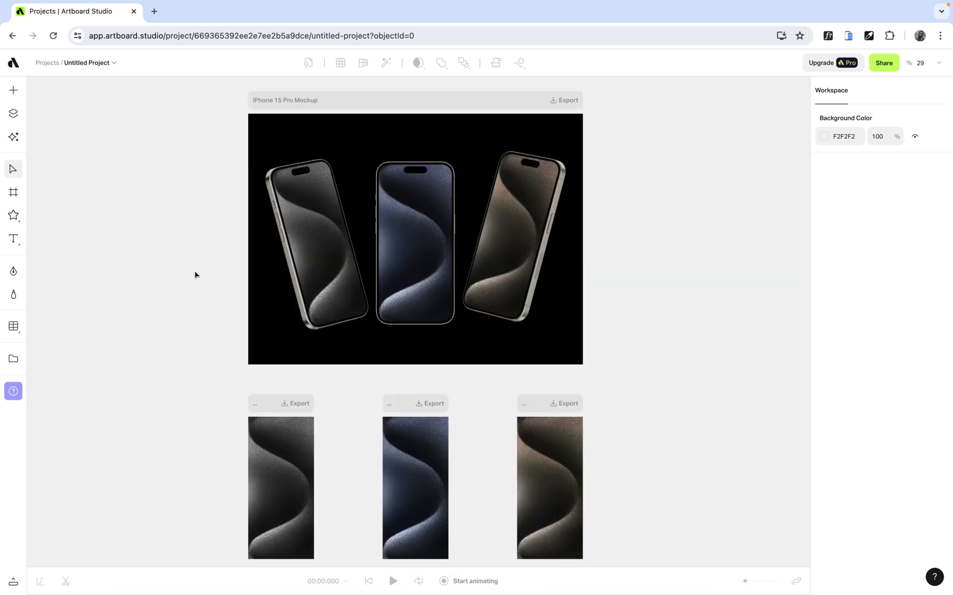
Replace the image layer of the iPhone 15 Pro Right artboard with the uploaded file Stock details.png.
{"action": "left_click", "coordinate": [284, 409]}
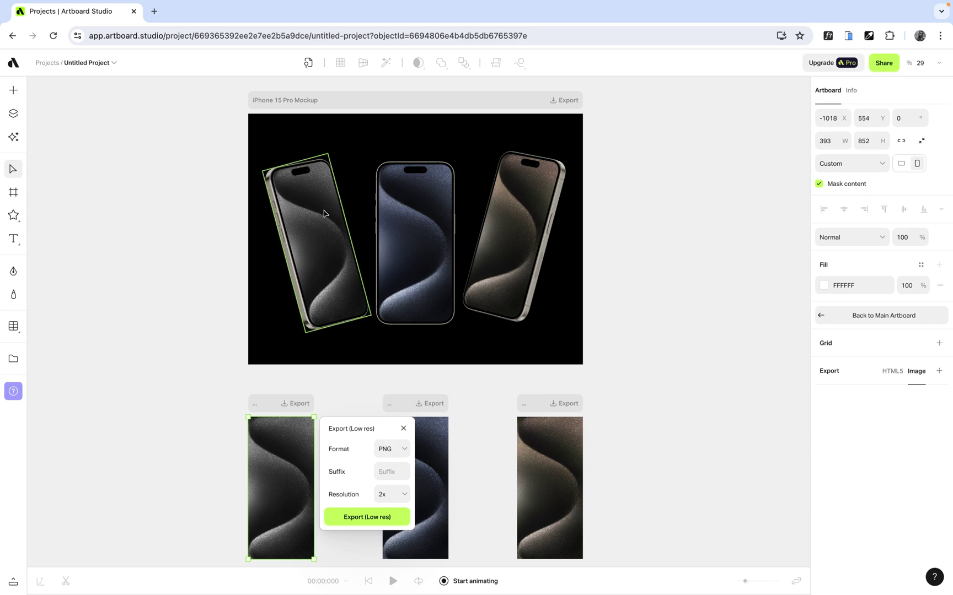
{"action": "left_click", "coordinate": [422, 401]}
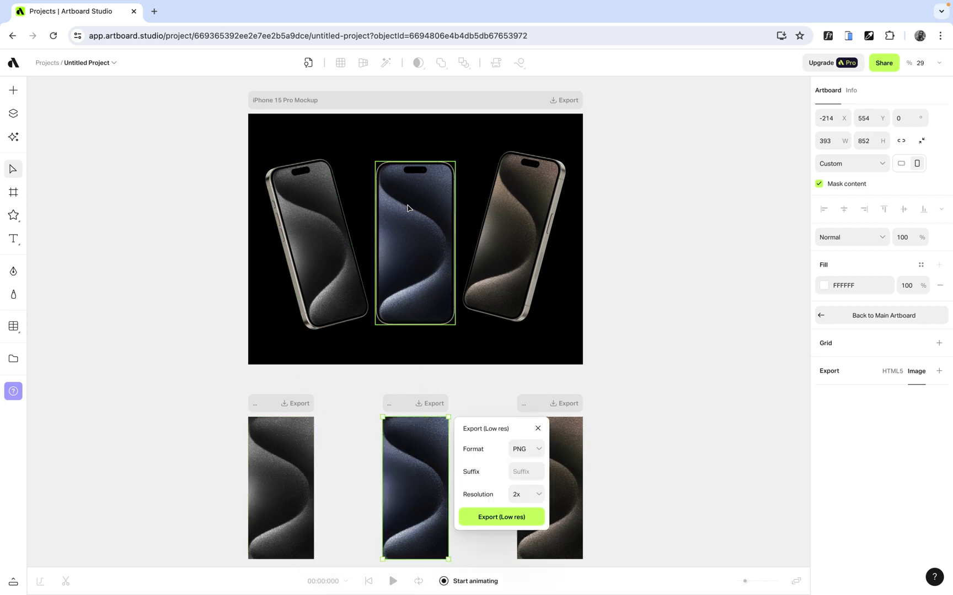
{"action": "left_click", "coordinate": [271, 407]}
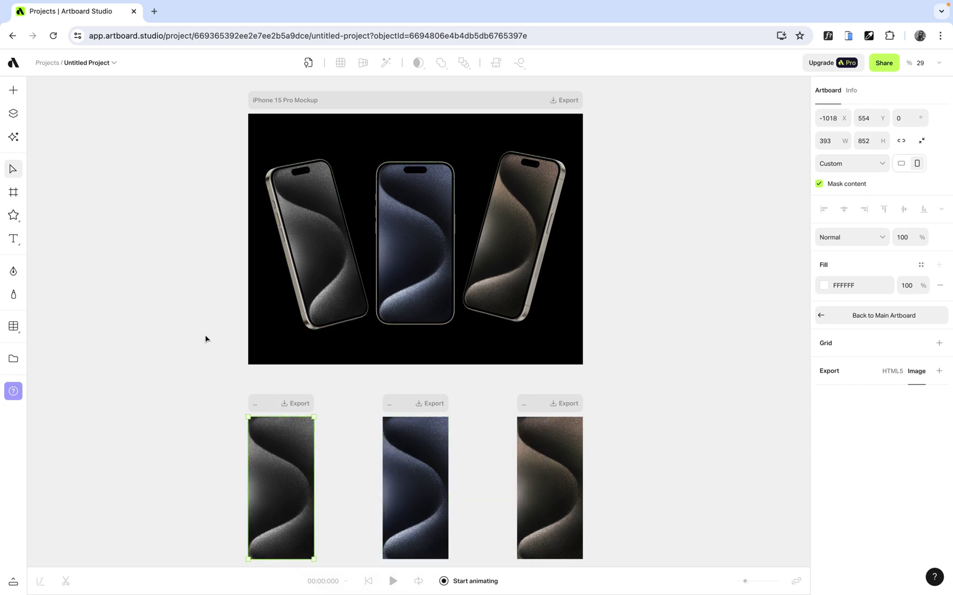
{"action": "left_click", "coordinate": [14, 114]}
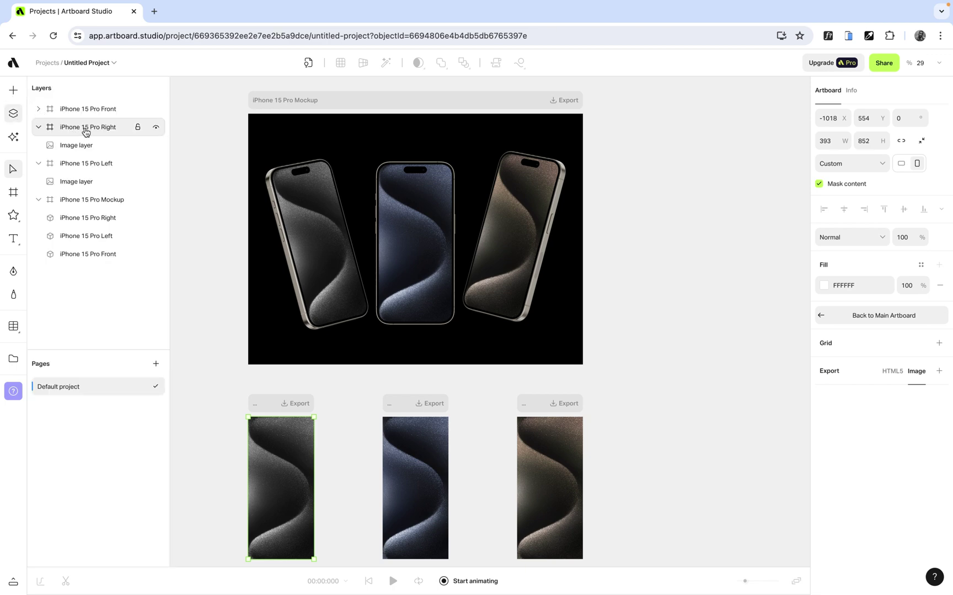
{"action": "left_click", "coordinate": [82, 148]}
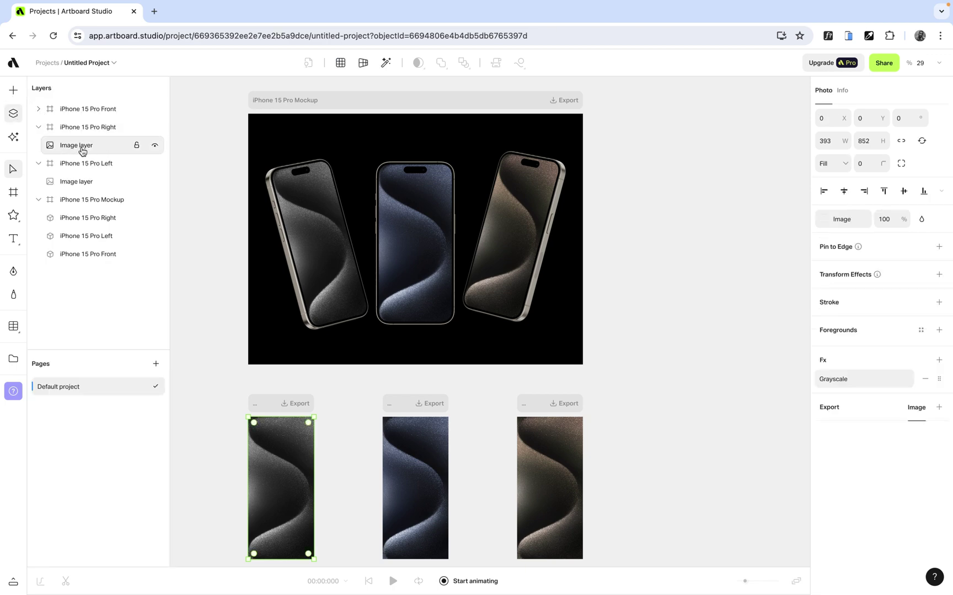
{"action": "left_click", "coordinate": [825, 219]}
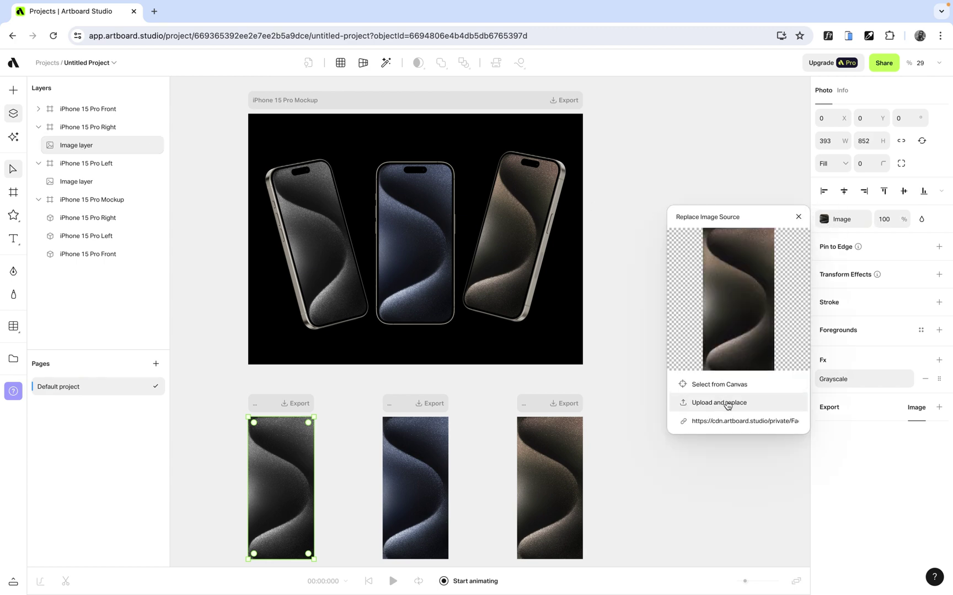
{"action": "left_click", "coordinate": [744, 404]}
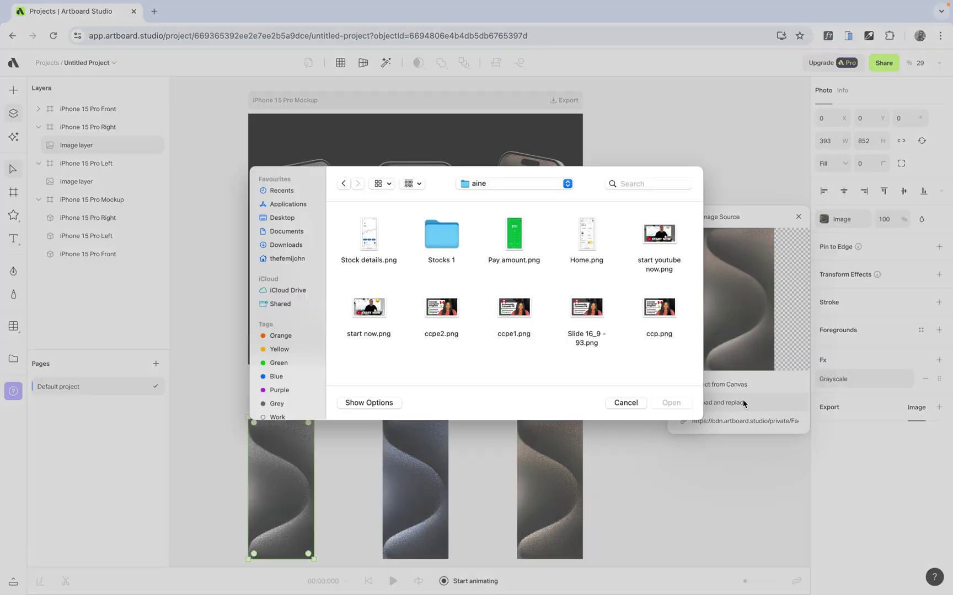
{"action": "left_click", "coordinate": [368, 248]}
{"action": "left_click", "coordinate": [670, 407]}
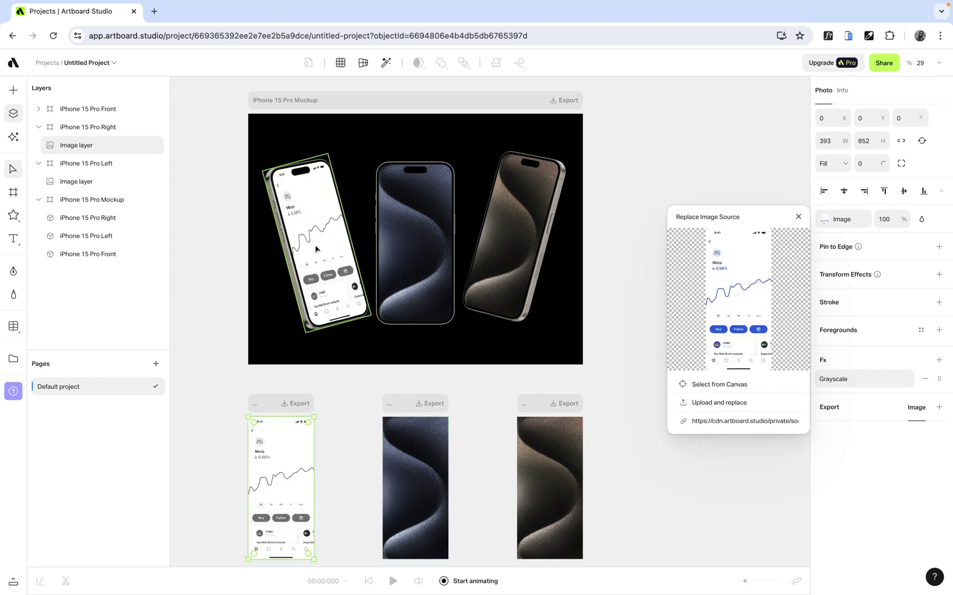
Replace the image layer of the iPhone 15 Pro Front artboard with the uploaded file Pay amount.png.
{"action": "left_click", "coordinate": [411, 409]}
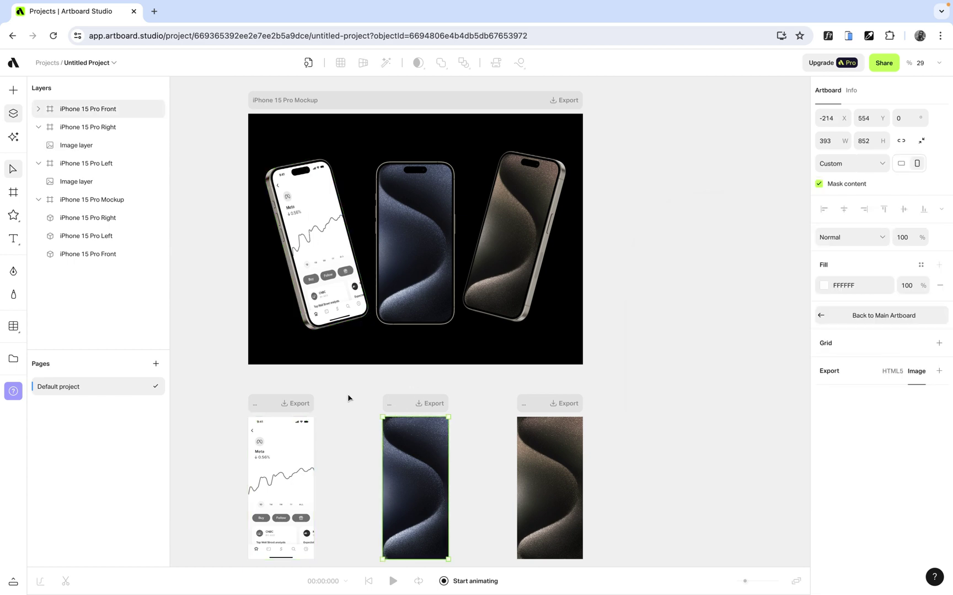
{"action": "left_click", "coordinate": [38, 108]}
{"action": "left_click", "coordinate": [62, 127]}
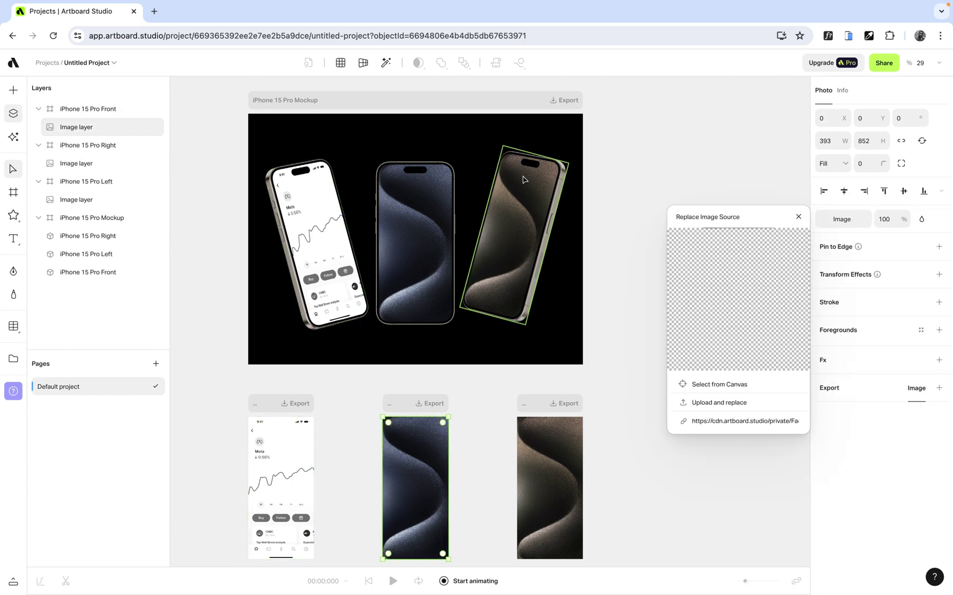
{"action": "left_click", "coordinate": [693, 402]}
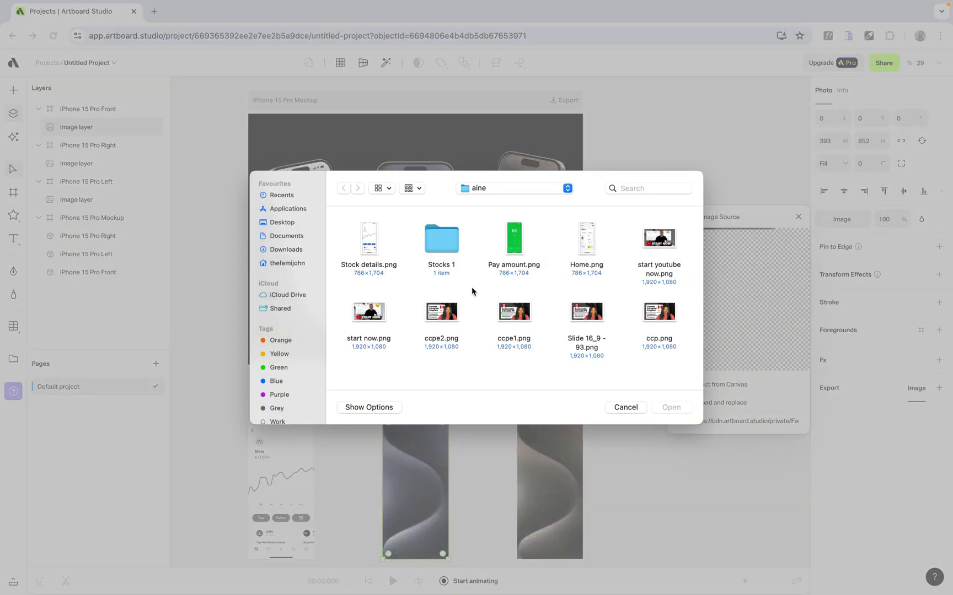
{"action": "left_click", "coordinate": [521, 274]}
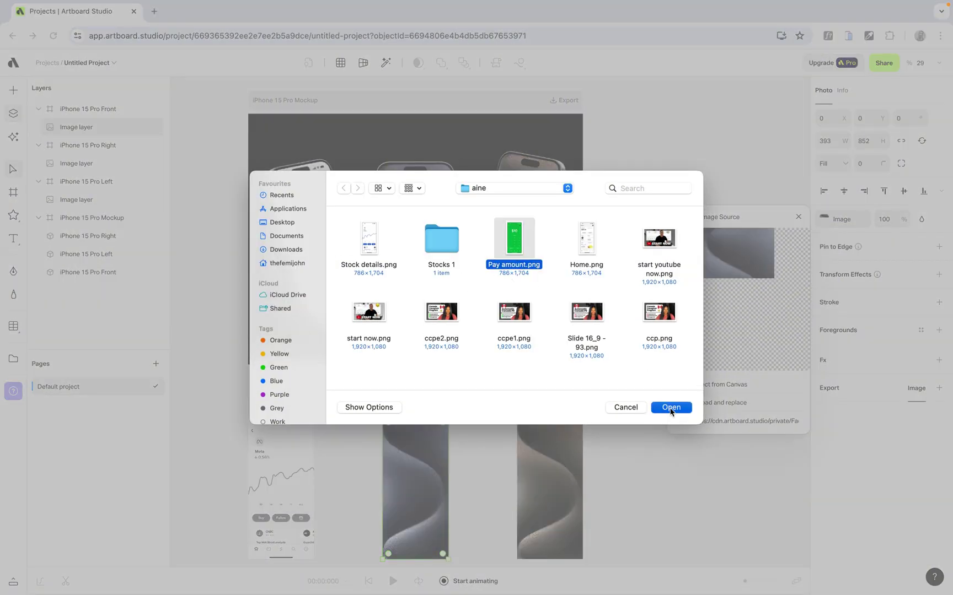
{"action": "left_click", "coordinate": [671, 408]}
Replace the image layer of the iPhone 15 Pro Left artboard with the uploaded file Home.png.
{"action": "left_click", "coordinate": [549, 433]}
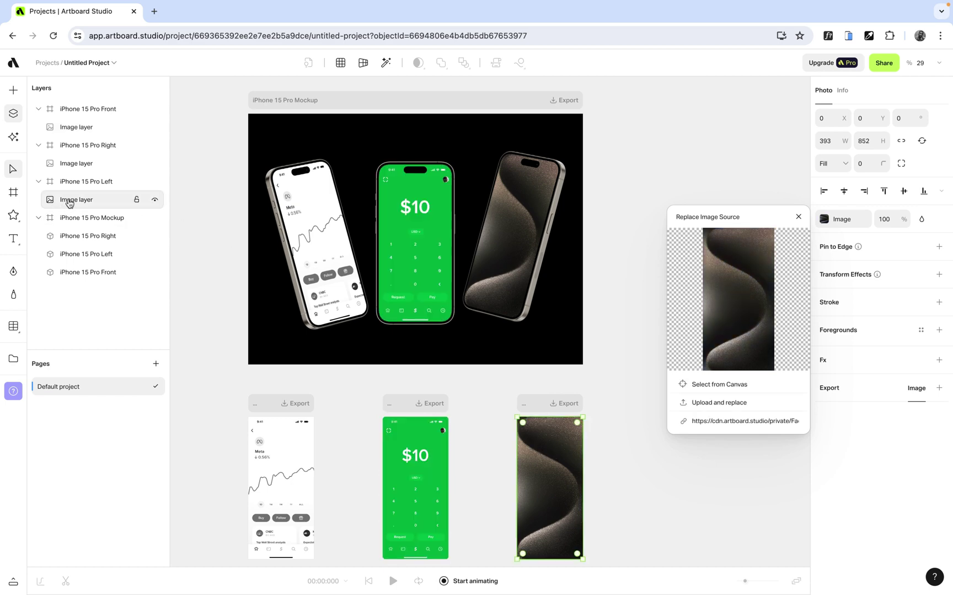
{"action": "left_click", "coordinate": [711, 402]}
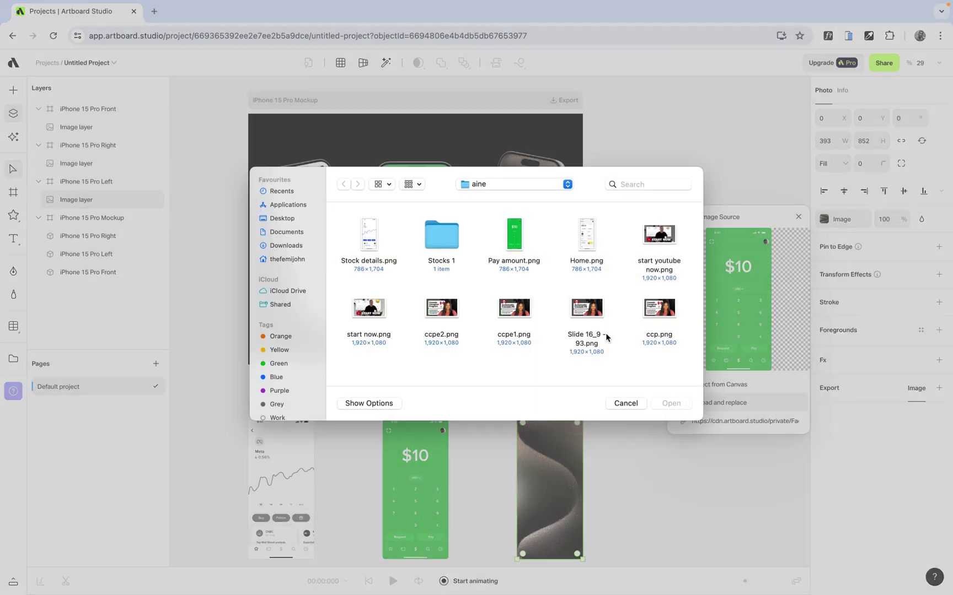
{"action": "left_click", "coordinate": [585, 243]}
{"action": "left_click", "coordinate": [668, 408]}
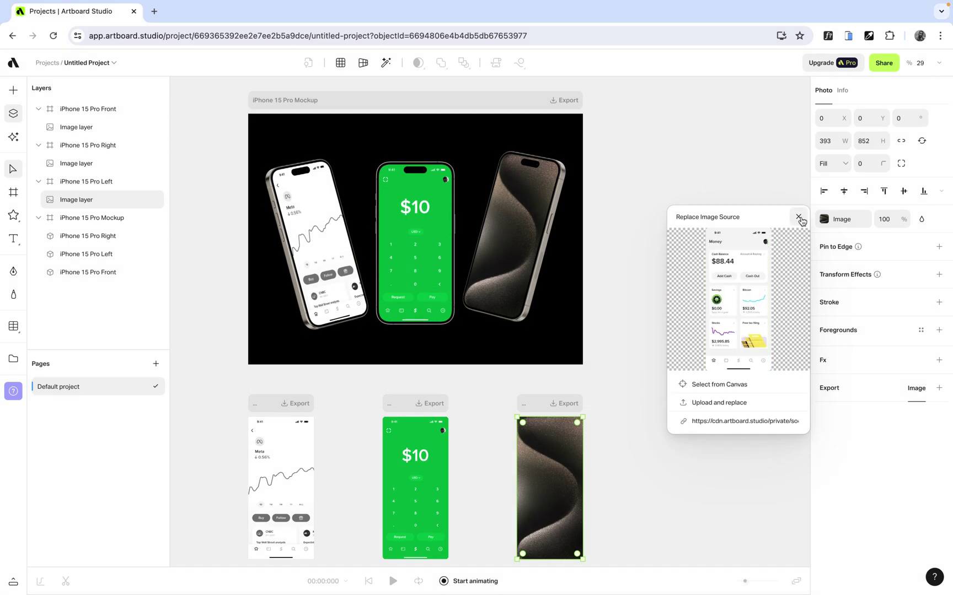
{"action": "left_click", "coordinate": [799, 218]}
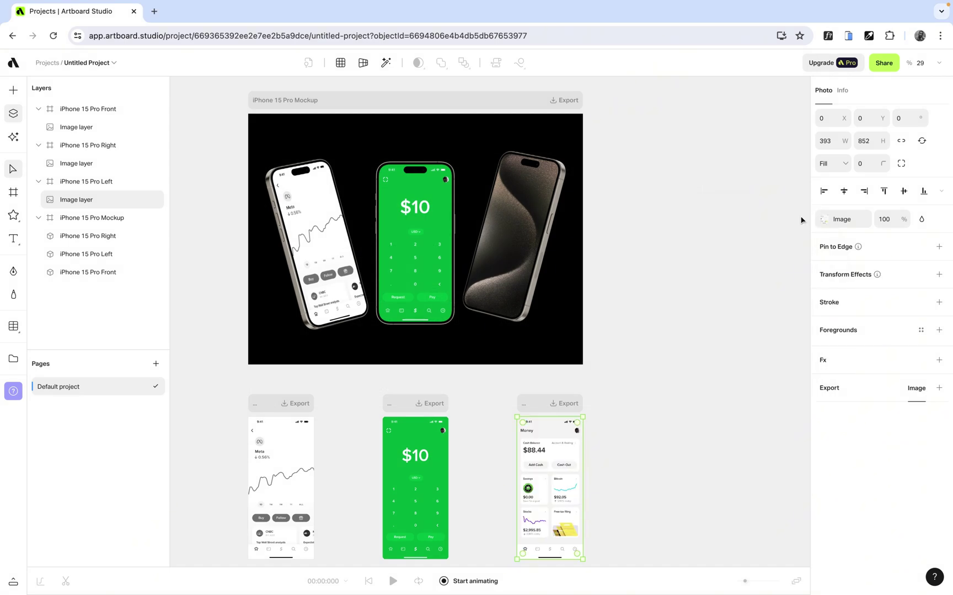
Export the iPhone 15 Pro Mockup artboard as a low-res PNG at 2x and save it in the Mockups folder.
{"action": "left_click", "coordinate": [576, 187]}
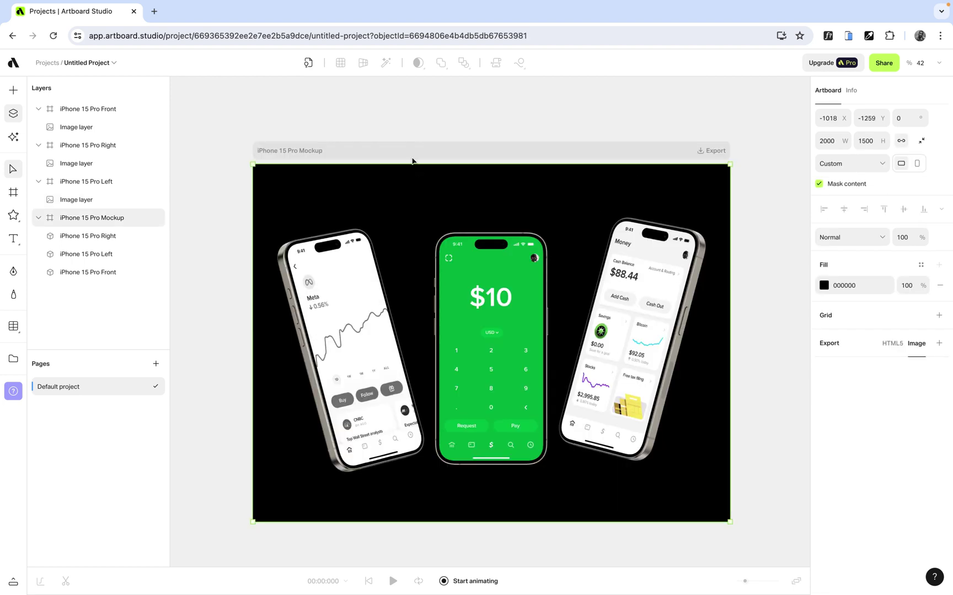
{"action": "left_click", "coordinate": [713, 152]}
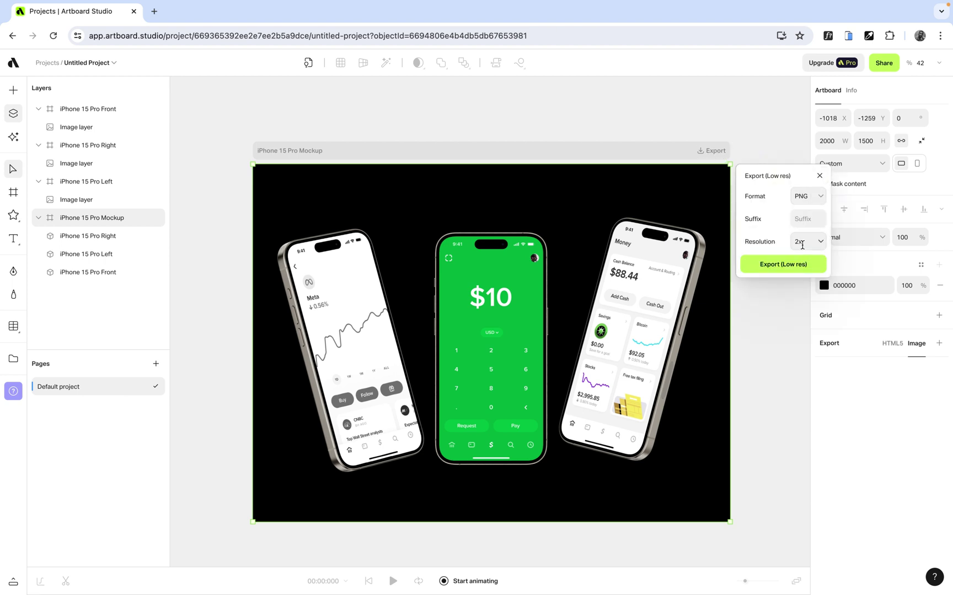
{"action": "left_click", "coordinate": [787, 268]}
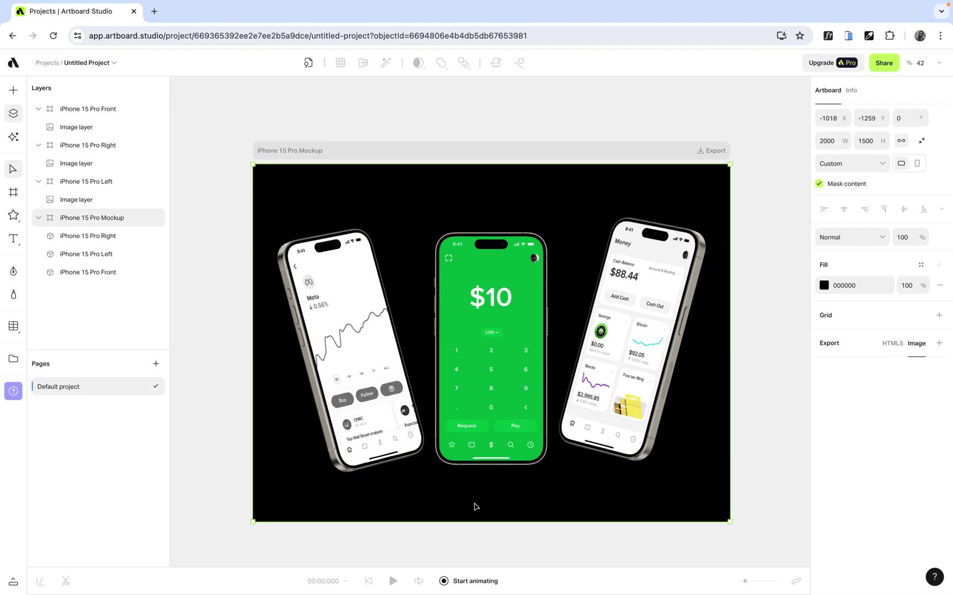
{"action": "left_click", "coordinate": [477, 506]}
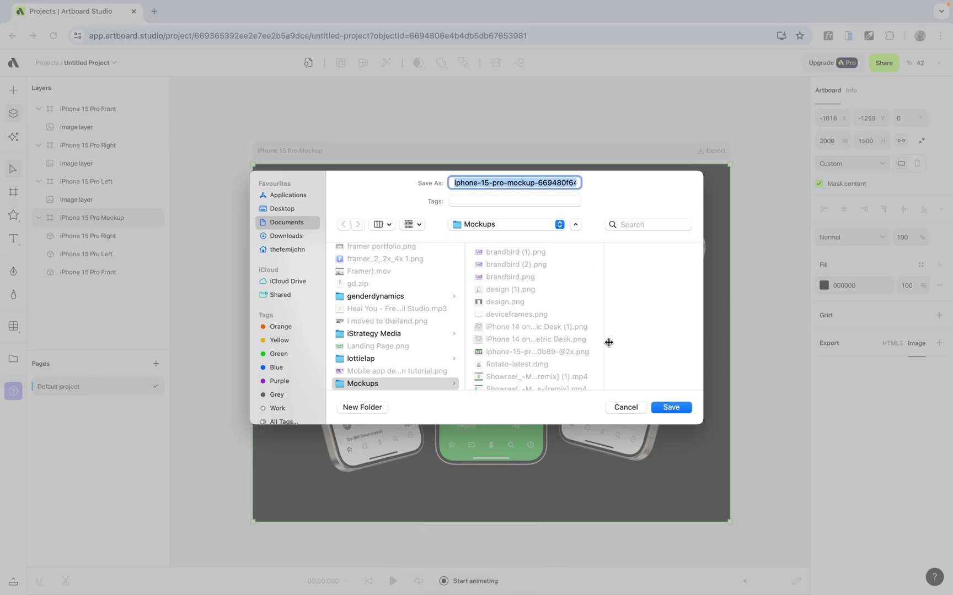
{"action": "left_click", "coordinate": [670, 407]}
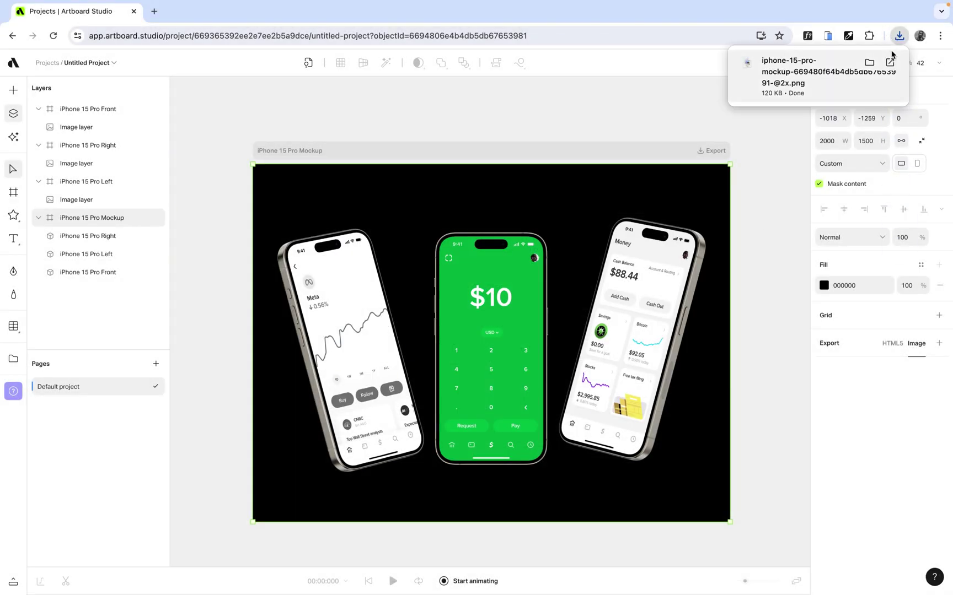
{"action": "left_click", "coordinate": [694, 101]}
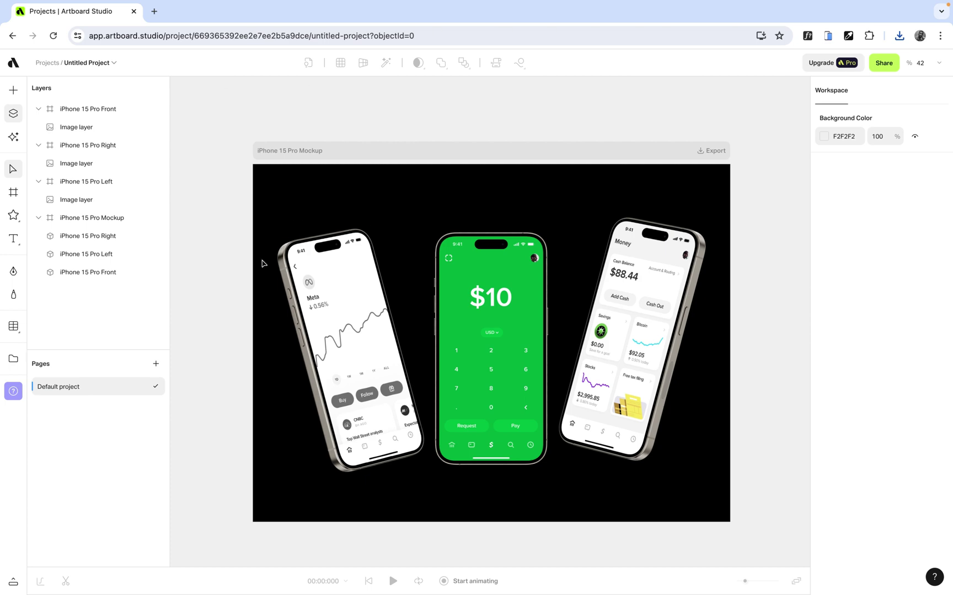
Switch to the Jitter website, browse its Devices templates and open the 3 Mobile Screens template.
{"action": "key", "text": "ctrl+Right"}
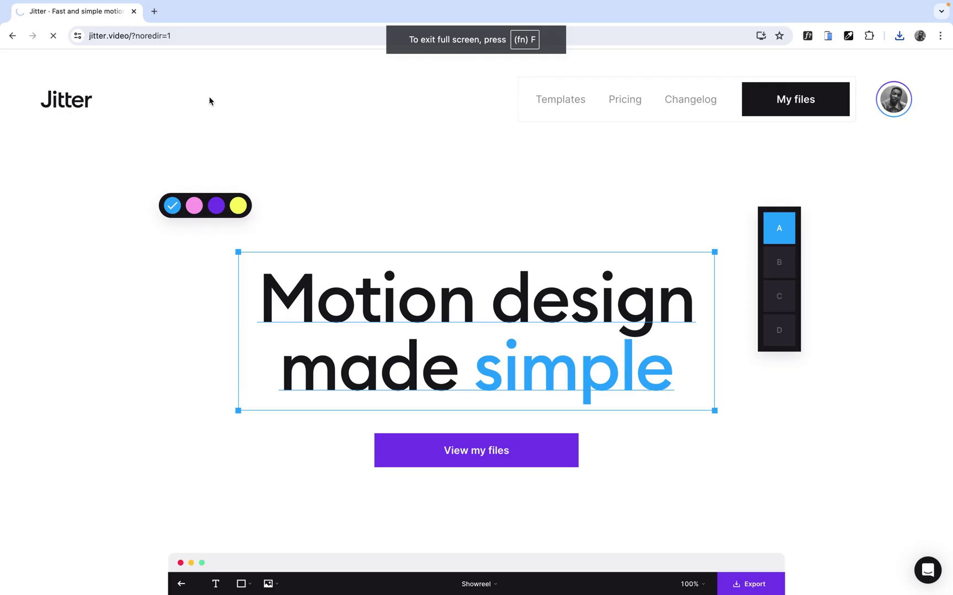
{"action": "key", "text": "super+r"}
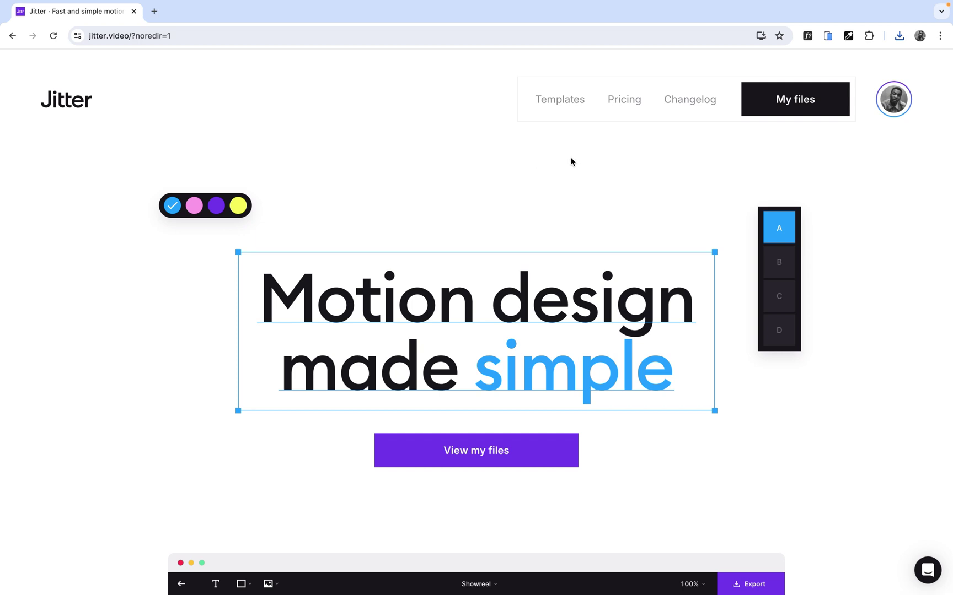
{"action": "left_click", "coordinate": [555, 101]}
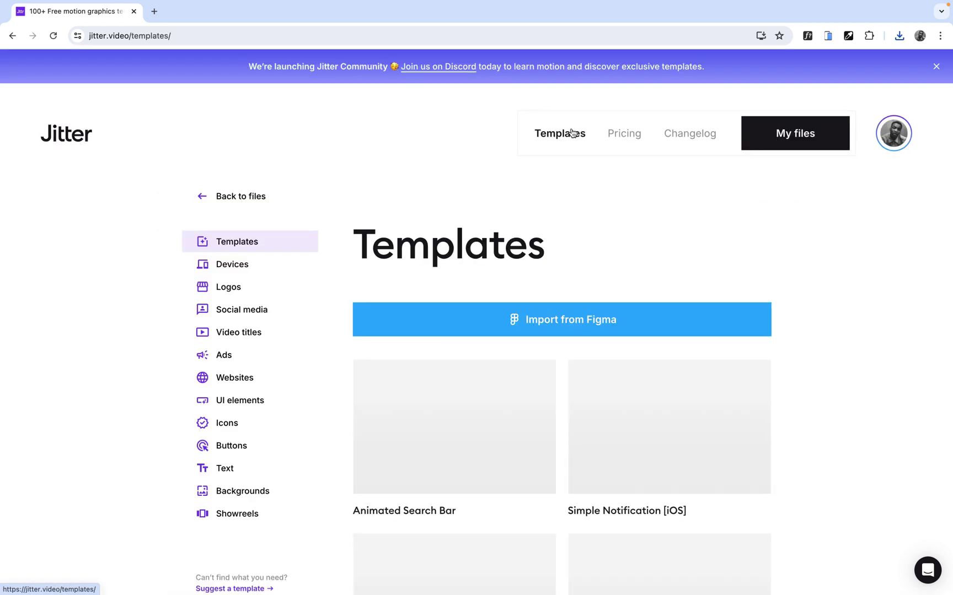
{"action": "left_click", "coordinate": [219, 265]}
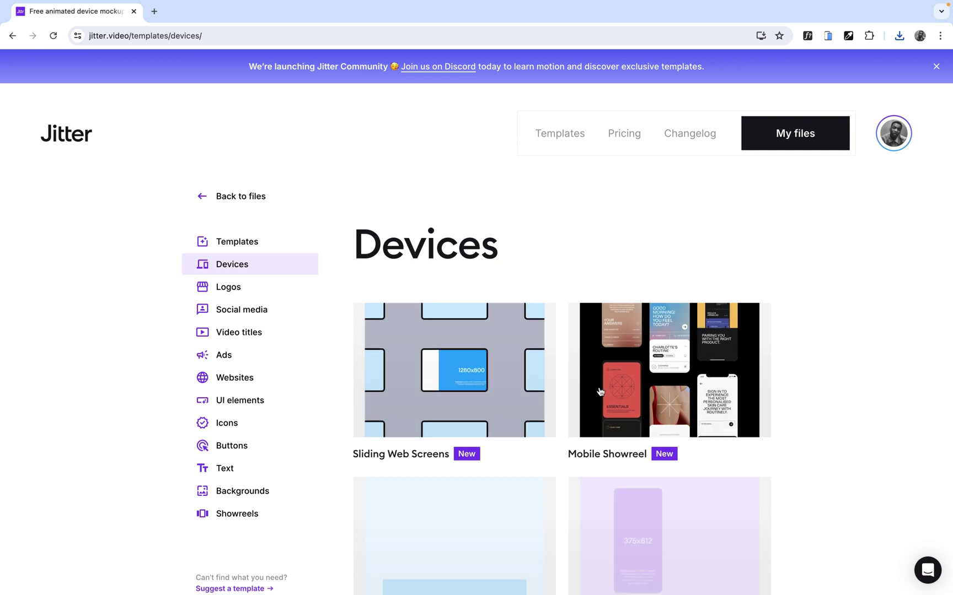
{"action": "scroll", "coordinate": [601, 392], "scroll_direction": "down", "scroll_amount": 1}
{"action": "scroll", "coordinate": [600, 392], "scroll_direction": "down", "scroll_amount": 3}
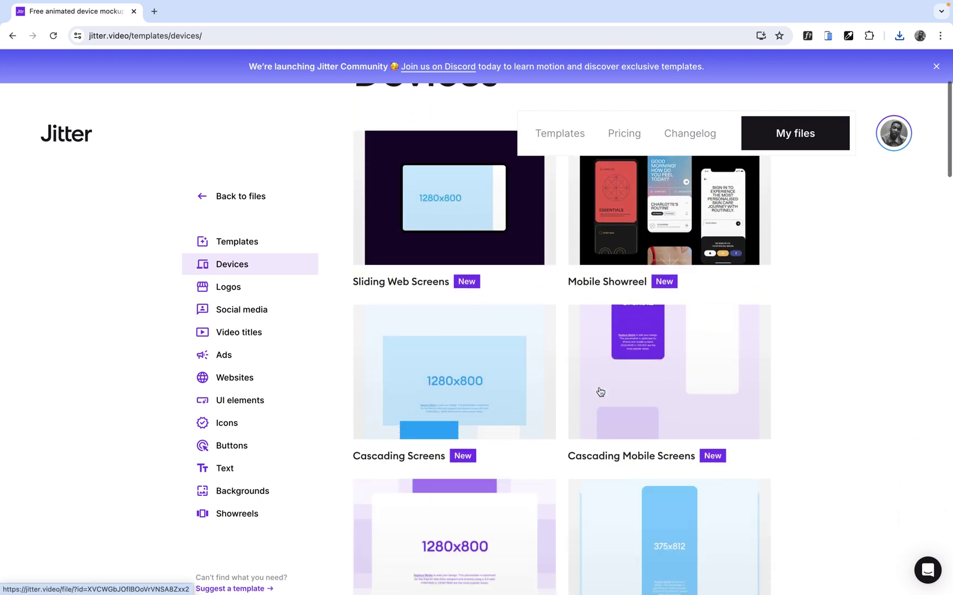
{"action": "scroll", "coordinate": [601, 392], "scroll_direction": "down", "scroll_amount": 4}
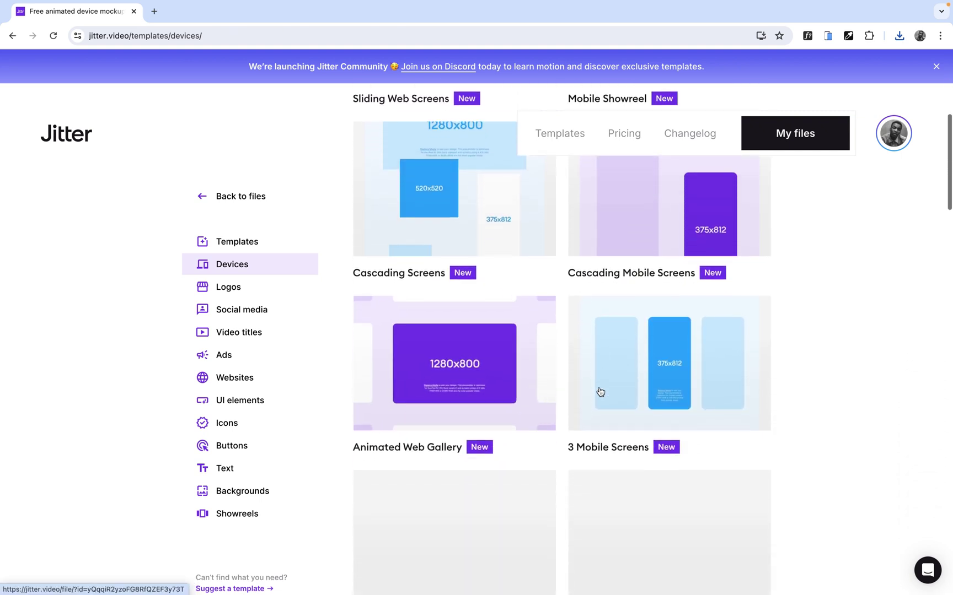
{"action": "scroll", "coordinate": [601, 375], "scroll_direction": "down", "scroll_amount": 1}
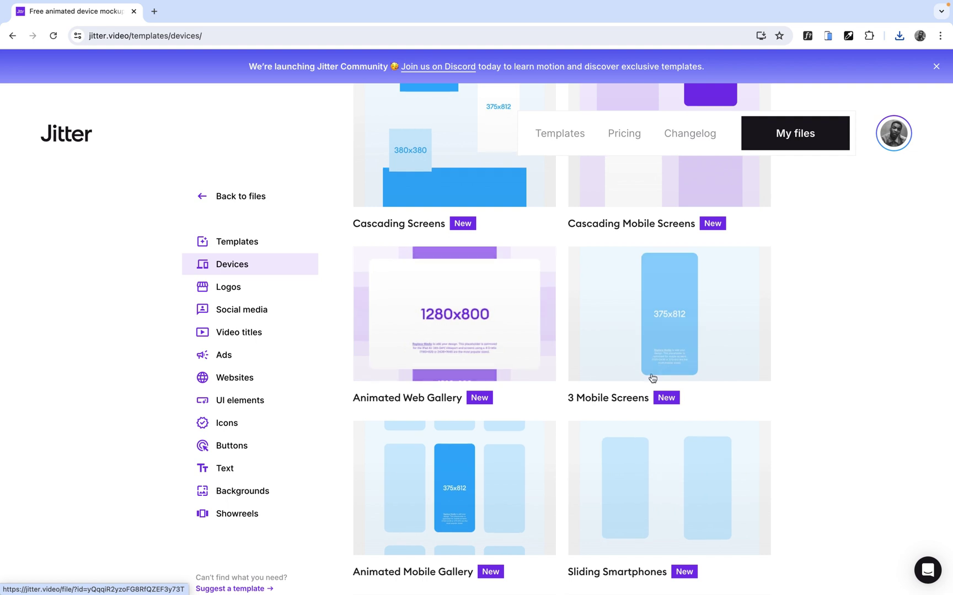
{"action": "left_click", "coordinate": [652, 354]}
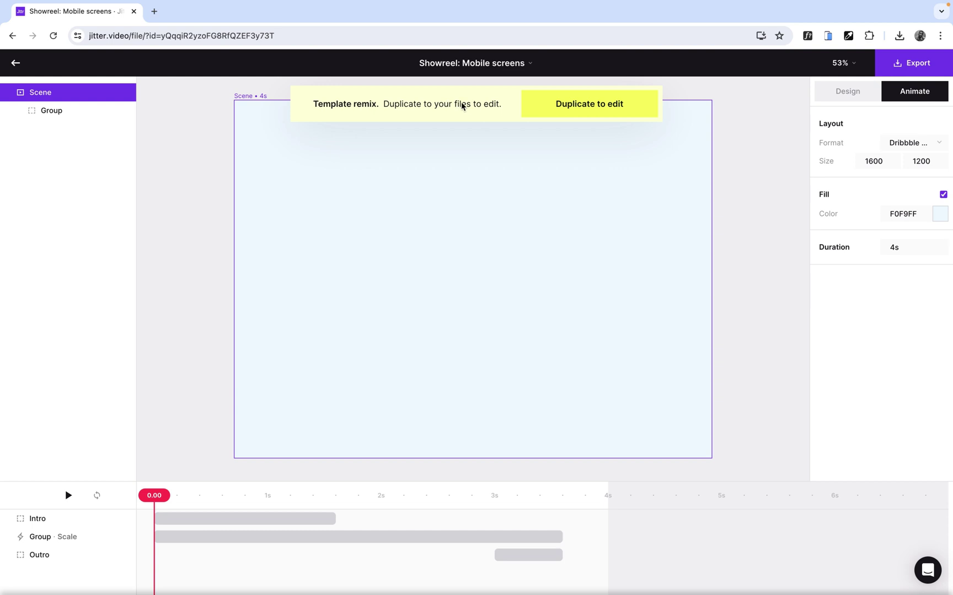
Duplicate the mobile screens template for editing and move its playhead to about 3.19 s.
{"action": "left_click", "coordinate": [532, 100]}
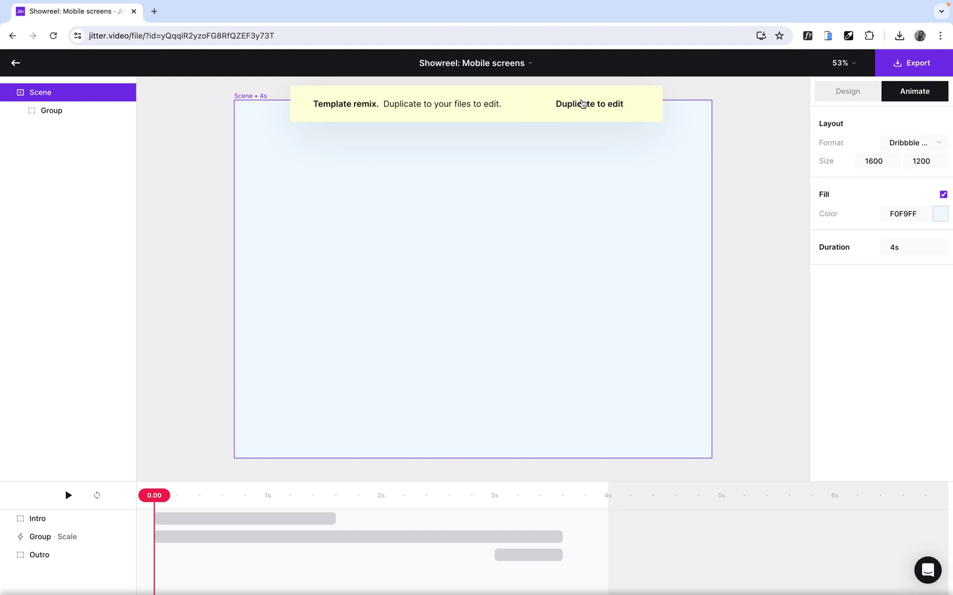
{"action": "left_click", "coordinate": [582, 104]}
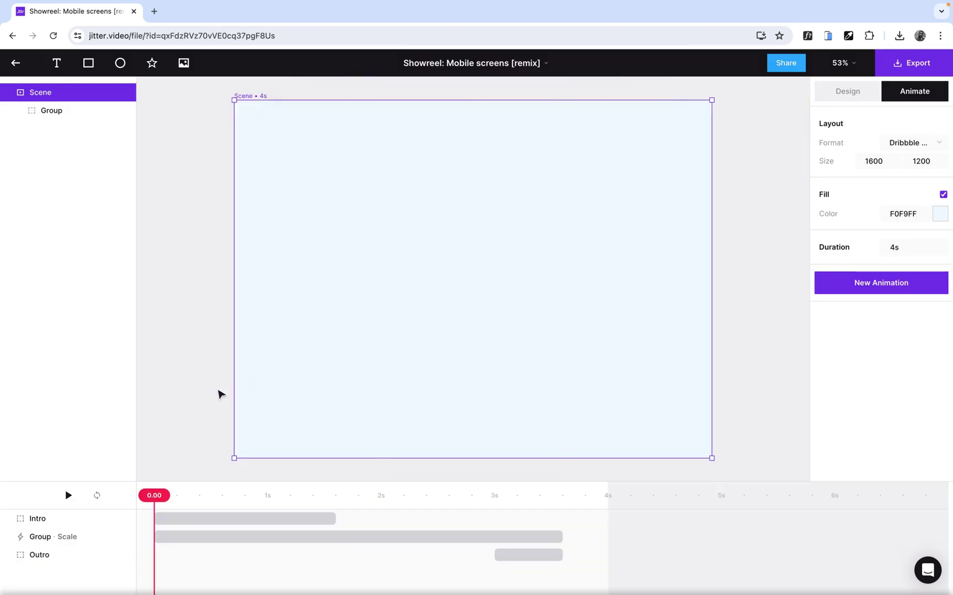
{"action": "left_click", "coordinate": [153, 495]}
{"action": "left_click_drag", "start_coordinate": [154, 496], "coordinate": [518, 484]}
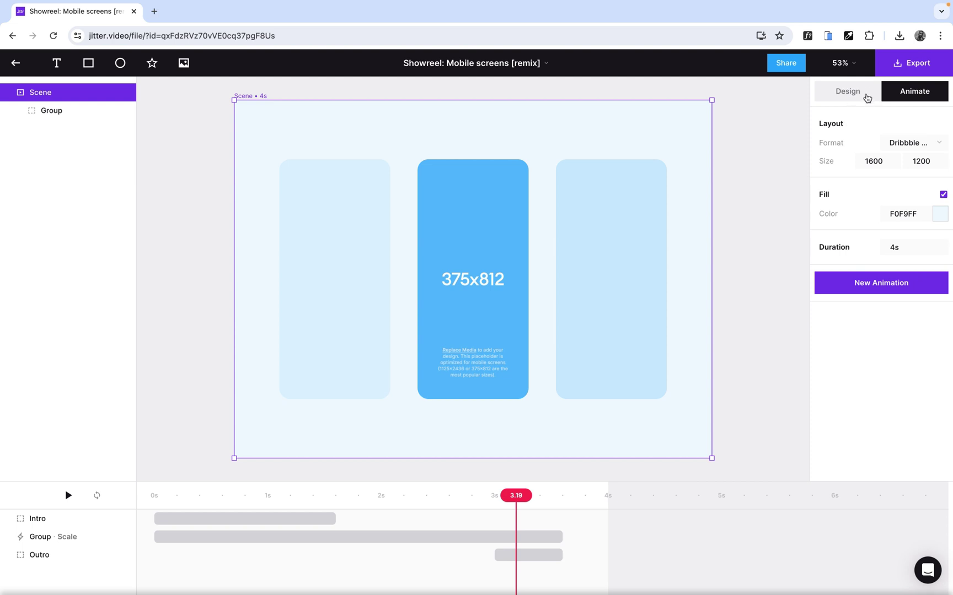
Replace the YOUR DESIGN media in Screen 01 with the file Stock details.png.
{"action": "left_click", "coordinate": [867, 93]}
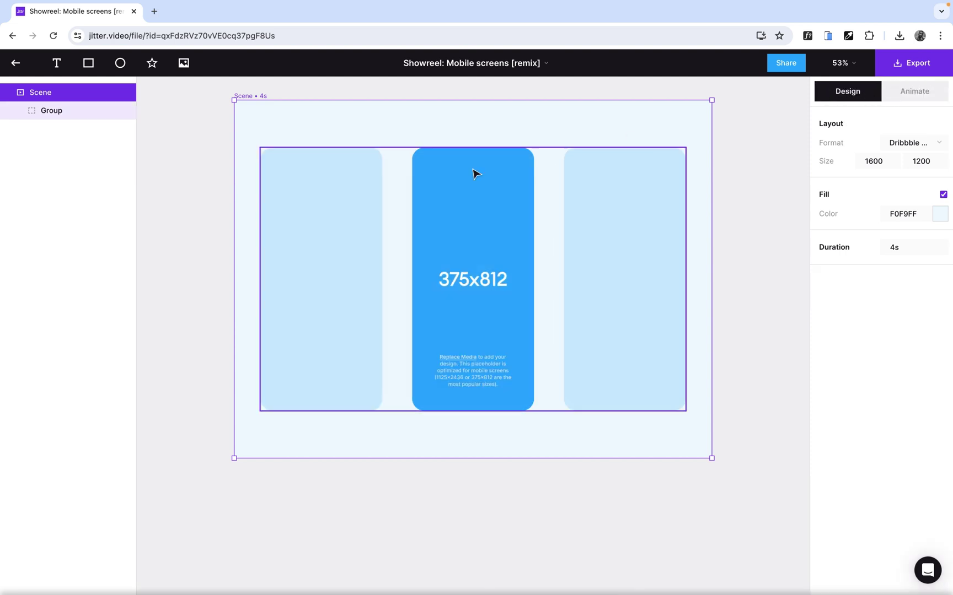
{"action": "double_click", "coordinate": [333, 243]}
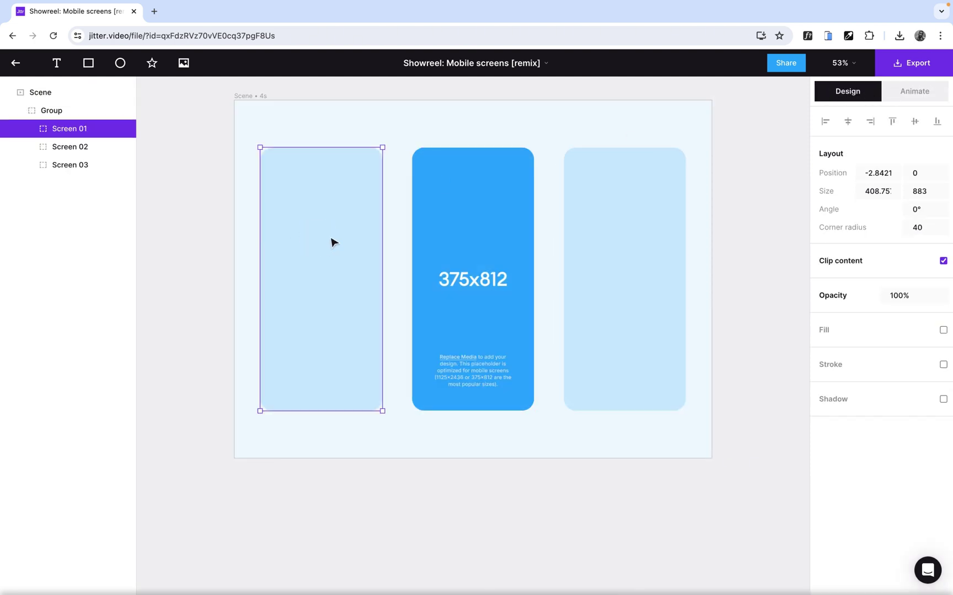
{"action": "left_click", "coordinate": [31, 130]}
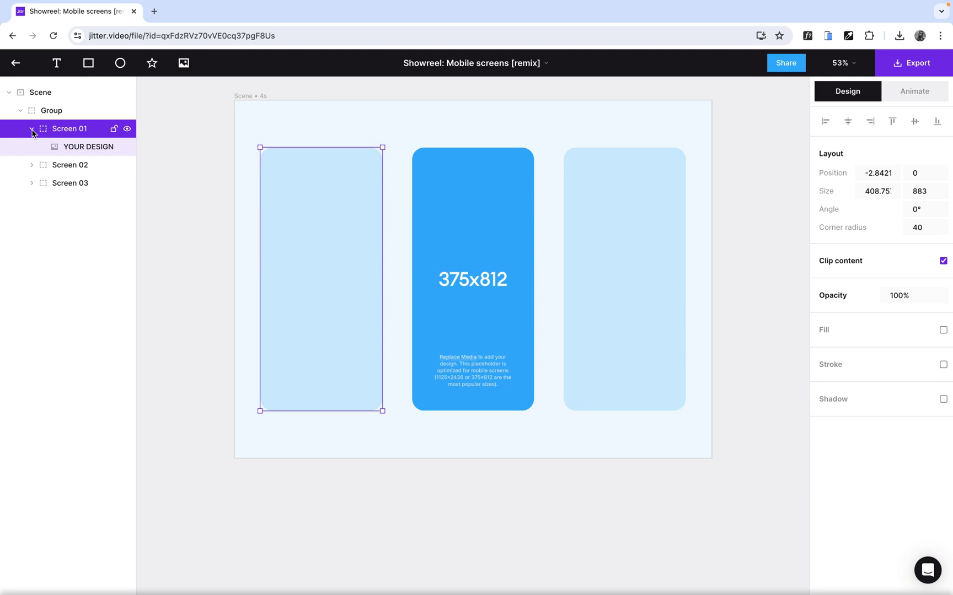
{"action": "left_click", "coordinate": [71, 147]}
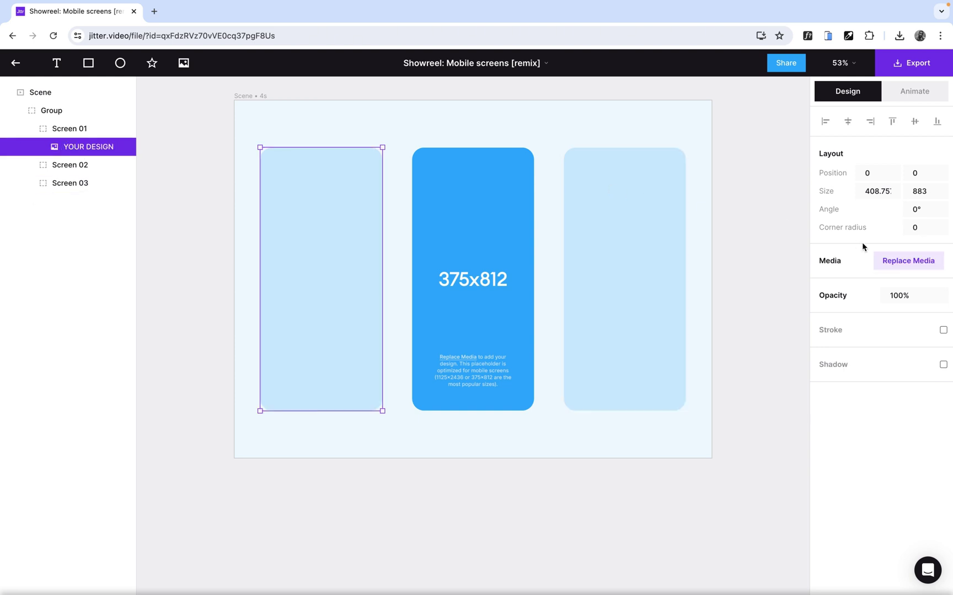
{"action": "left_click", "coordinate": [897, 263]}
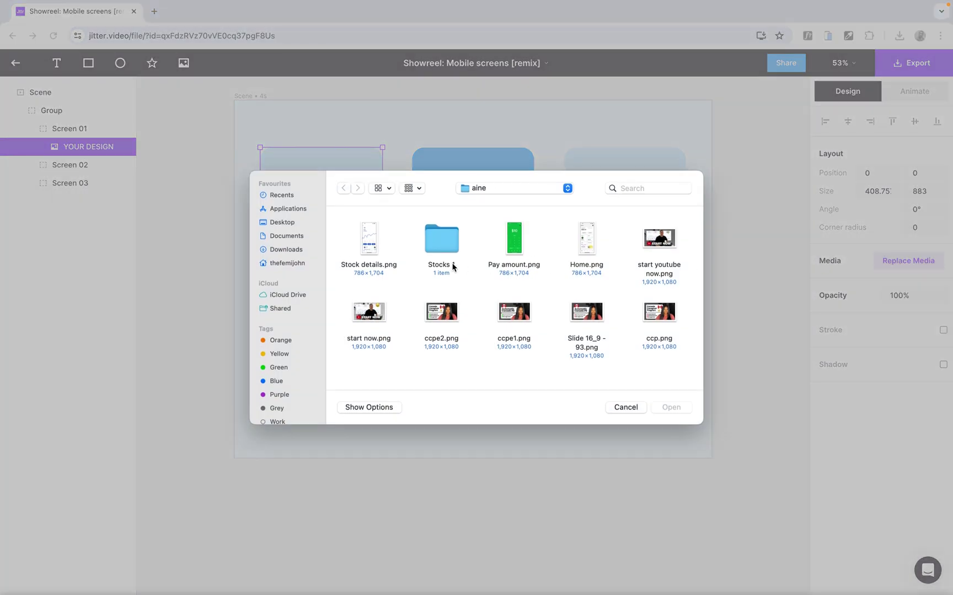
{"action": "left_click", "coordinate": [369, 268]}
{"action": "left_click", "coordinate": [669, 406]}
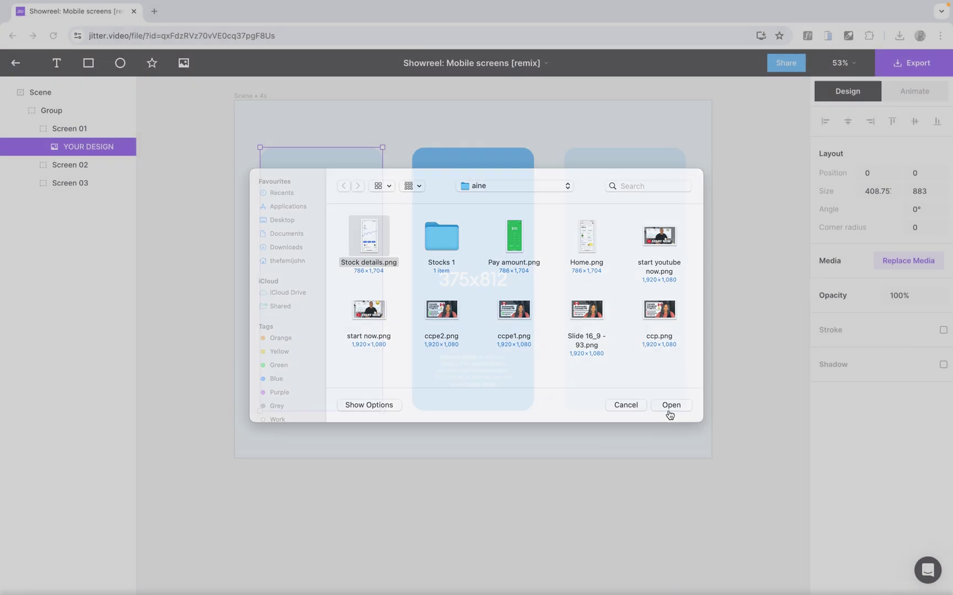
Replace the YOUR DESIGN media in Screen 02 with the file Pay amount.png.
{"action": "left_click", "coordinate": [466, 270]}
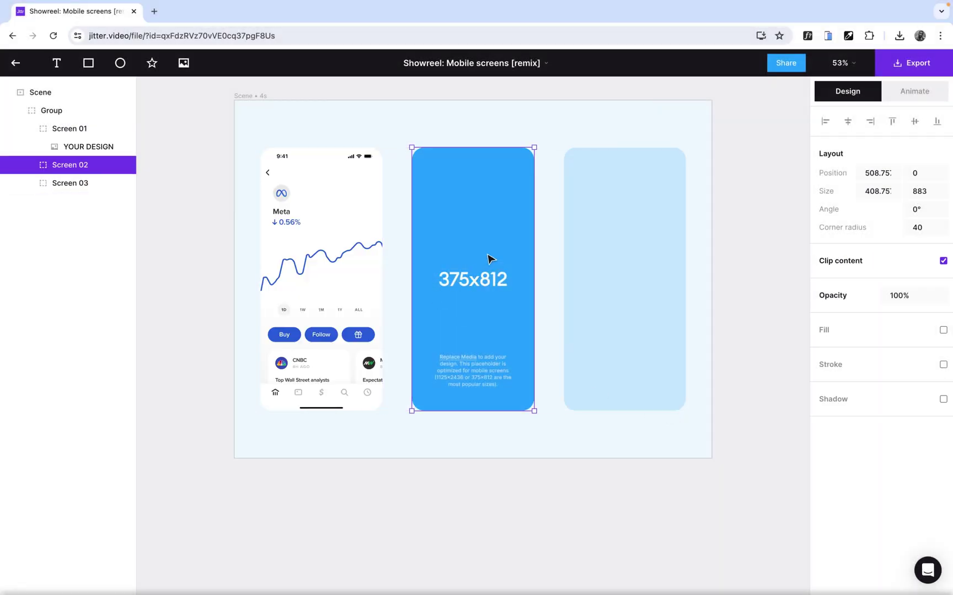
{"action": "left_click", "coordinate": [31, 164]}
{"action": "left_click", "coordinate": [69, 182]}
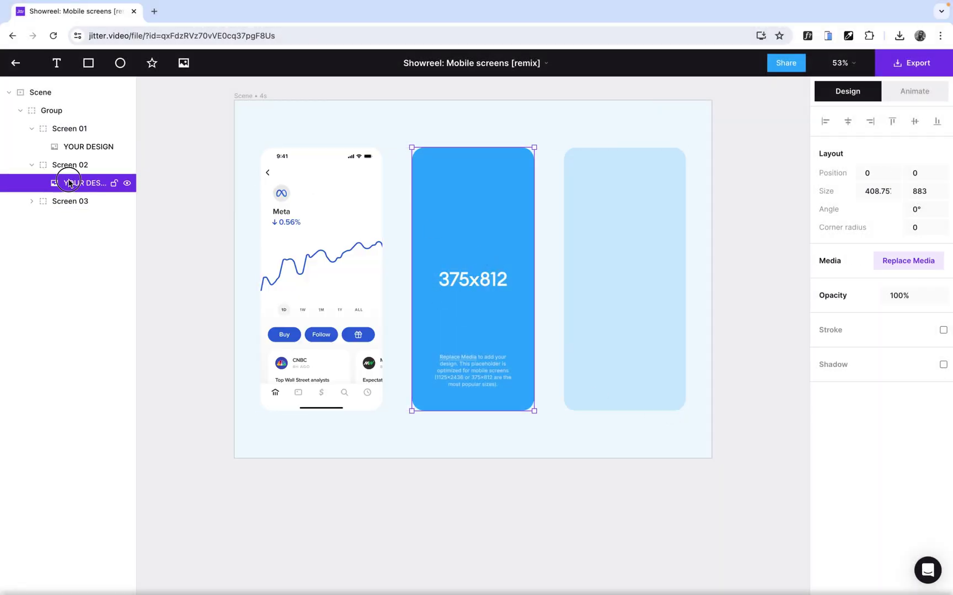
{"action": "left_click", "coordinate": [900, 267]}
{"action": "left_click", "coordinate": [523, 269]}
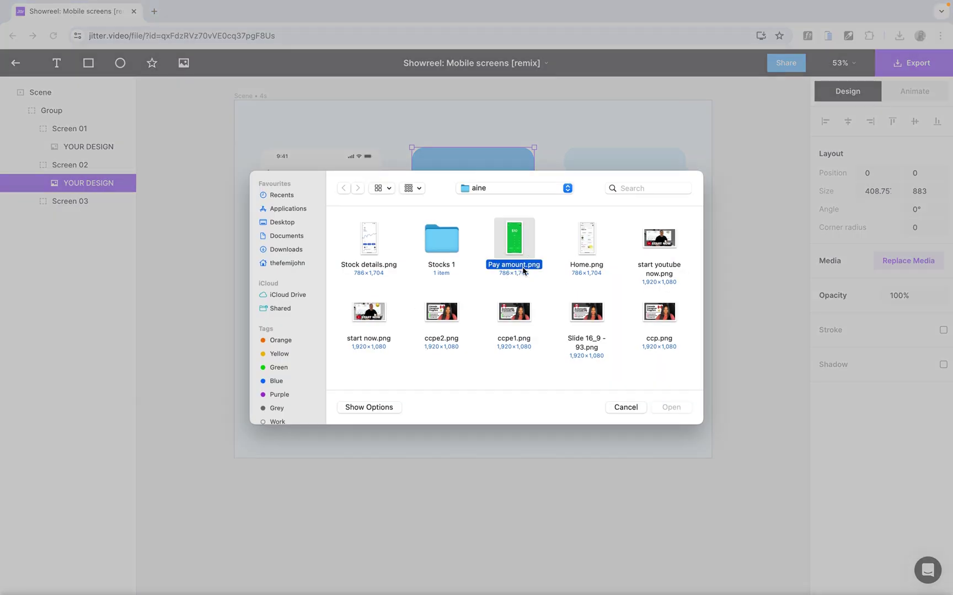
{"action": "left_click", "coordinate": [671, 408]}
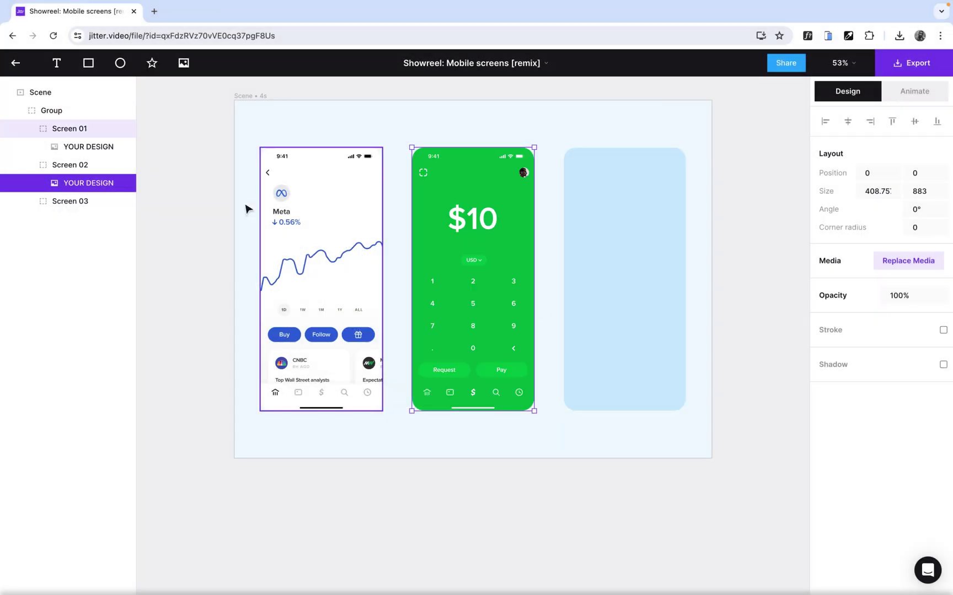
Replace the YOUR DESIGN media in Screen 03 with the file Home.png.
{"action": "left_click", "coordinate": [639, 250]}
{"action": "left_click", "coordinate": [31, 200]}
{"action": "left_click", "coordinate": [87, 226]}
{"action": "left_click", "coordinate": [891, 266]}
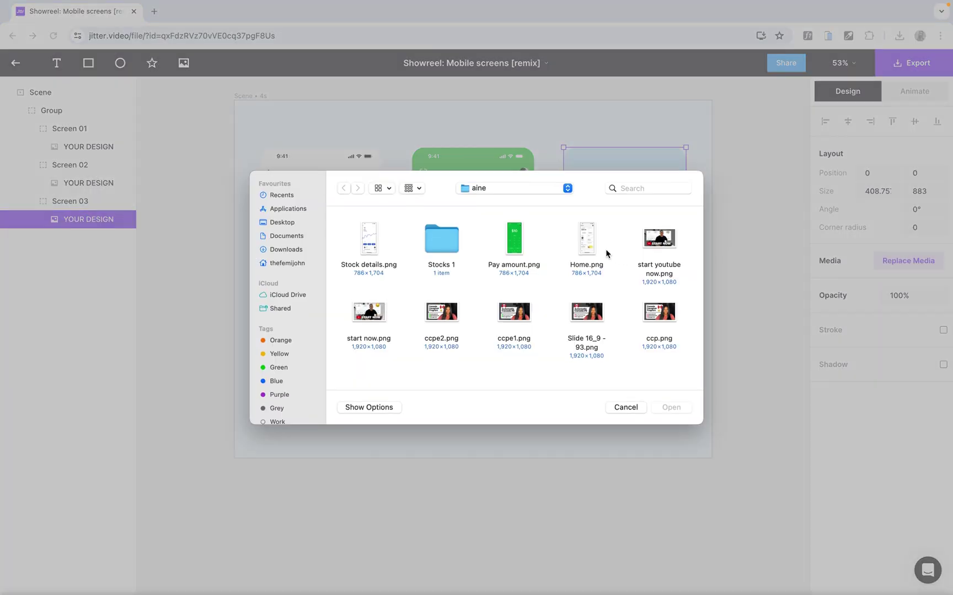
{"action": "left_click", "coordinate": [590, 243]}
{"action": "left_click", "coordinate": [672, 406]}
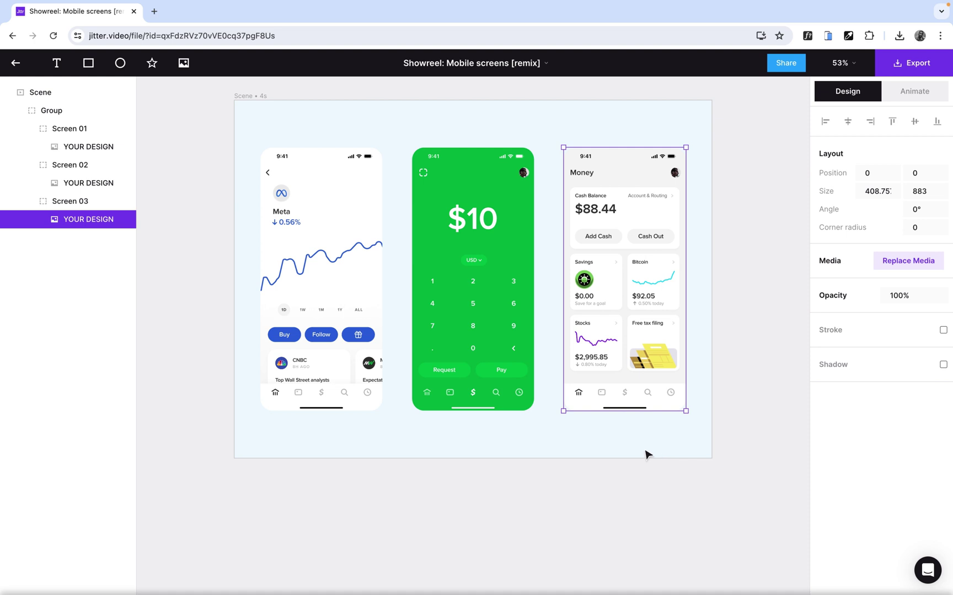
Preview the whole scene's animation and set the playhead to 2.60 s.
{"action": "left_click", "coordinate": [647, 455]}
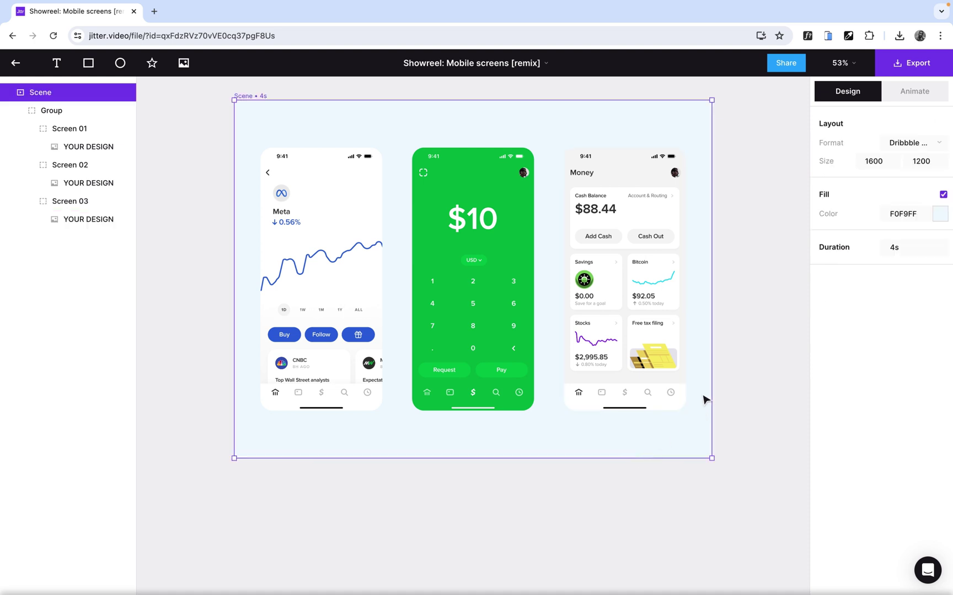
{"action": "left_click", "coordinate": [911, 91]}
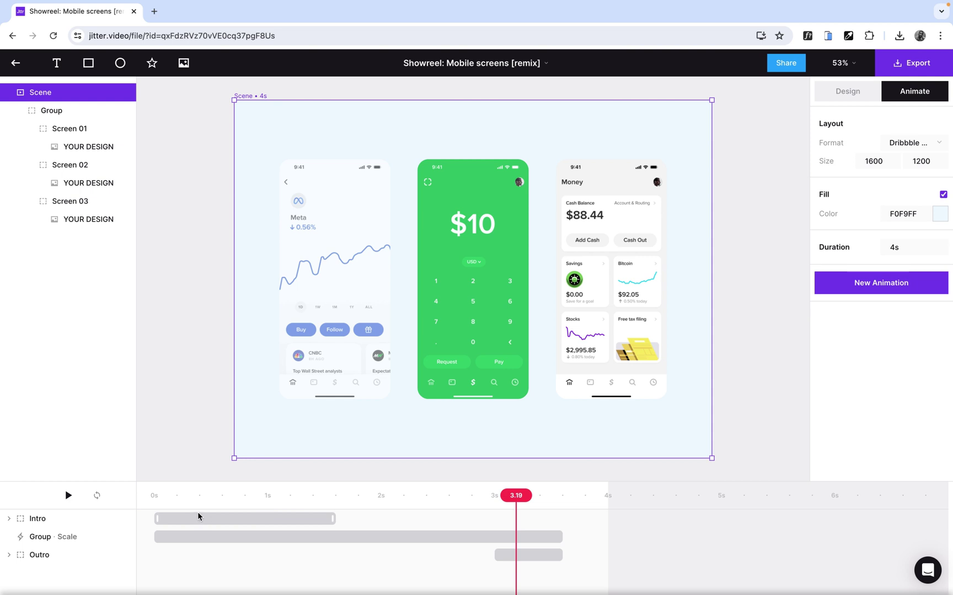
{"action": "left_click", "coordinate": [101, 498]}
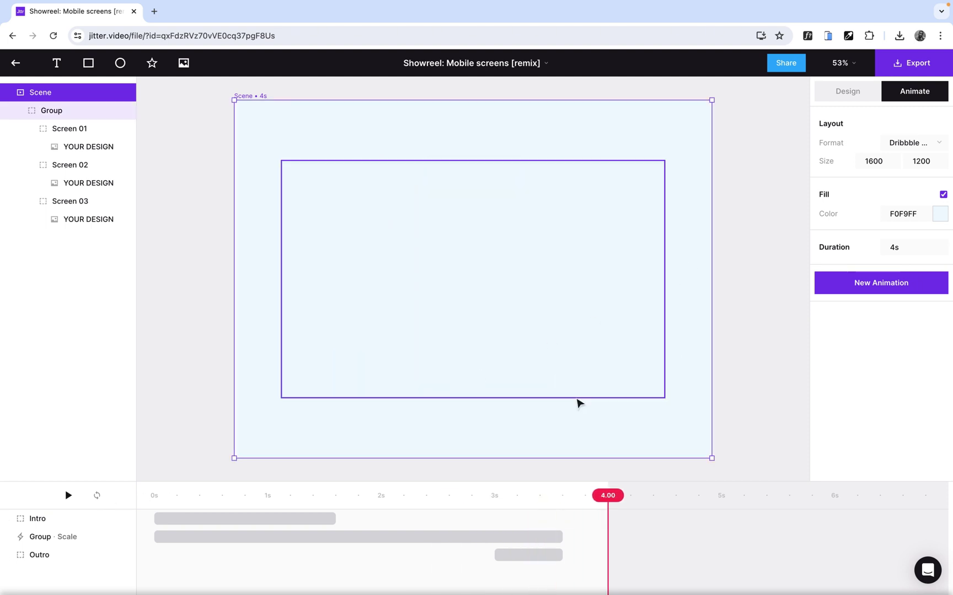
{"action": "left_click", "coordinate": [448, 498]}
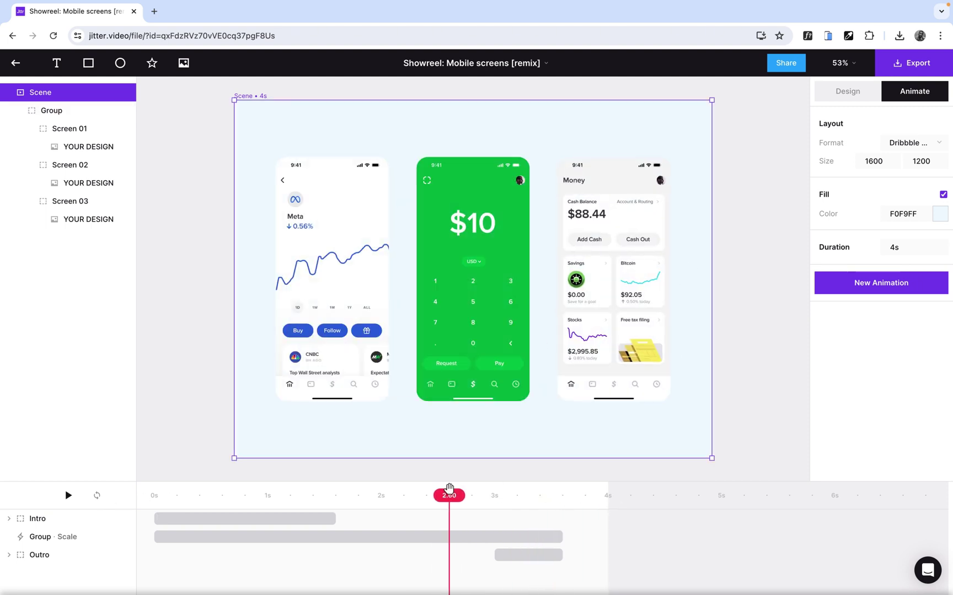
Export the animation as a 720p video and save it in the Mockups folder as Showreel_-Mobile-screens-[remix].
{"action": "left_click", "coordinate": [911, 65]}
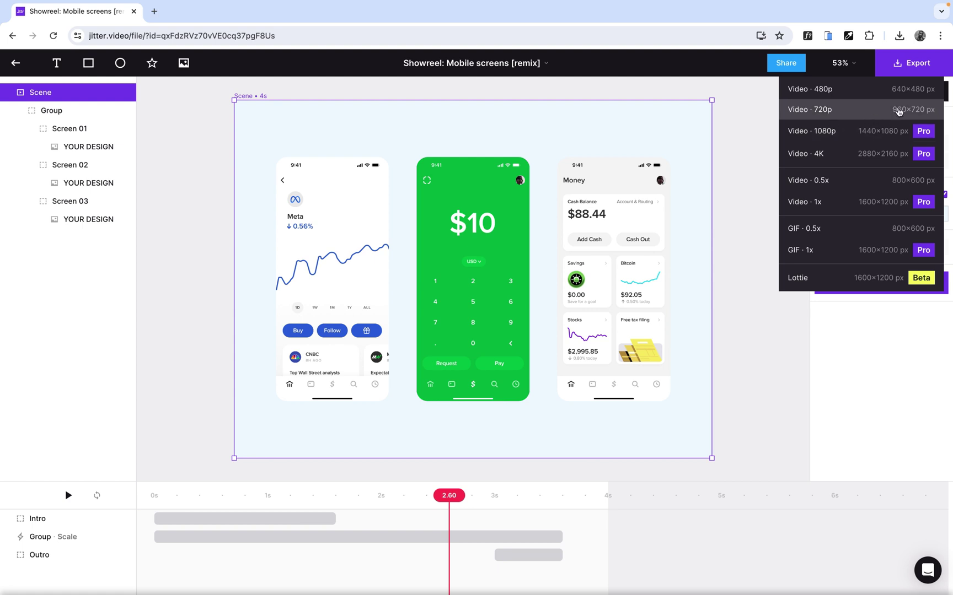
{"action": "left_click", "coordinate": [842, 113]}
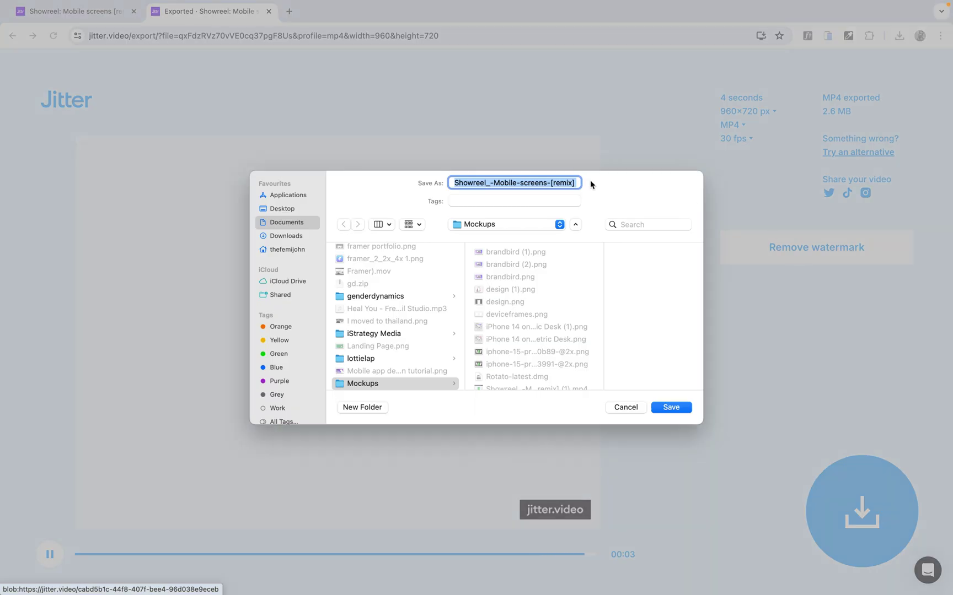
{"action": "left_click", "coordinate": [670, 407]}
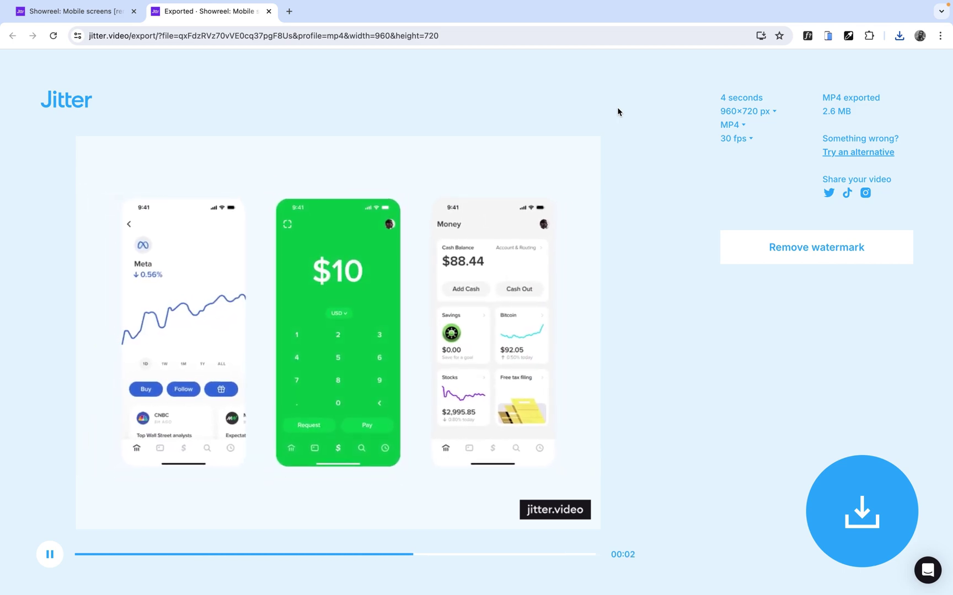
Switch to BrandBird and load Figma Course.png into its screenshot editor.
{"action": "key", "text": "ctrl+Right"}
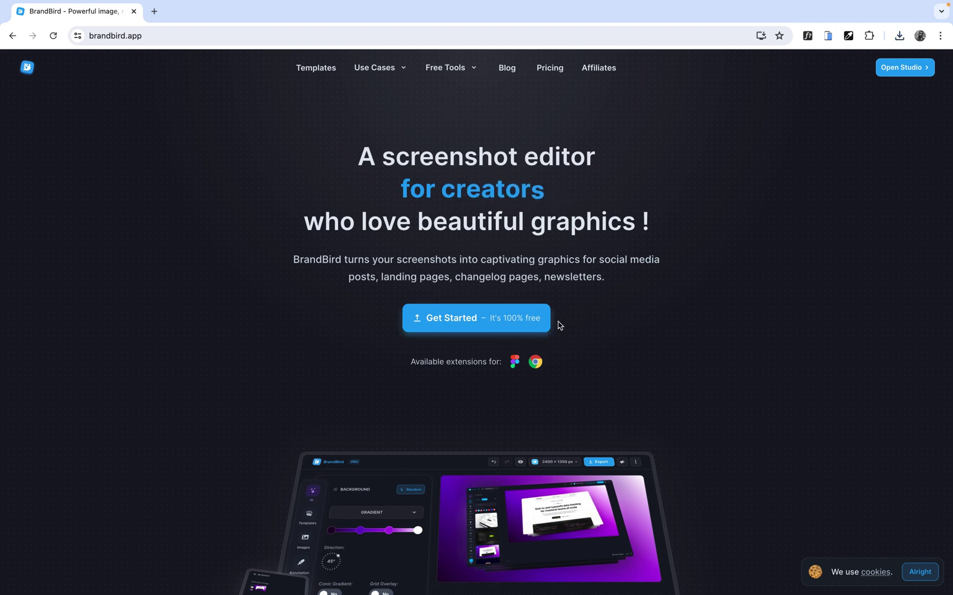
{"action": "left_click", "coordinate": [477, 323]}
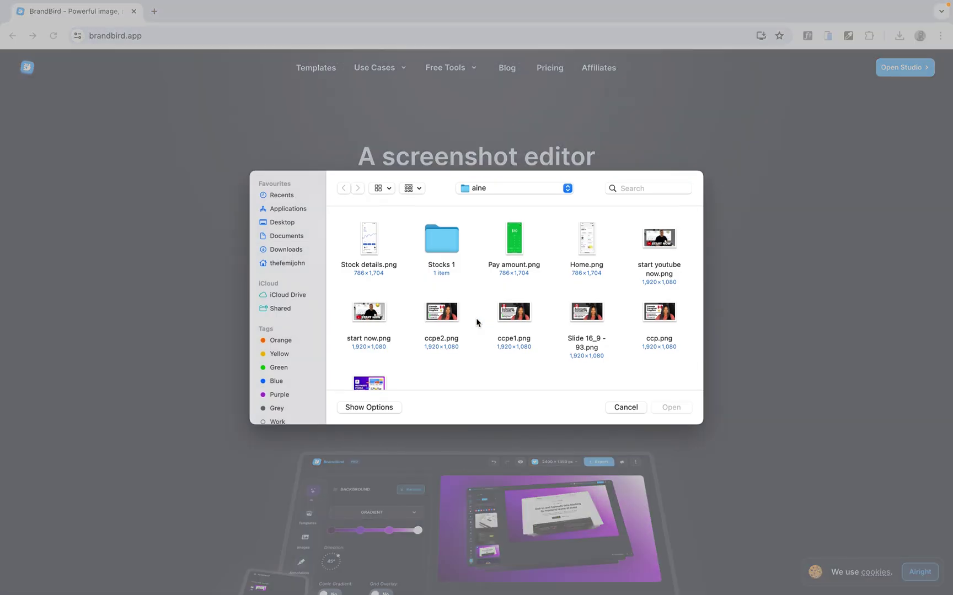
{"action": "scroll", "coordinate": [439, 362], "scroll_direction": "down", "scroll_amount": 2}
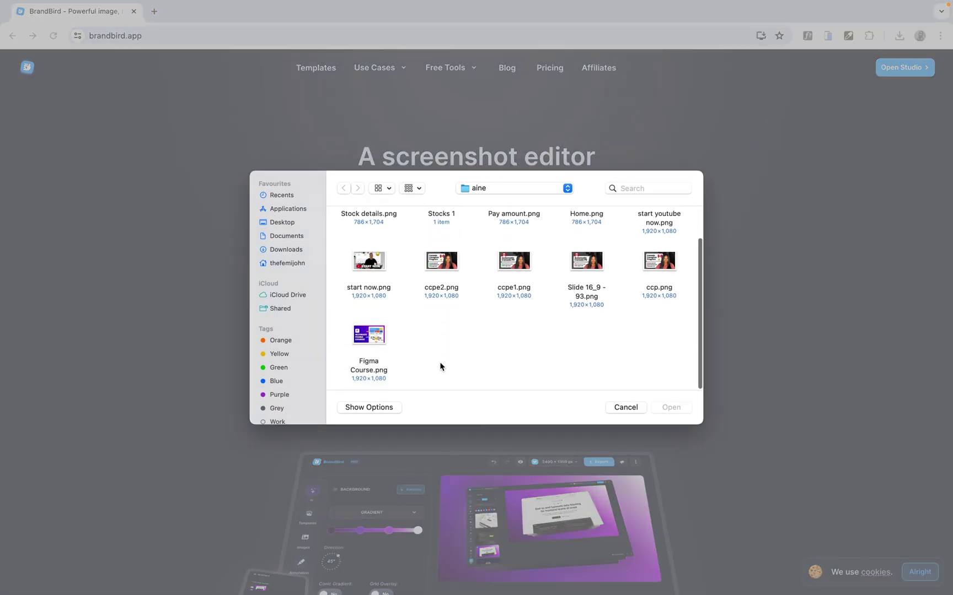
{"action": "left_click", "coordinate": [366, 342]}
{"action": "left_click", "coordinate": [668, 408]}
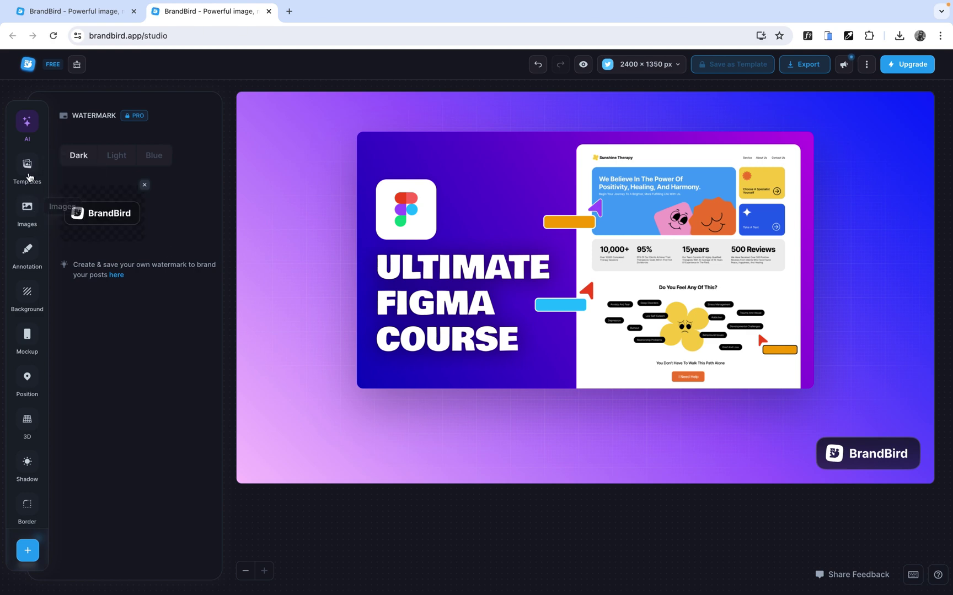
Look through the public templates available for the graphic.
{"action": "left_click", "coordinate": [30, 176]}
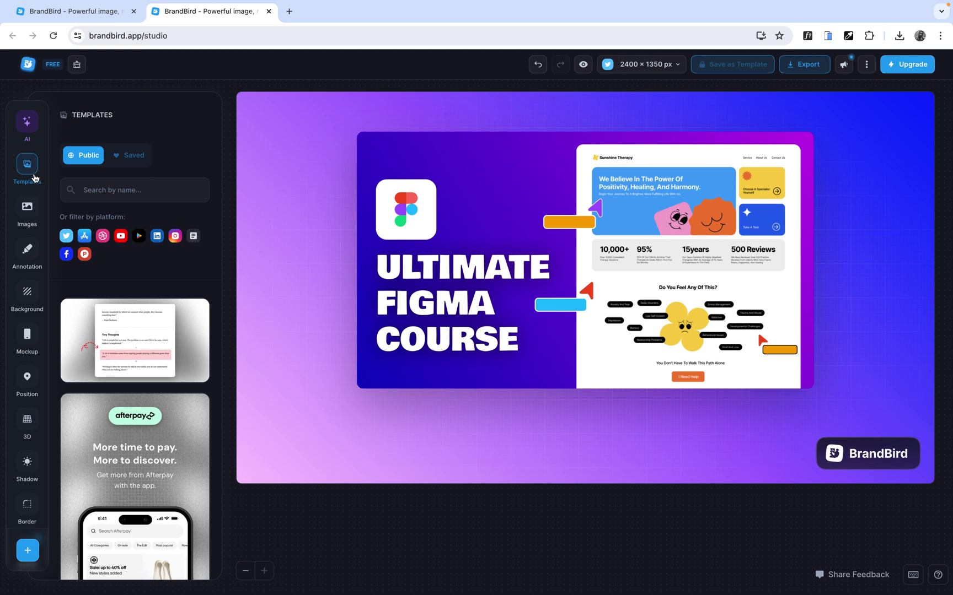
{"action": "scroll", "coordinate": [160, 436], "scroll_direction": "down", "scroll_amount": 2}
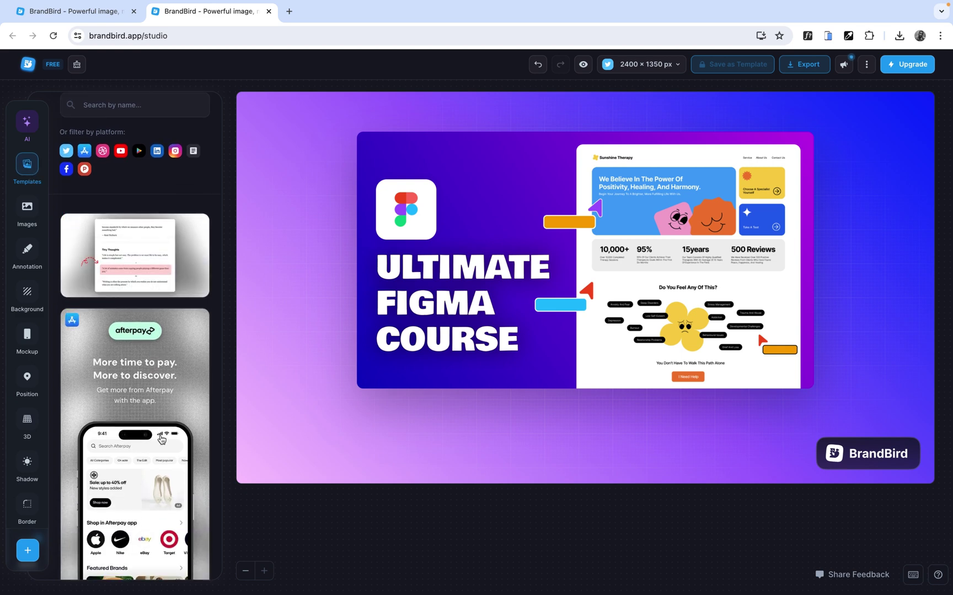
{"action": "scroll", "coordinate": [160, 439], "scroll_direction": "down", "scroll_amount": 5}
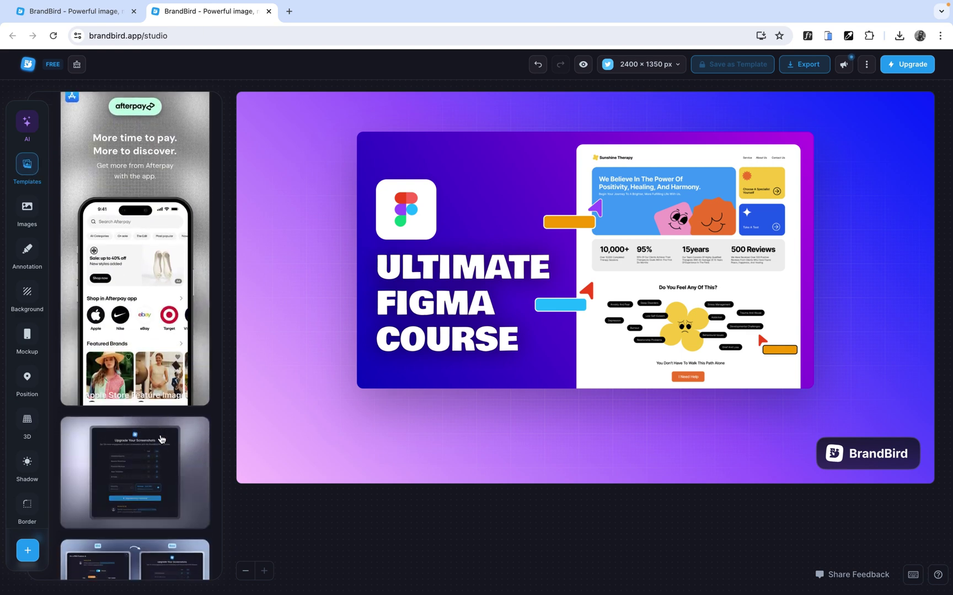
{"action": "scroll", "coordinate": [161, 439], "scroll_direction": "down", "scroll_amount": 1}
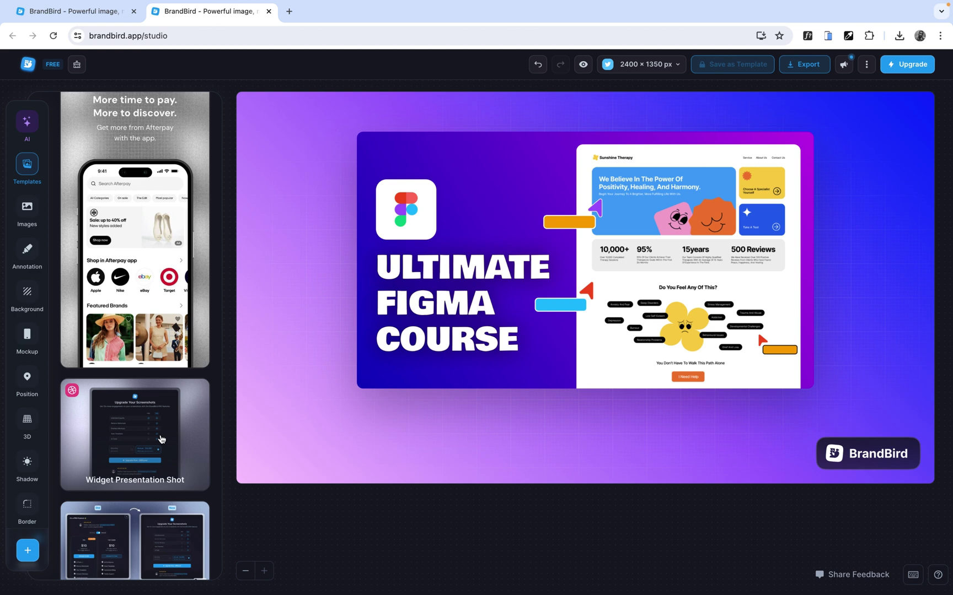
{"action": "scroll", "coordinate": [161, 439], "scroll_direction": "up", "scroll_amount": 8}
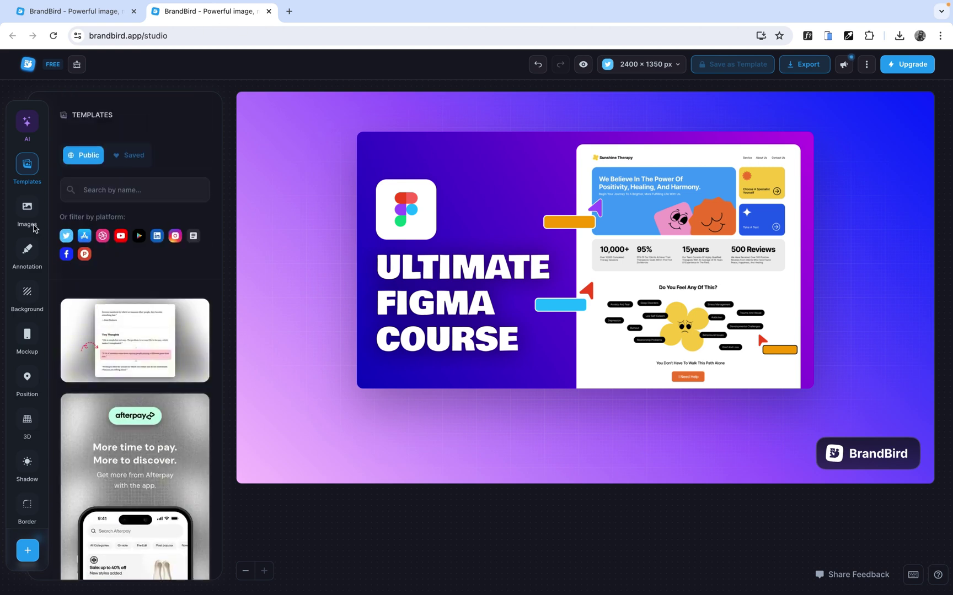
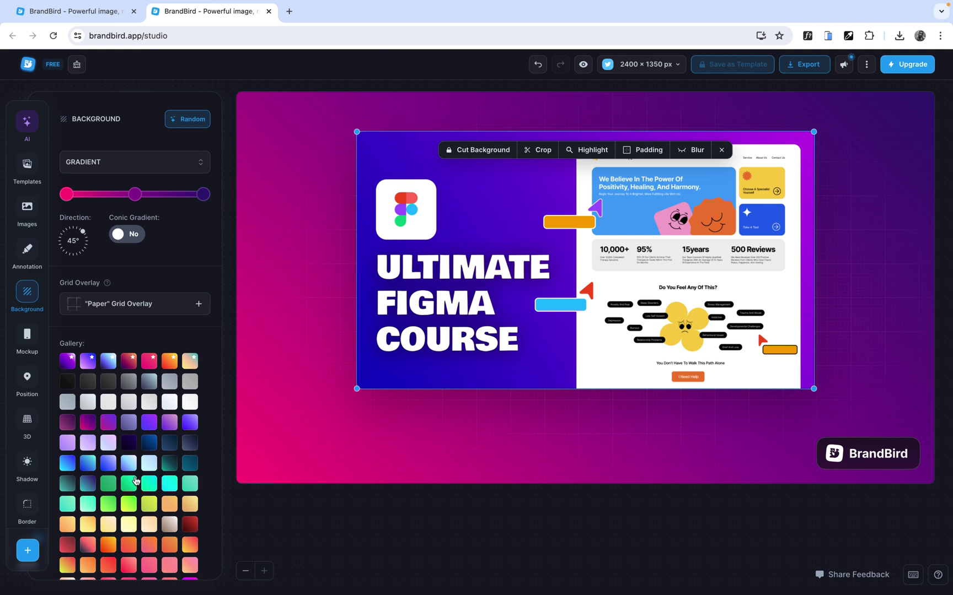
Apply the Modern Browser mockup to the course image and deselect it.
{"action": "left_click", "coordinate": [27, 334]}
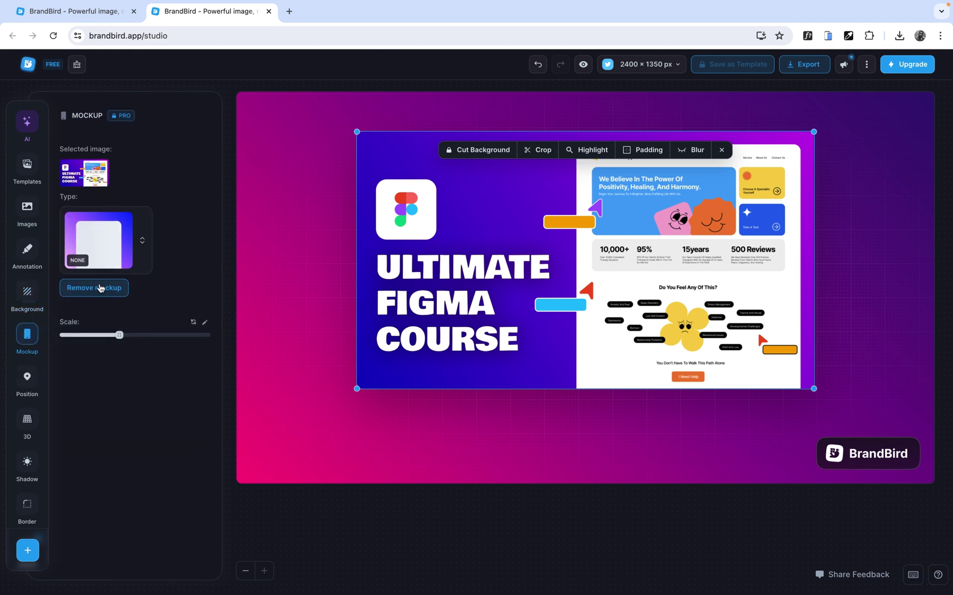
{"action": "left_click", "coordinate": [142, 242]}
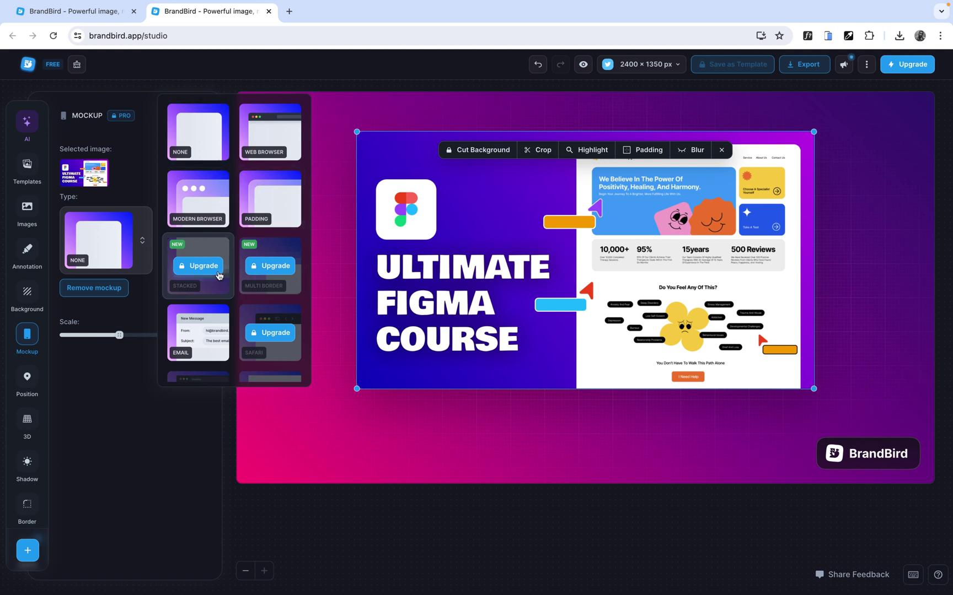
{"action": "scroll", "coordinate": [280, 296], "scroll_direction": "down", "scroll_amount": 8}
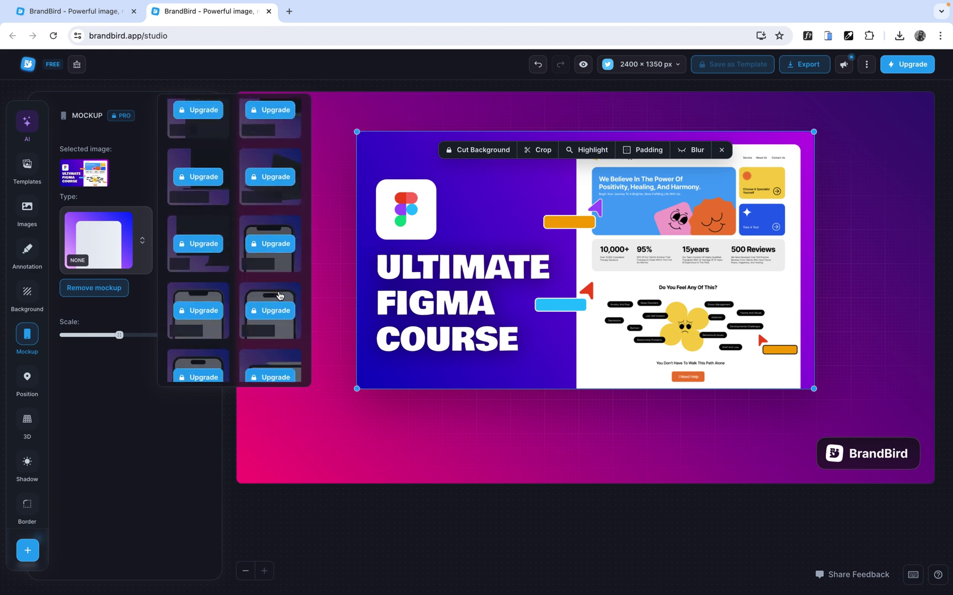
{"action": "scroll", "coordinate": [281, 296], "scroll_direction": "up", "scroll_amount": 8}
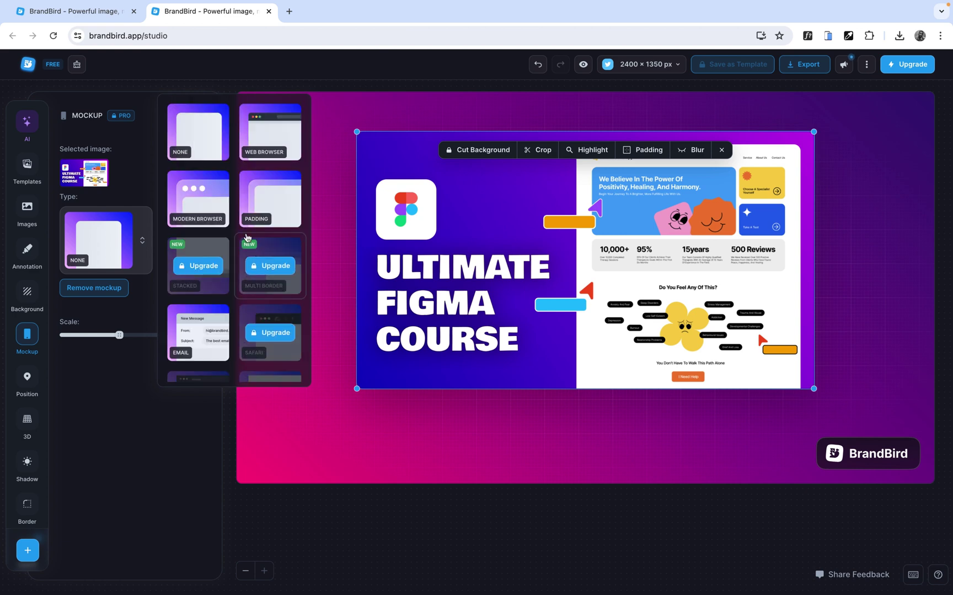
{"action": "left_click", "coordinate": [209, 203]}
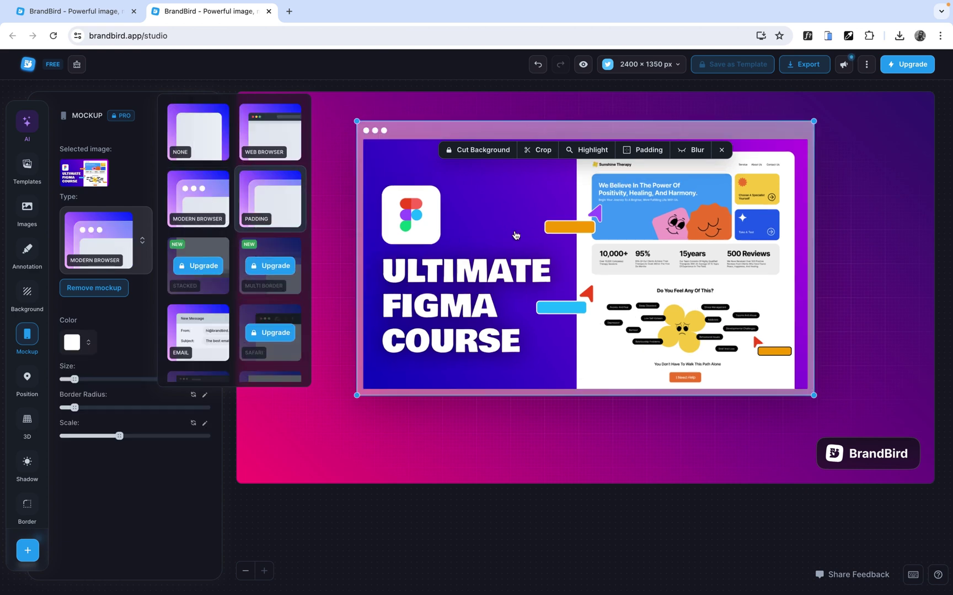
{"action": "left_click", "coordinate": [337, 295]}
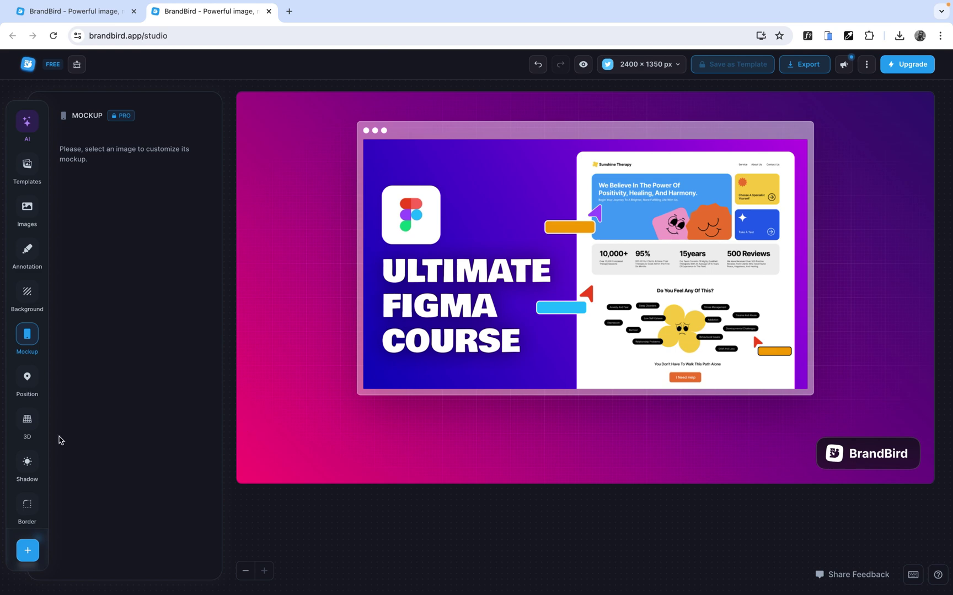
Check the watermark settings and download the graphic as a PNG named brandbird (3) in the Mockups folder.
{"action": "scroll", "coordinate": [28, 462], "scroll_direction": "down", "scroll_amount": 3}
{"action": "left_click", "coordinate": [29, 460]}
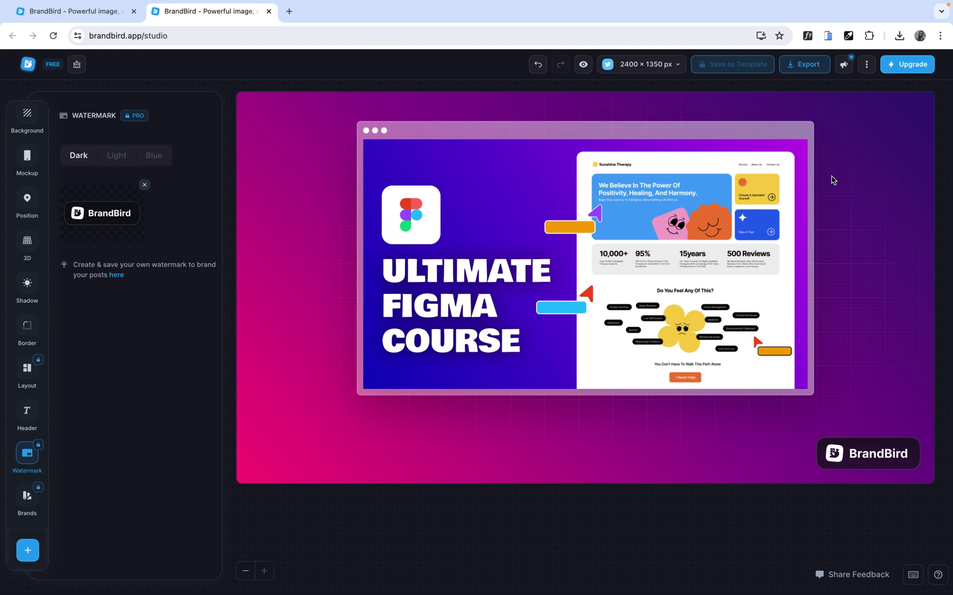
{"action": "left_click", "coordinate": [809, 69]}
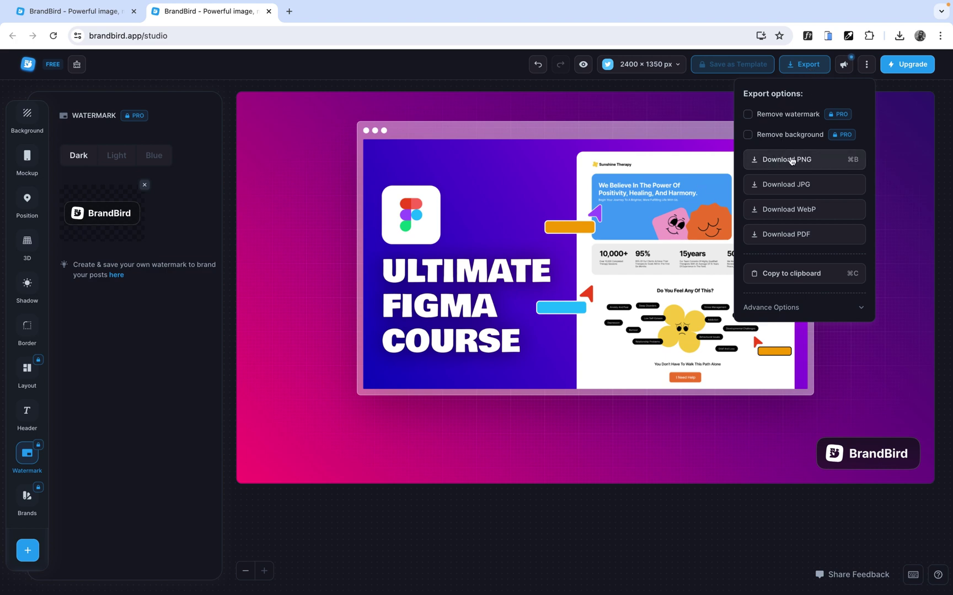
{"action": "left_click", "coordinate": [791, 160]}
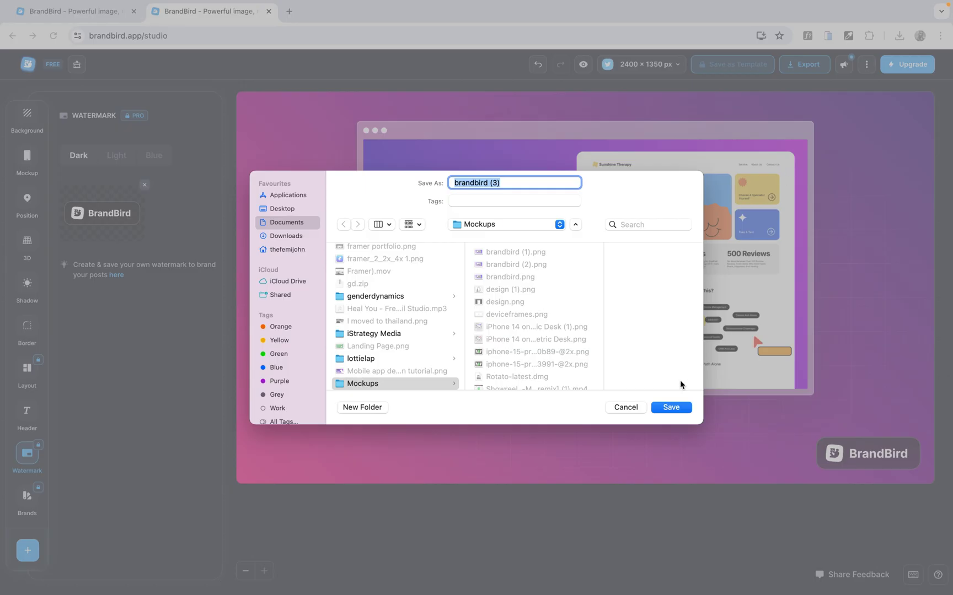
{"action": "left_click", "coordinate": [675, 408]}
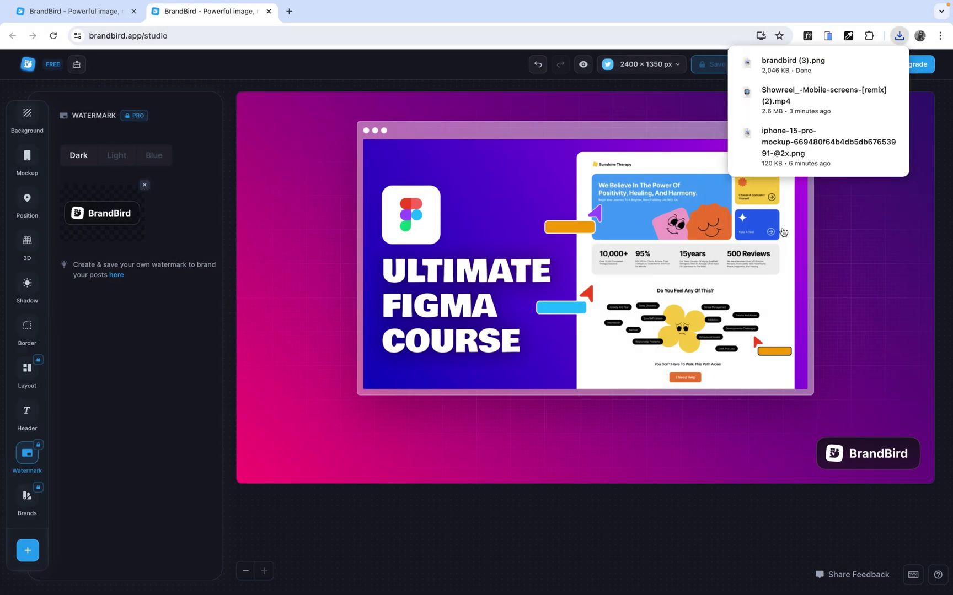
{"action": "left_click", "coordinate": [899, 244]}
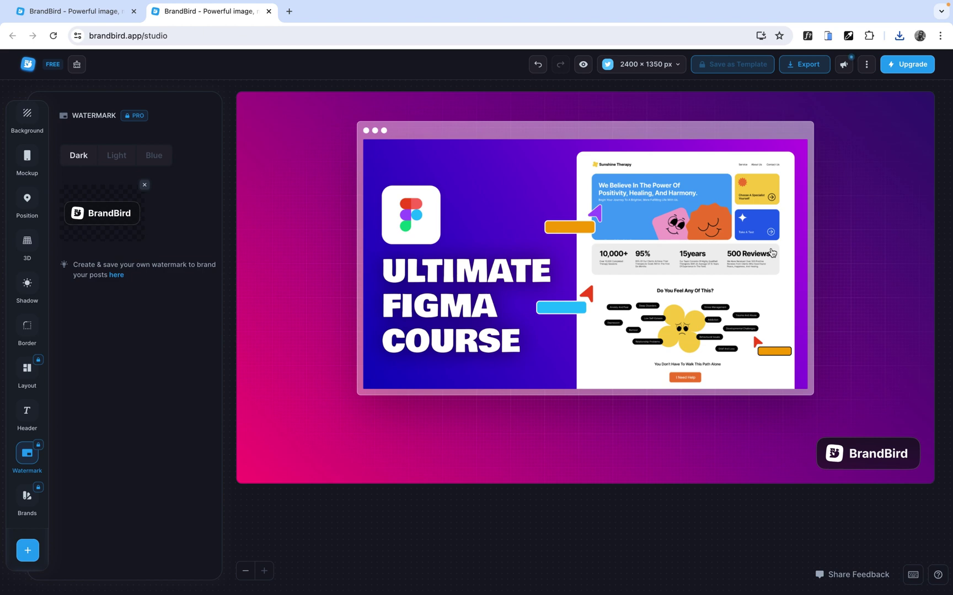
Switch to the designstripe mockups page and open the free "iPhone 14 on Busy Isometric Desk" mockup for editing.
{"action": "key", "text": "ctrl+Right"}
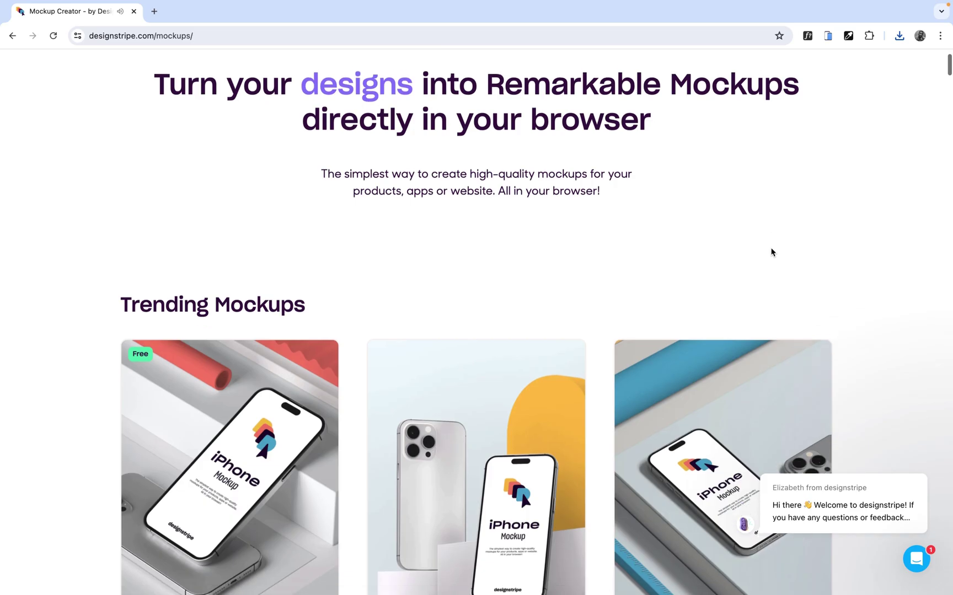
{"action": "scroll", "coordinate": [770, 251], "scroll_direction": "down", "scroll_amount": 3}
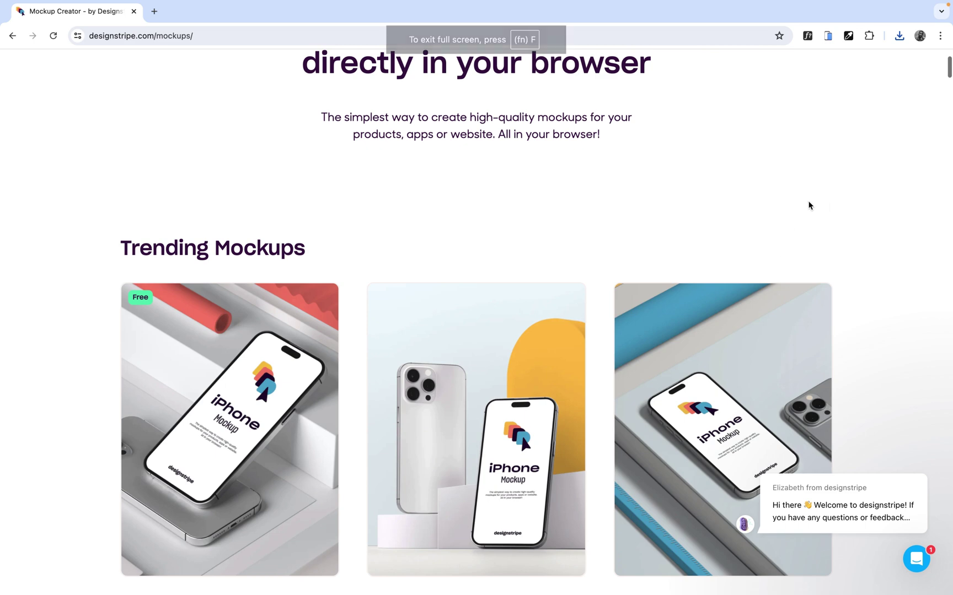
{"action": "scroll", "coordinate": [853, 219], "scroll_direction": "down", "scroll_amount": 3}
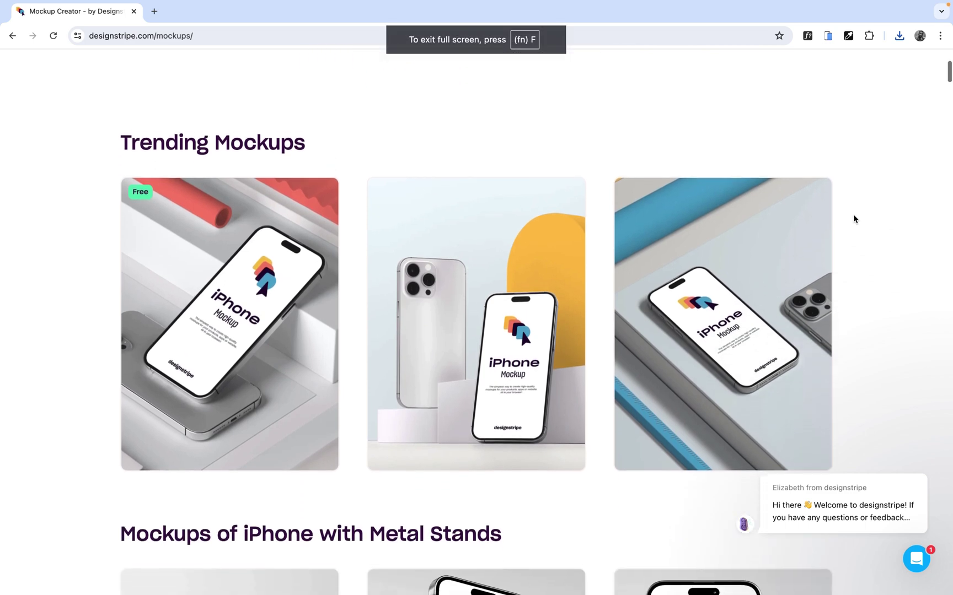
{"action": "scroll", "coordinate": [853, 219], "scroll_direction": "down", "scroll_amount": 1}
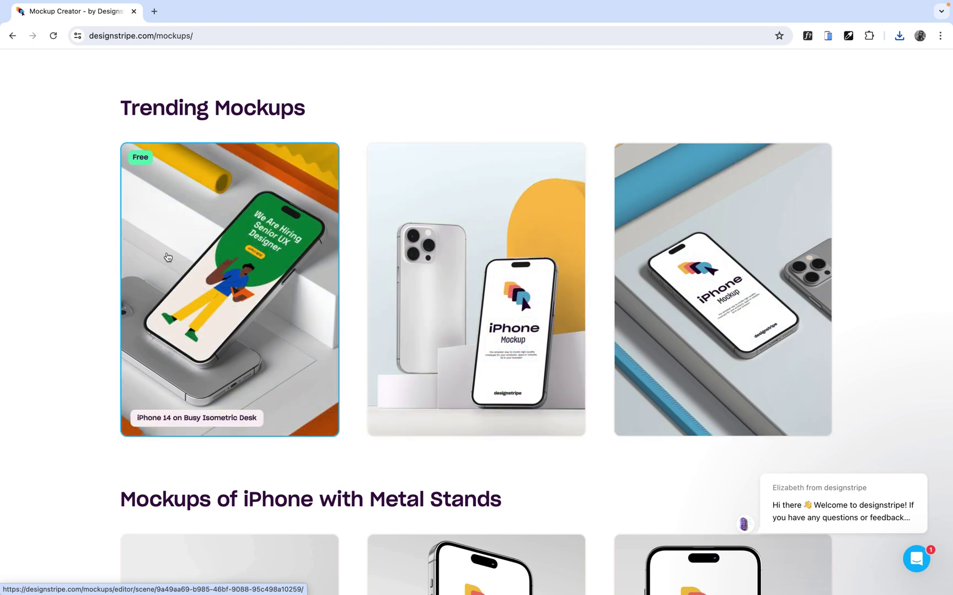
{"action": "scroll", "coordinate": [206, 235], "scroll_direction": "up", "scroll_amount": 1}
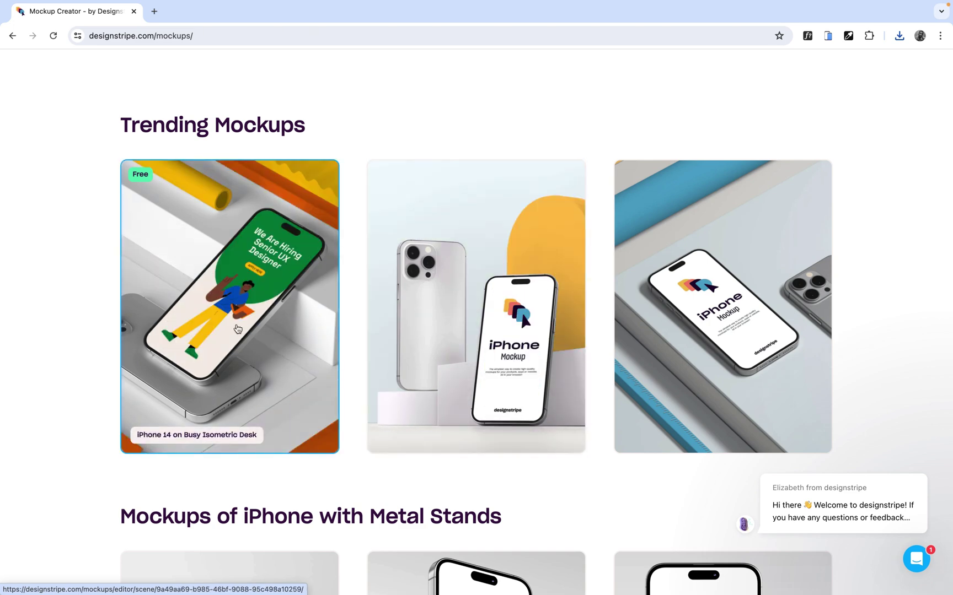
{"action": "left_click", "coordinate": [231, 331]}
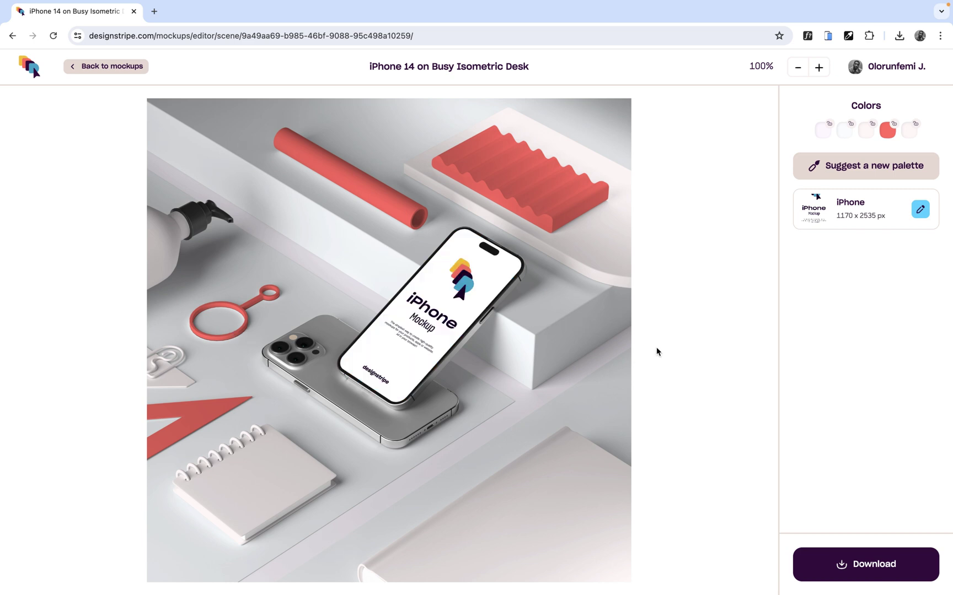
Recolour the red desk accessories in the mockup to the blue shade 3d46f4.
{"action": "left_click", "coordinate": [888, 129]}
{"action": "left_click", "coordinate": [852, 263]}
{"action": "left_click", "coordinate": [870, 264]}
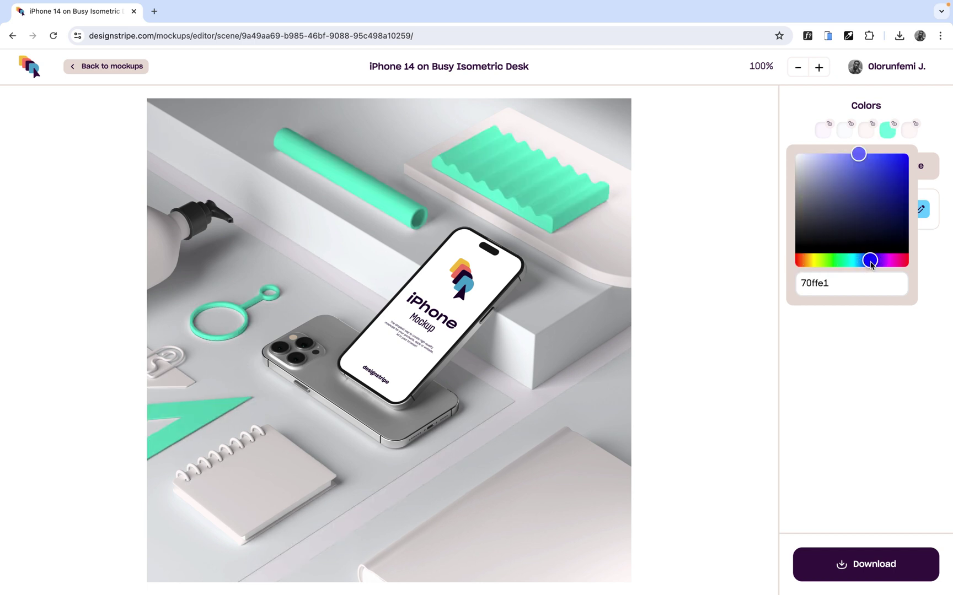
{"action": "left_click_drag", "start_coordinate": [861, 160], "coordinate": [880, 161]}
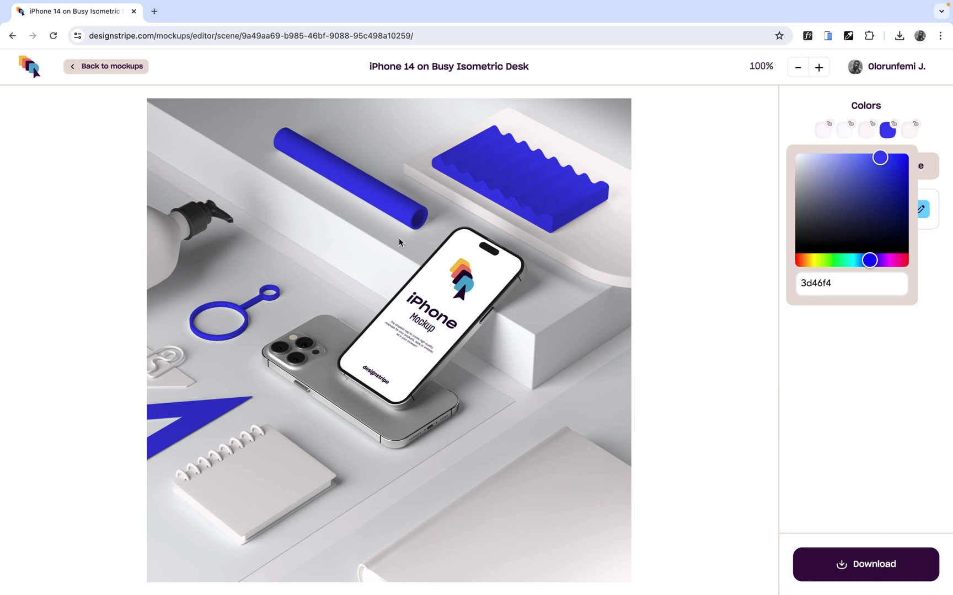
{"action": "left_click", "coordinate": [753, 342]}
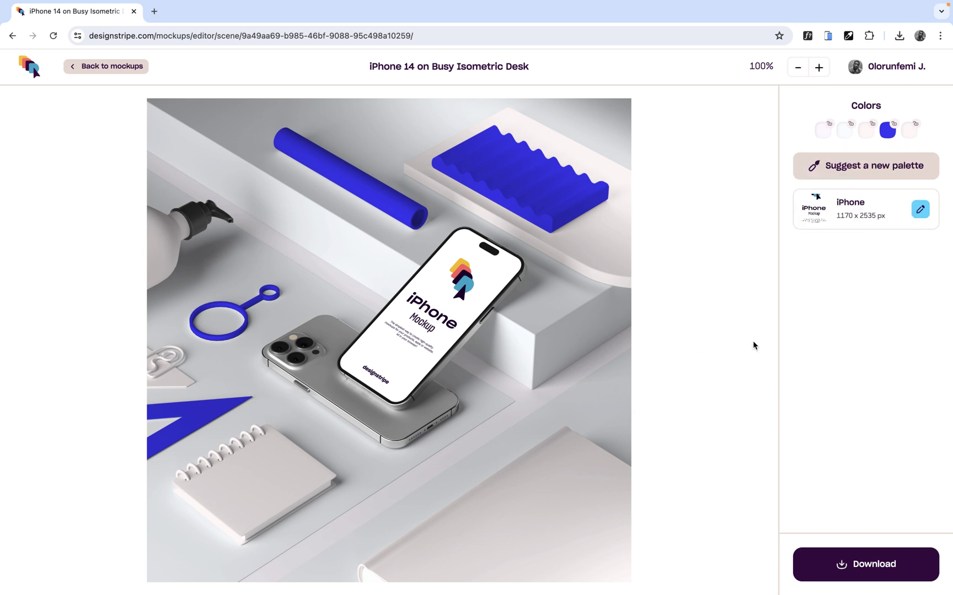
Replace the iPhone mockup's screen image with Home.png, using the Fill fit, and apply it to the scene.
{"action": "left_click", "coordinate": [435, 331]}
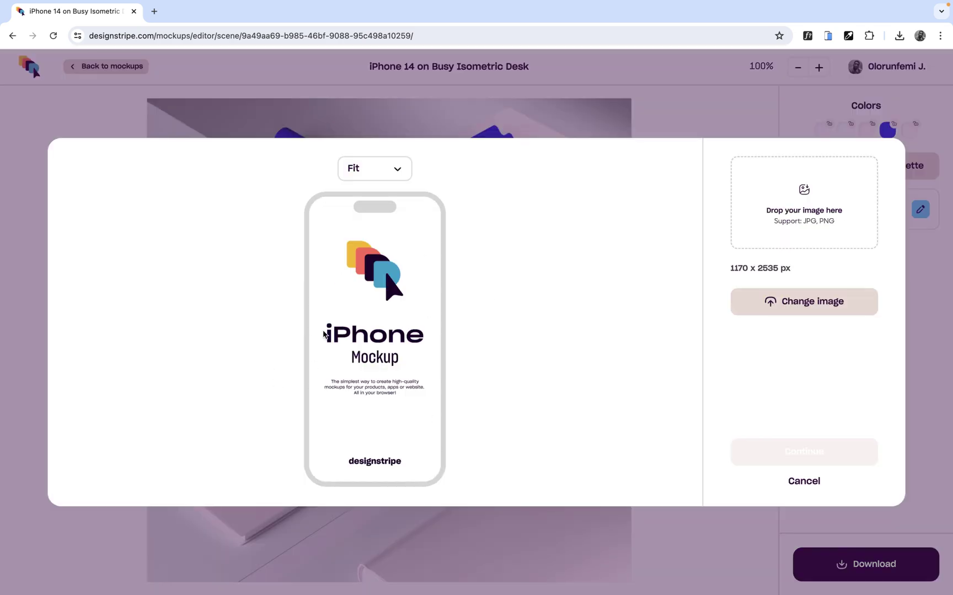
{"action": "left_click", "coordinate": [791, 302]}
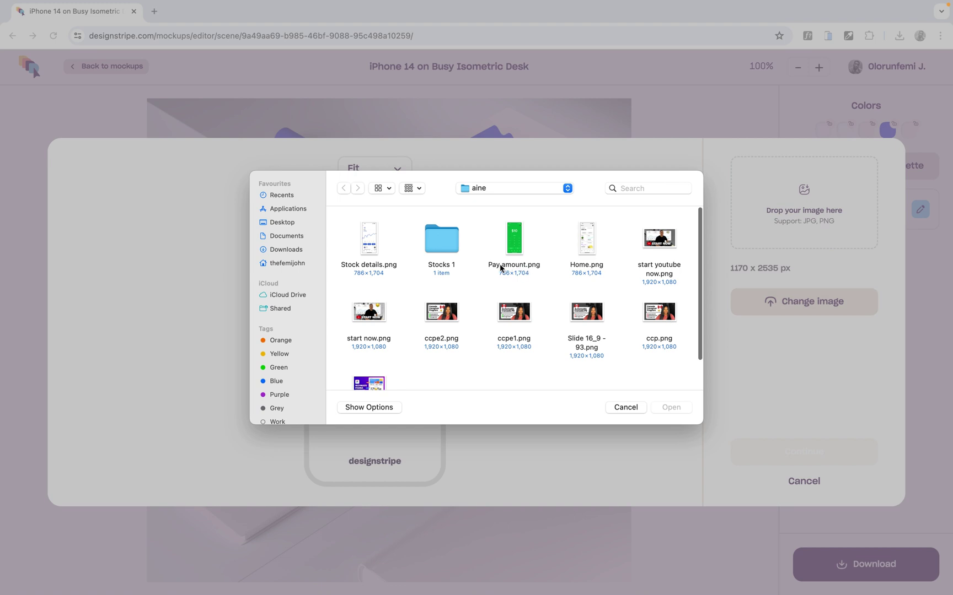
{"action": "left_click", "coordinate": [589, 261]}
{"action": "left_click", "coordinate": [672, 407]}
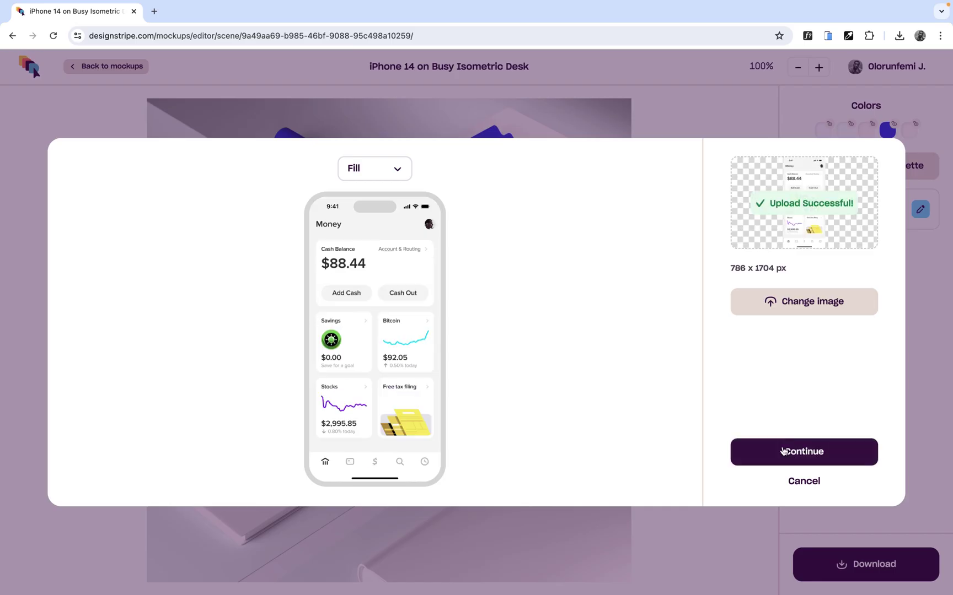
{"action": "left_click", "coordinate": [794, 448]}
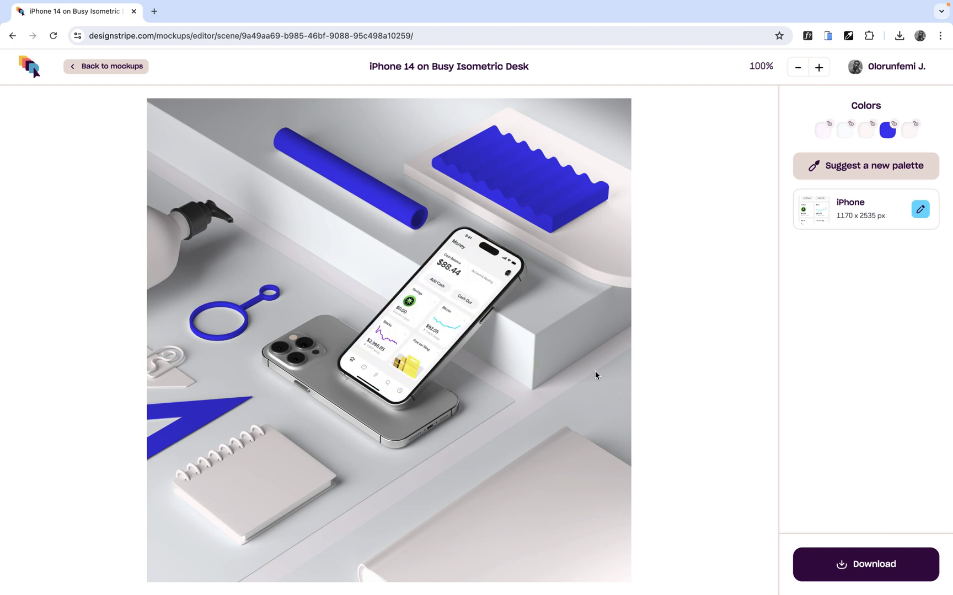
Export the mockup as a Large 2400 x 2400px PNG named "iPhone 14 on Busy Isometric Desk (2)" in the Mockups folder.
{"action": "left_click", "coordinate": [841, 564]}
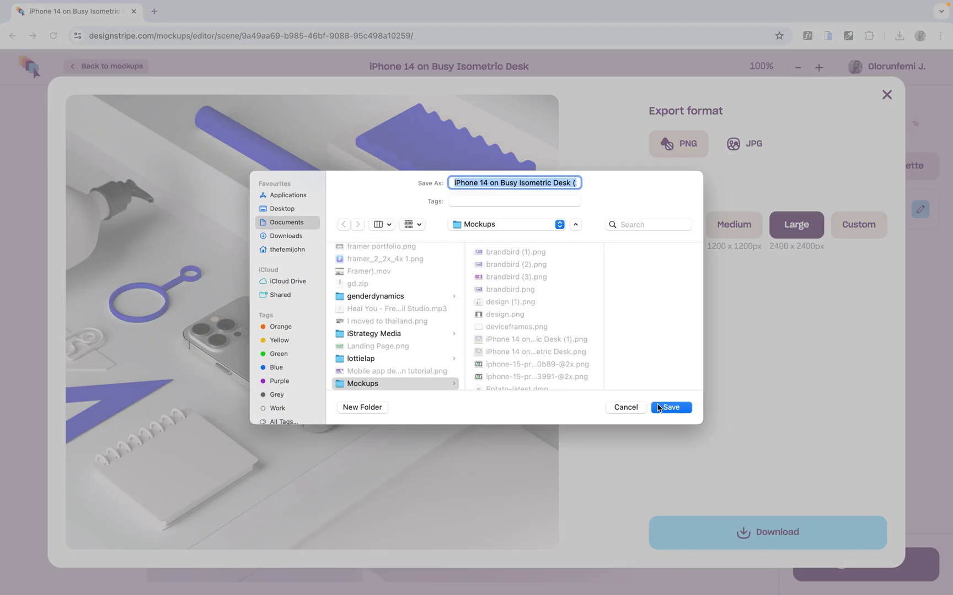
{"action": "left_click", "coordinate": [669, 408]}
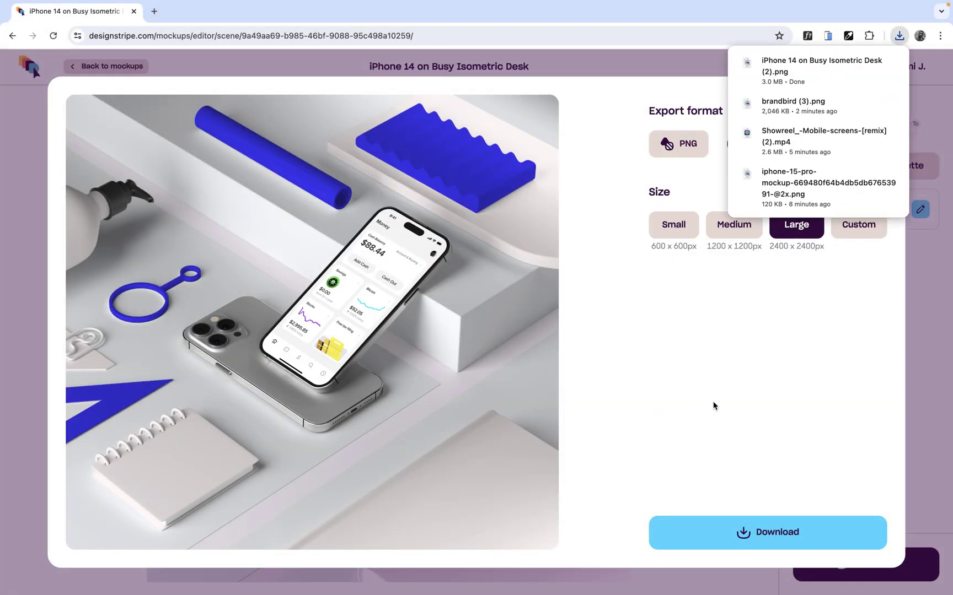
{"action": "left_click", "coordinate": [850, 309]}
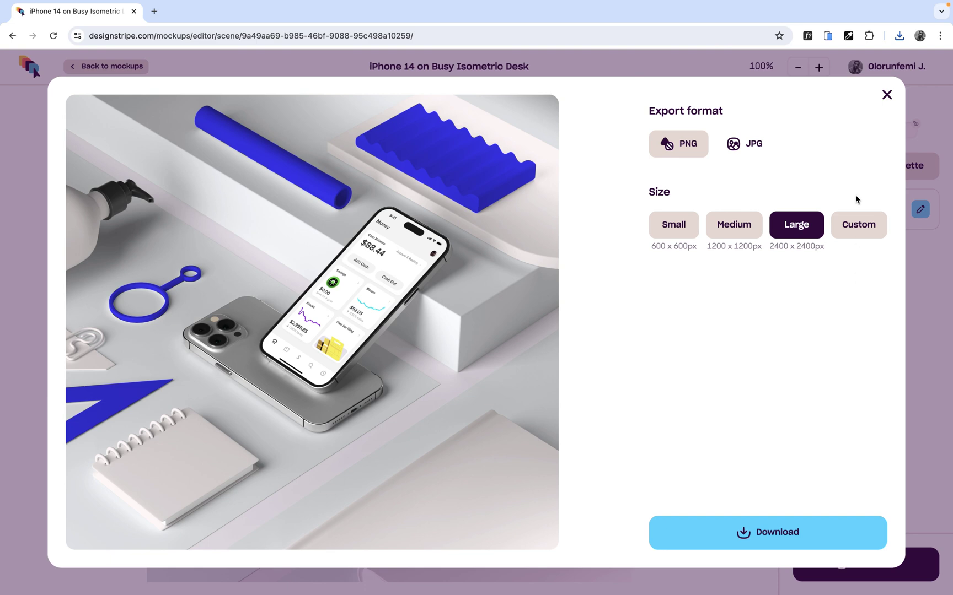